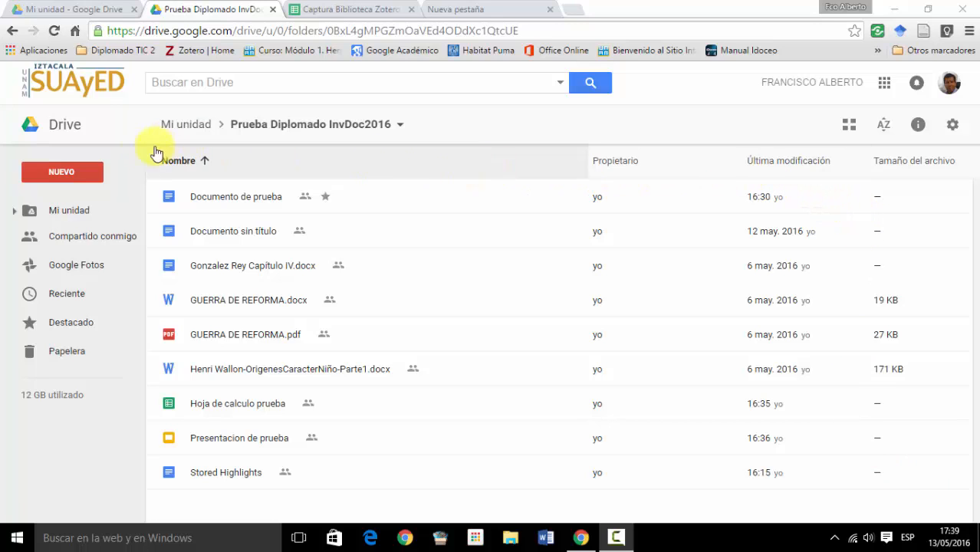
- Create a new Google Forms form in the Prueba Diplomado InvDoc2016 folder
left_click(69, 176)
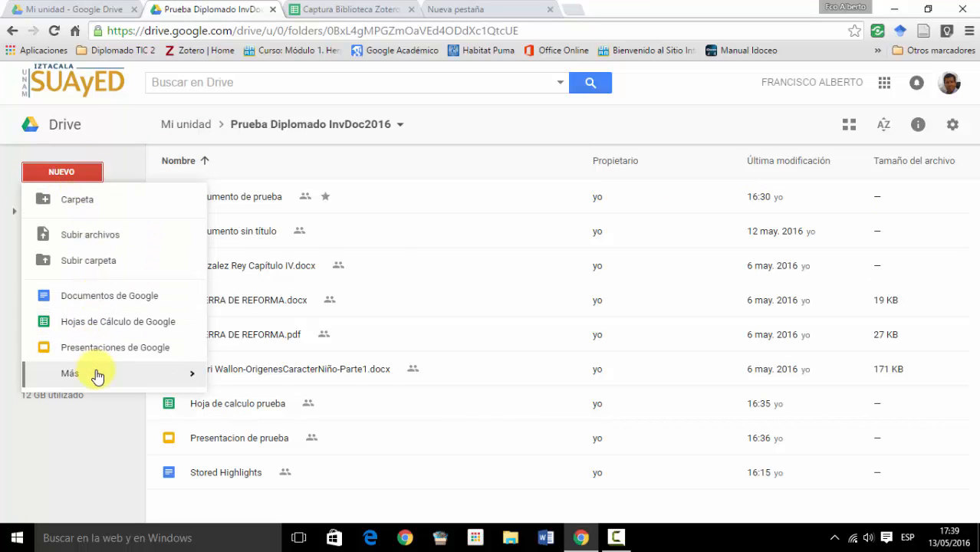
mouse_move(98, 376)
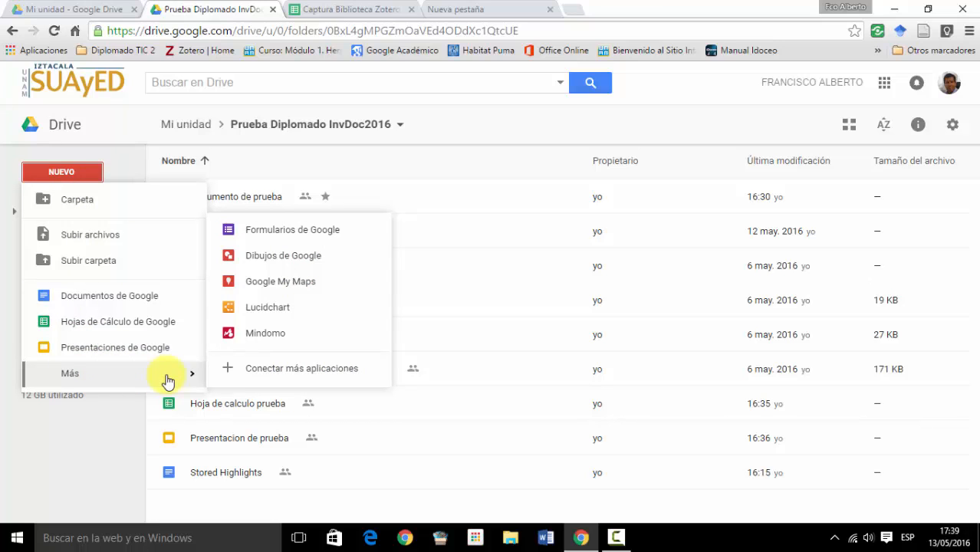
left_click(267, 242)
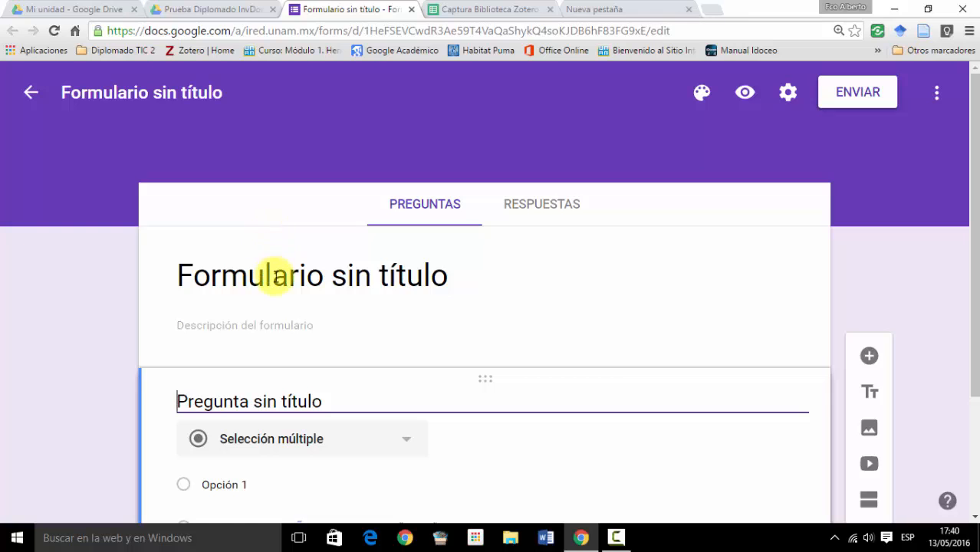
- Replace the form's default title with "Encuesta de diagnostico"
left_click(277, 278)
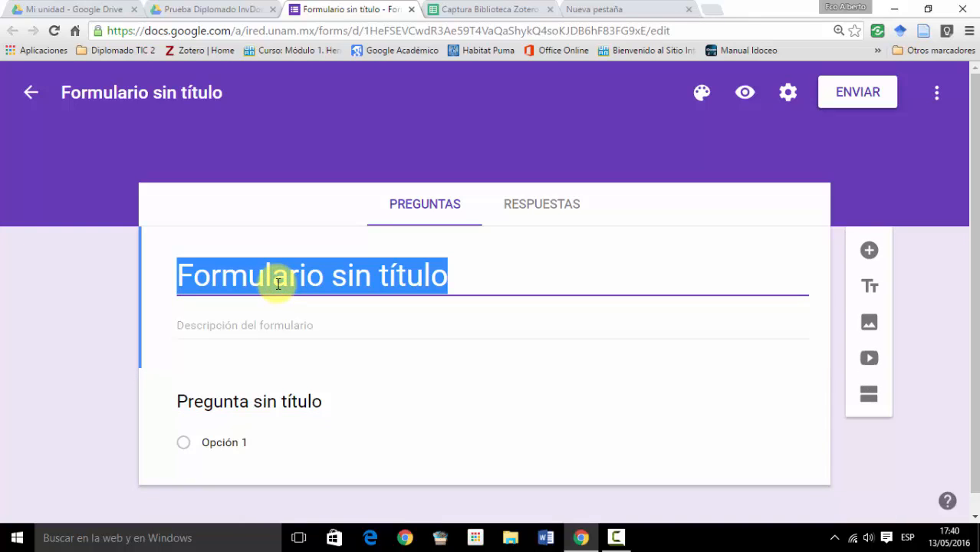
type("Encuesta ")
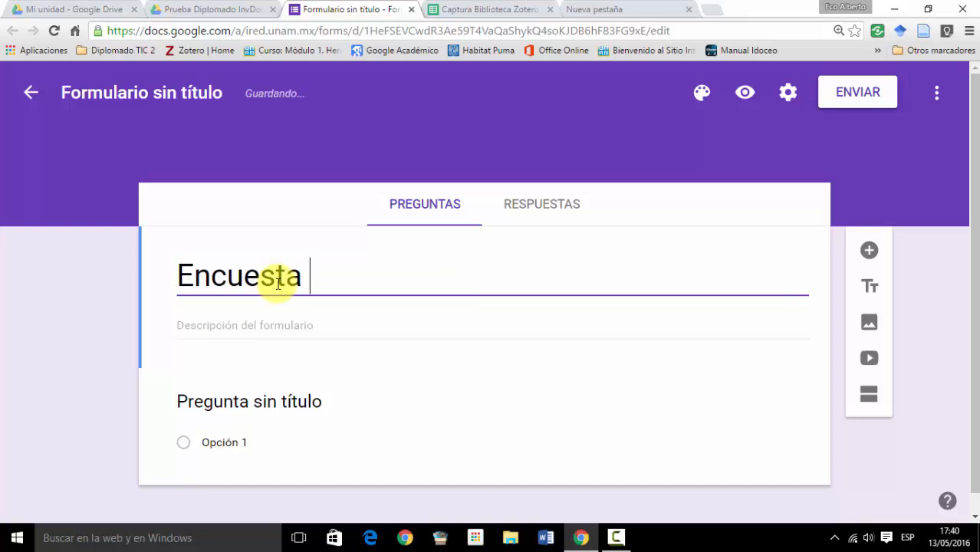
type("de diagnostico")
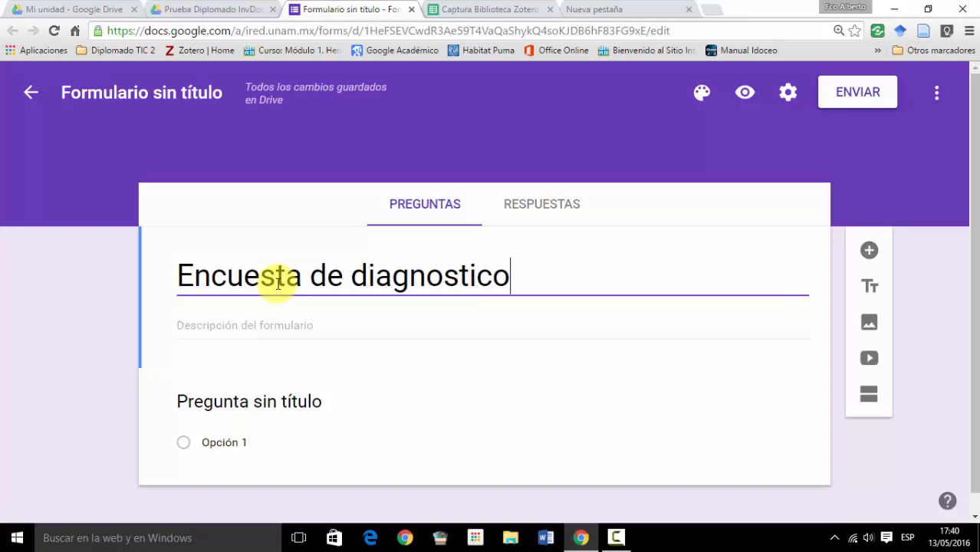
- Begin the form description with "Esta encuesta tiene como finalidad conocer los conocimientos que tienes sobre la Psicología"
left_click(210, 327)
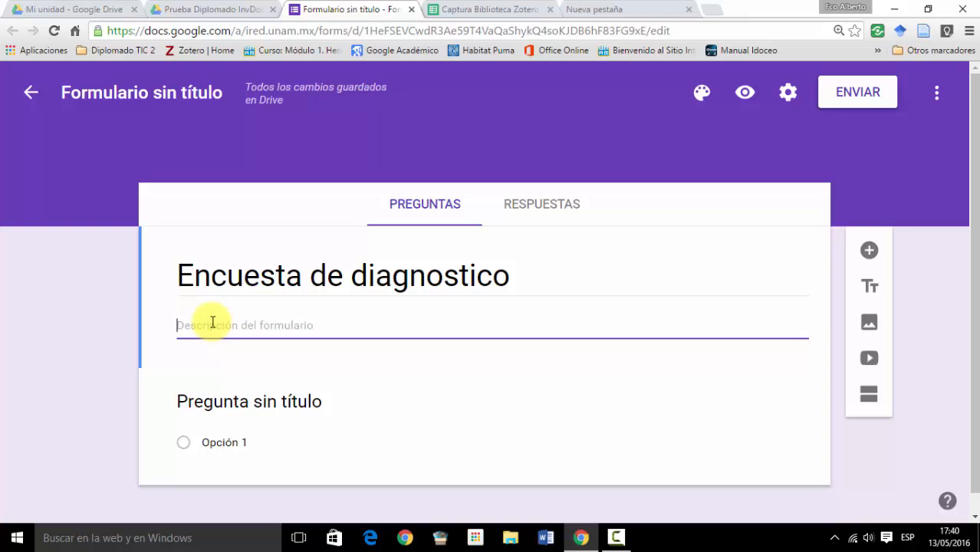
type("Esta ")
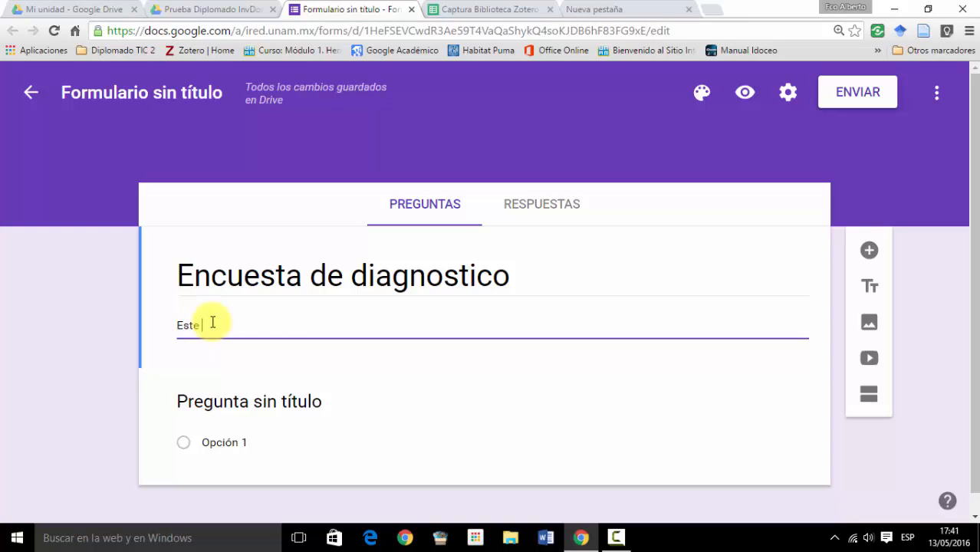
type("encuesta tiene como fin")
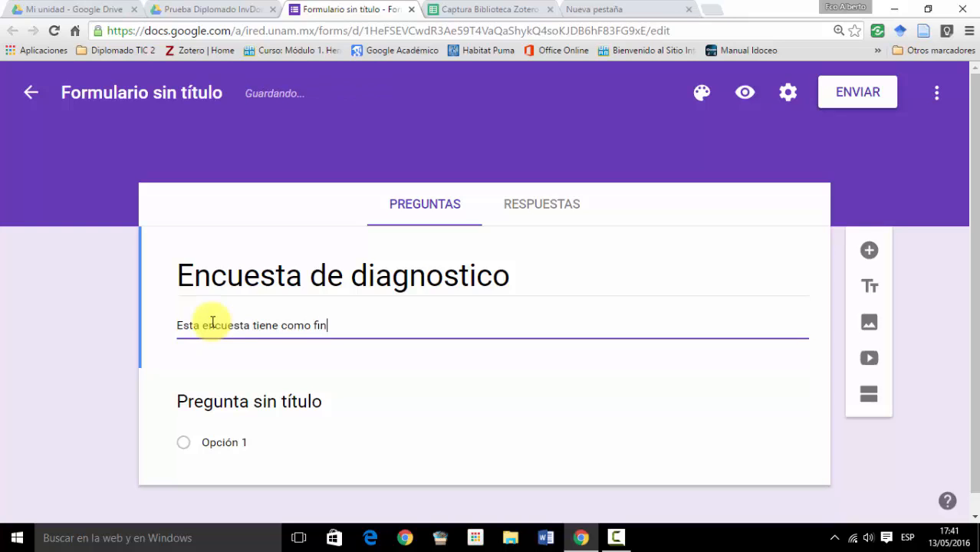
type("alidad conocer los")
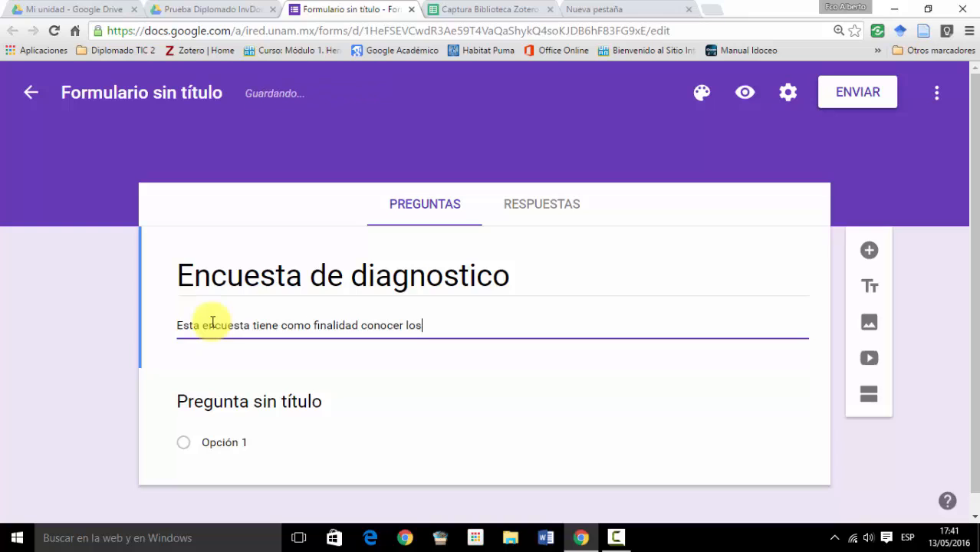
type(" conocimientos que tienes ")
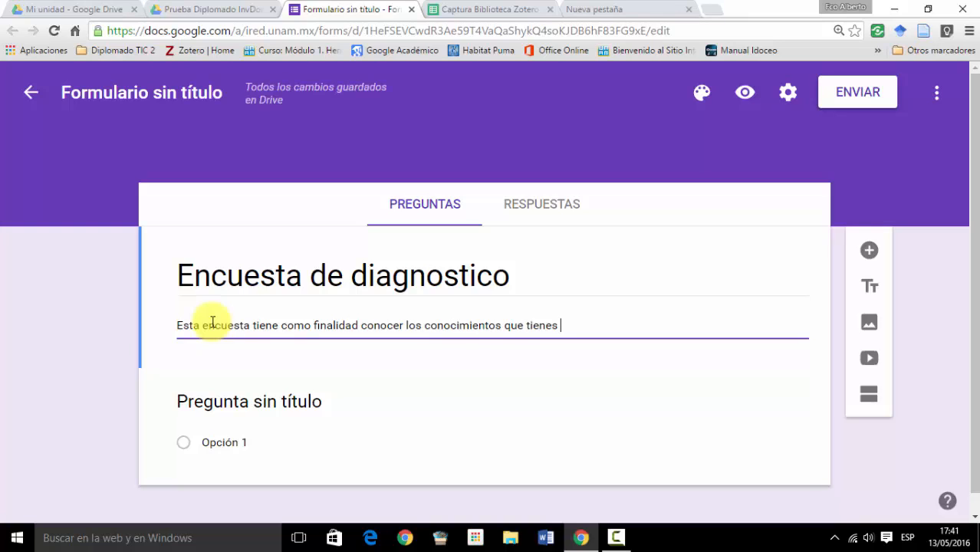
type("sobre la Psicología")
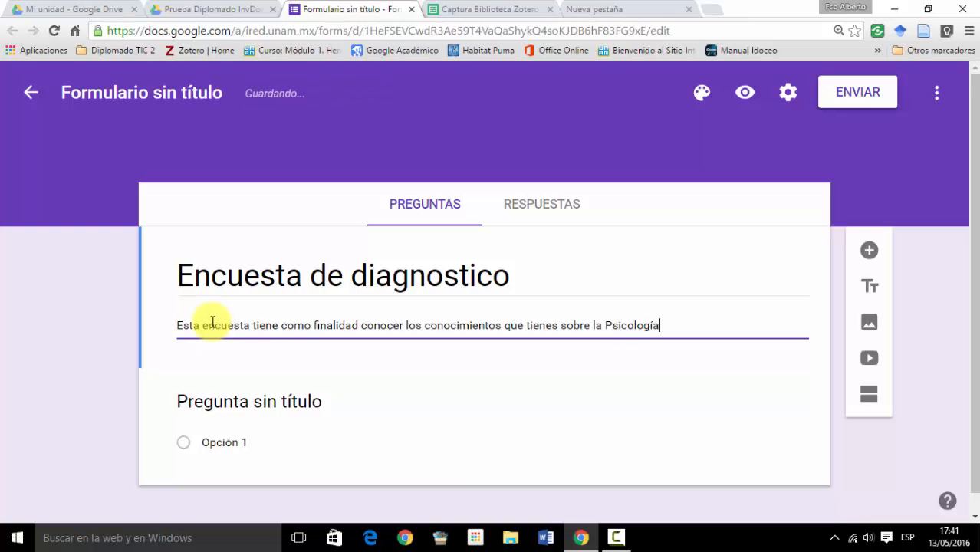
type(". Con el fin de")
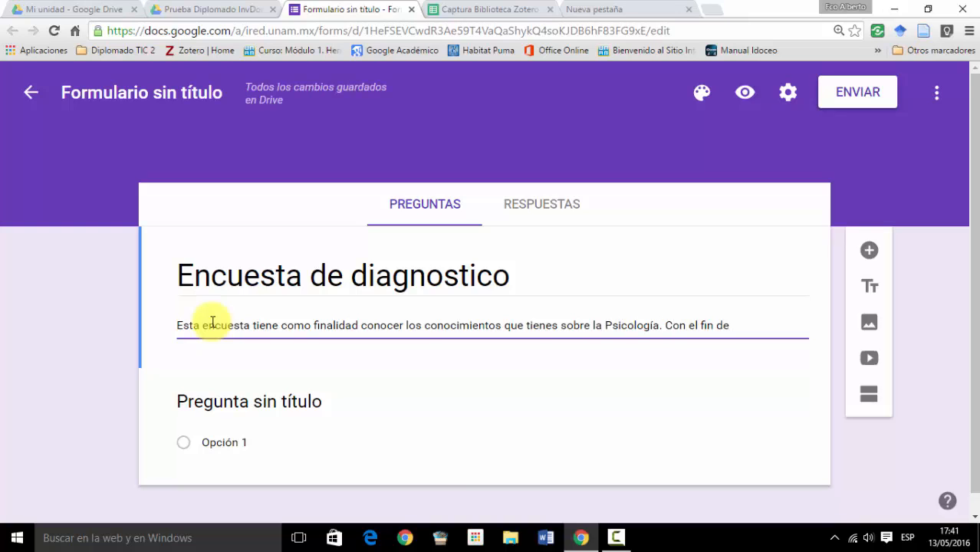
type(" adaptar los temas de la asignatura")
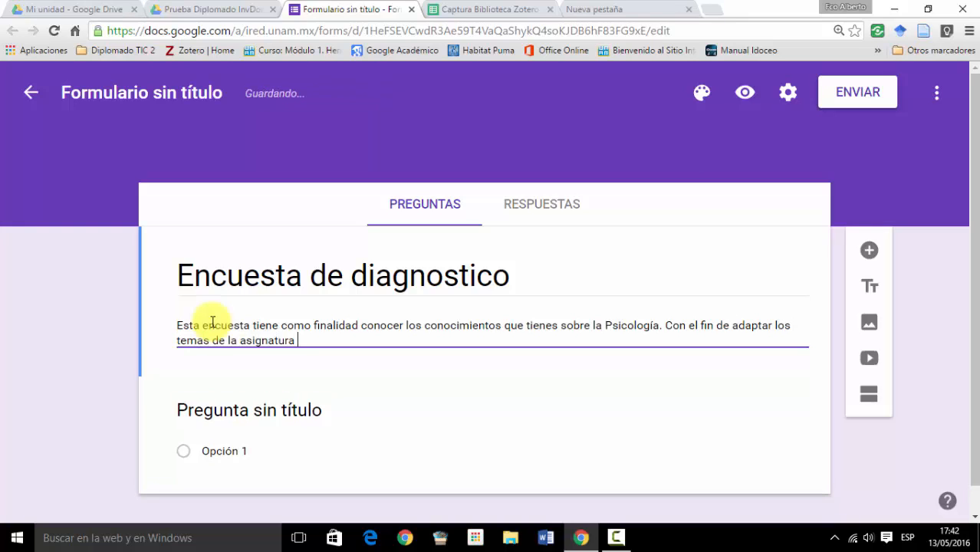
- Continue the form description with ". Con el fin de adaptar los temas de la asignatura, a tus necesidades."
key("BackSpace")
type(", a tus necesidades")
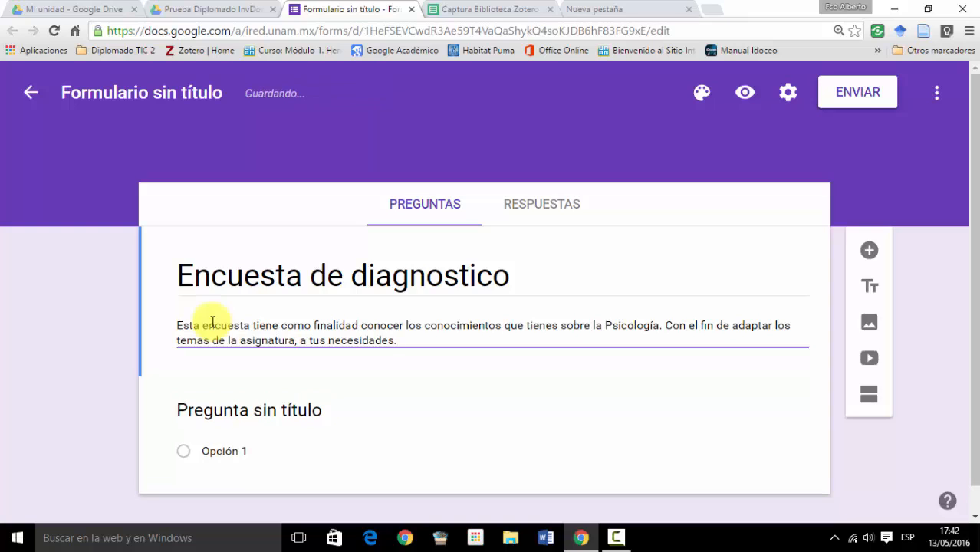
type(".")
- Close the form description with "Gracias" and the teacher's title and full name, each set off by a blank line
key("Return")
key("Return")
type("Gracias")
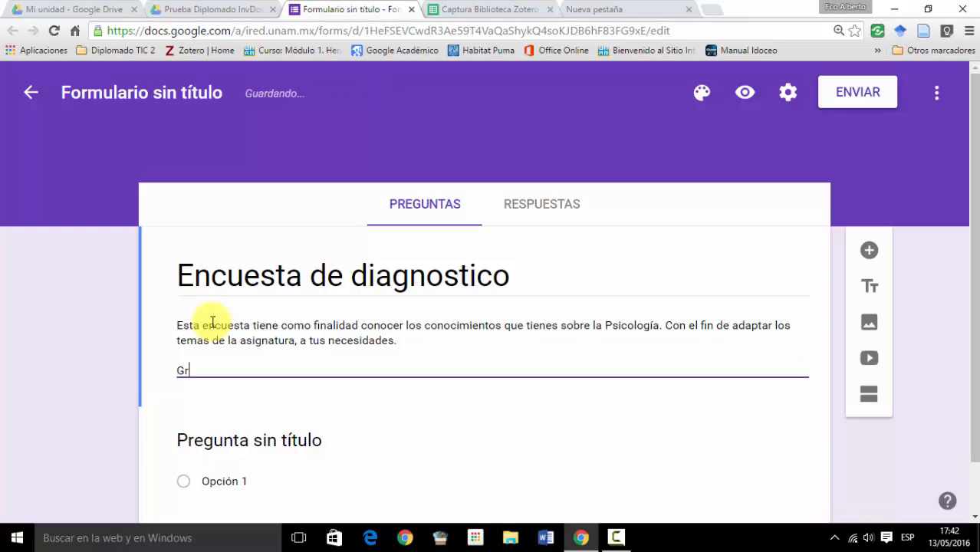
key("Return")
key("Return")
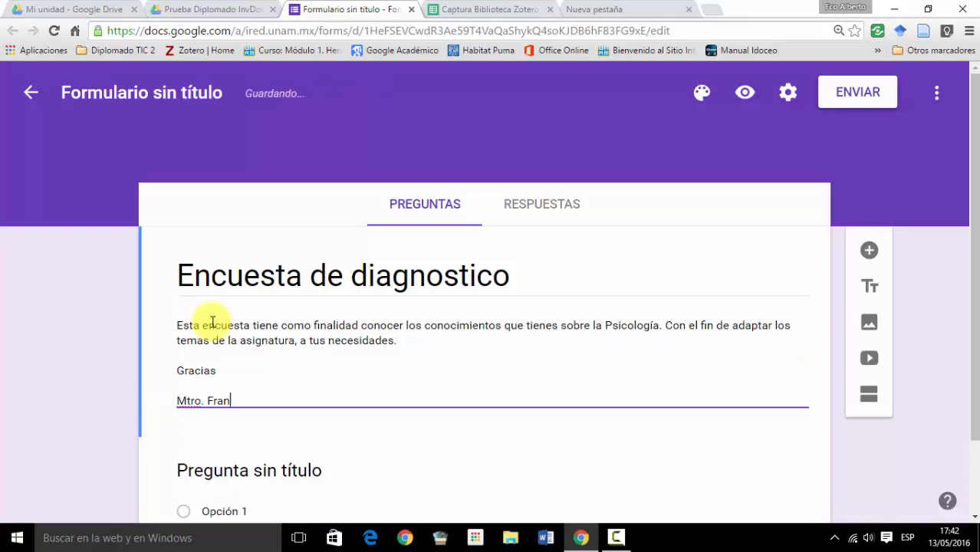
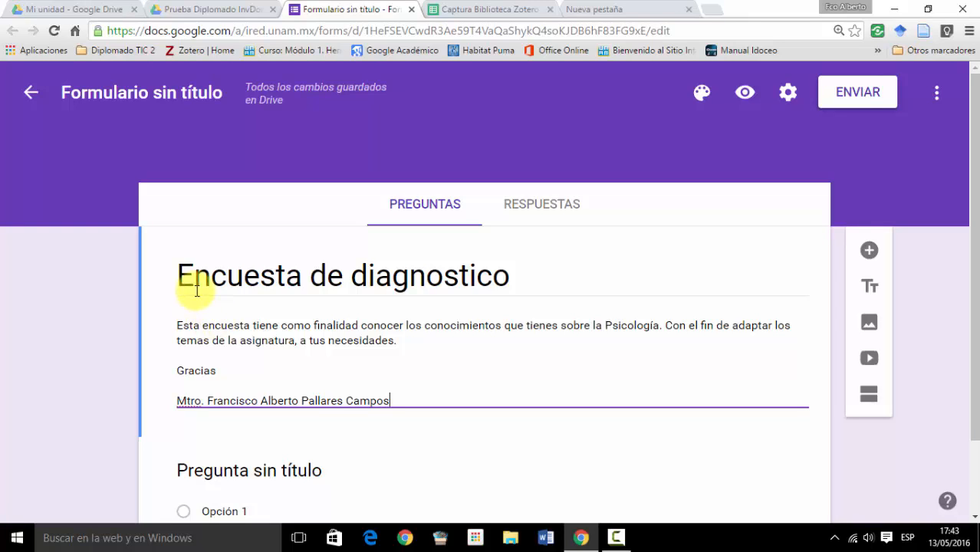
- Replace the first question's default text with "Nombre"
scroll(196, 285, "down", 1)
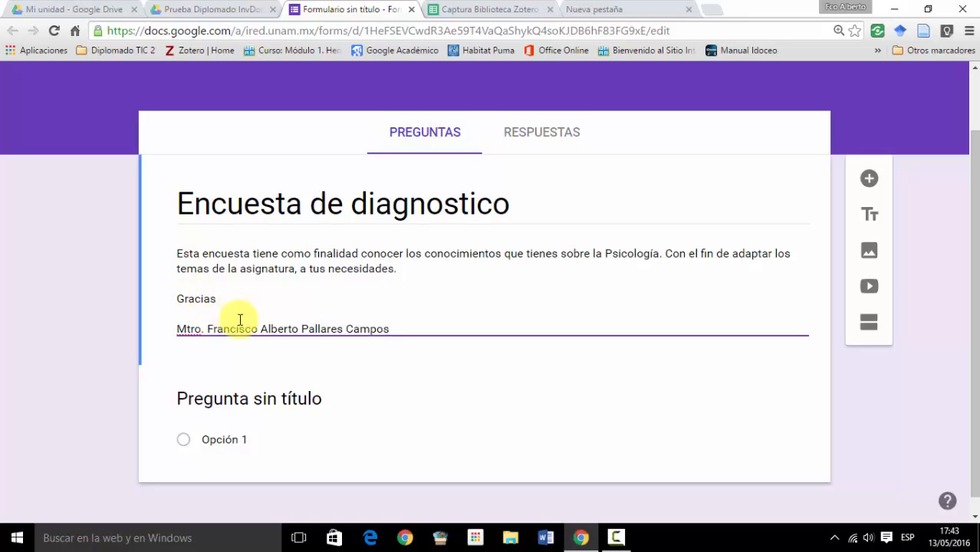
scroll(239, 326, "down", 1)
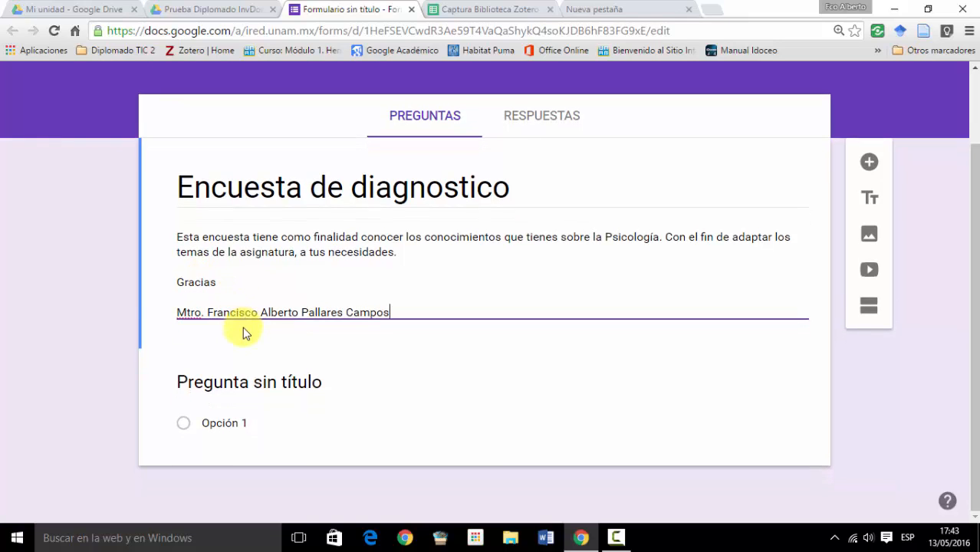
left_click(243, 387)
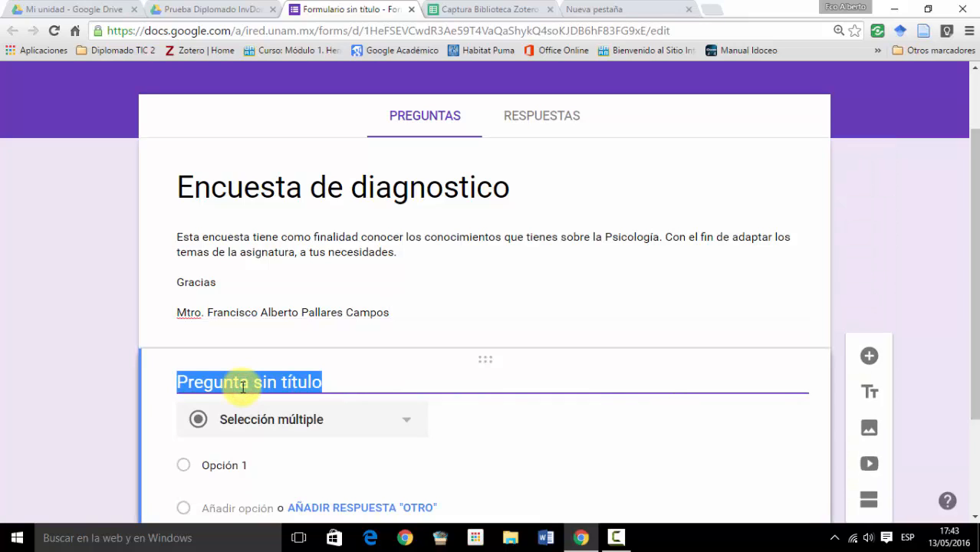
key("BackSpace")
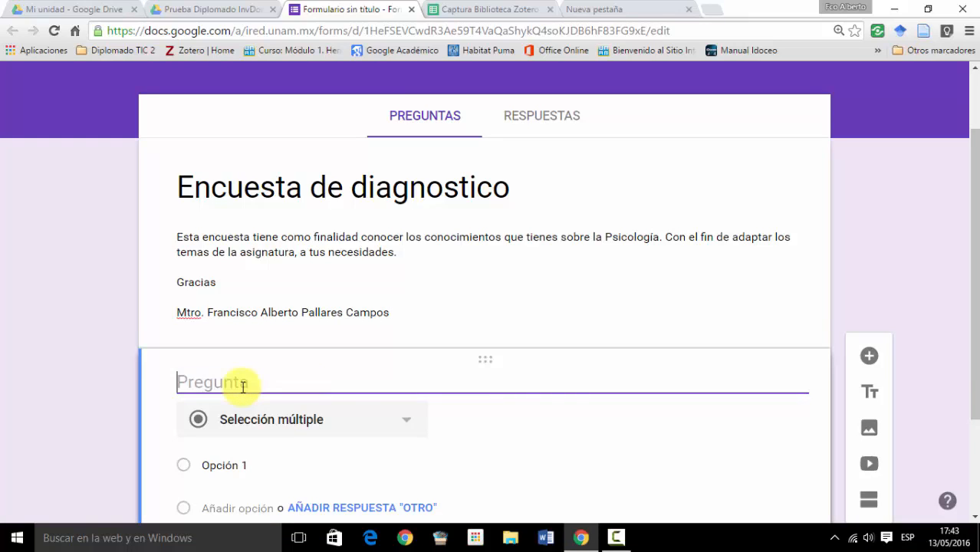
type("Nombre")
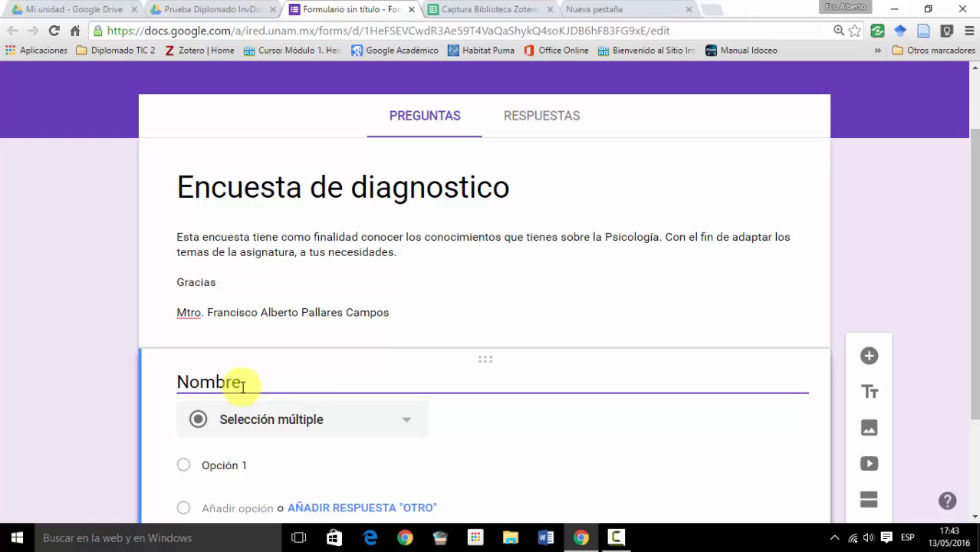
- Change the answer type of the Nombre question to Respuesta corta
scroll(244, 386, "down", 1)
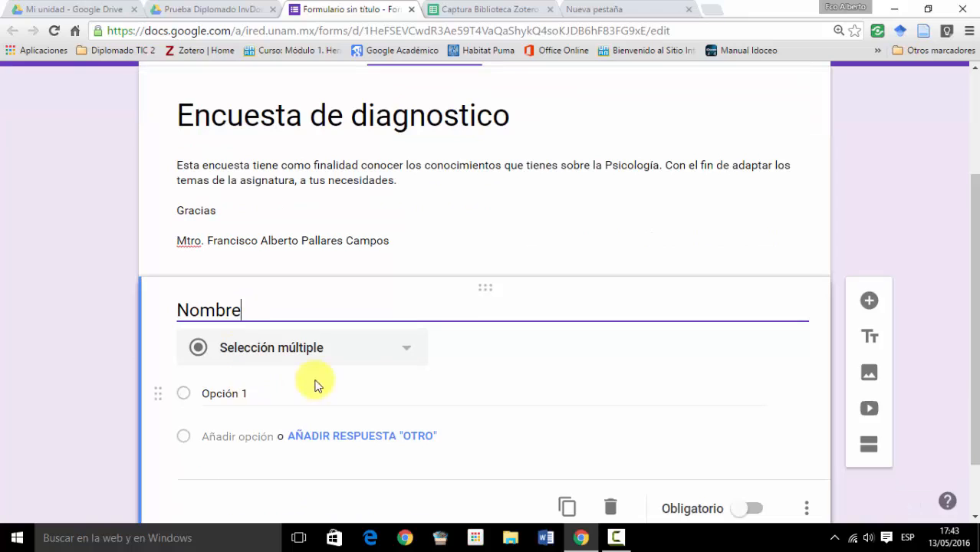
left_click(408, 353)
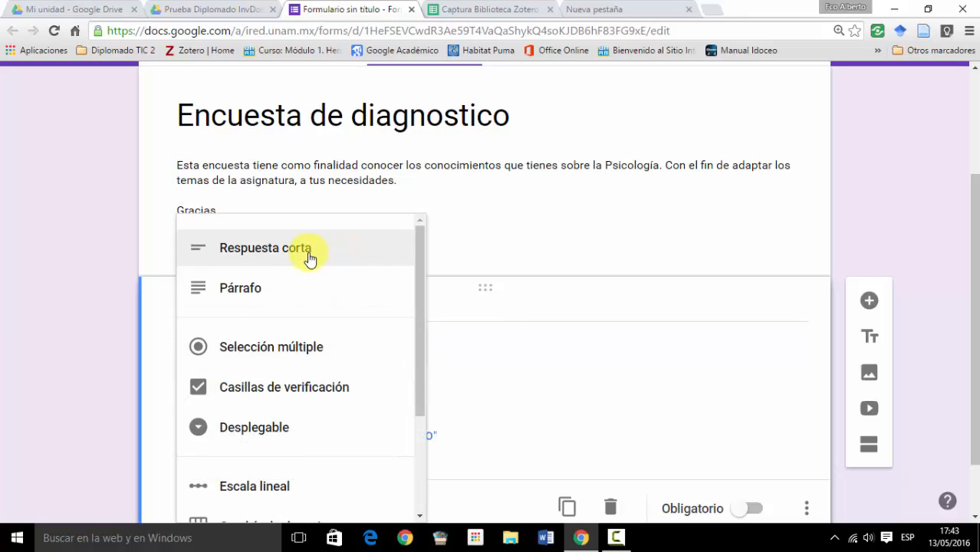
scroll(320, 457, "down", 3)
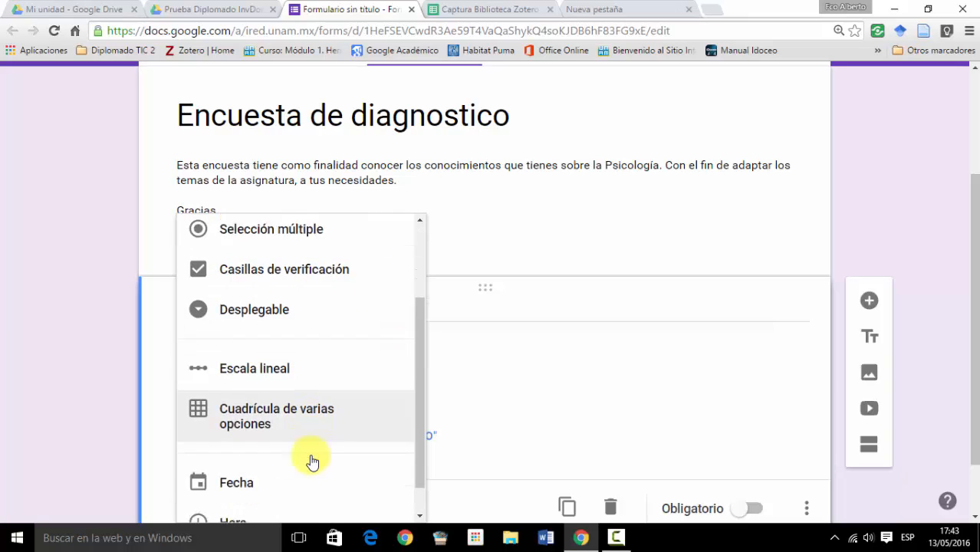
scroll(297, 424, "up", 5)
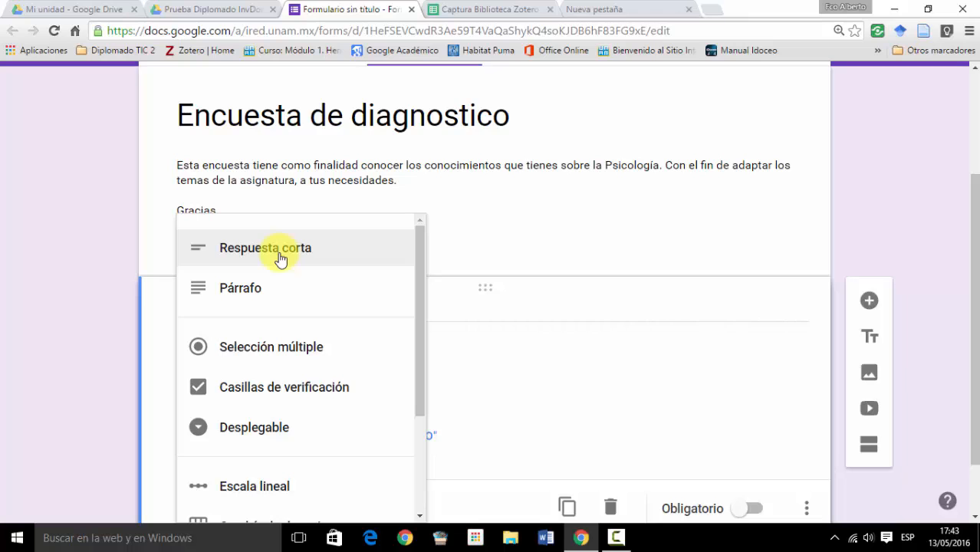
left_click(280, 260)
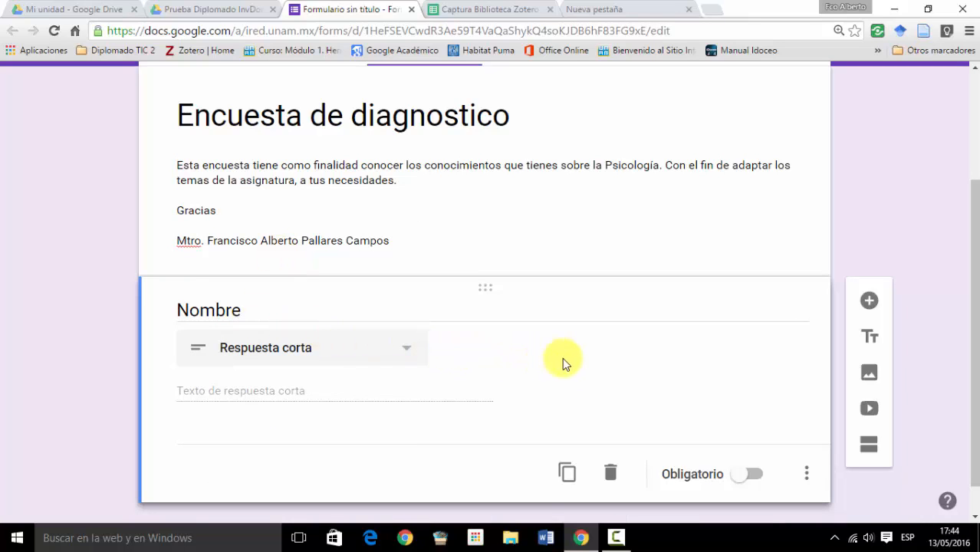
- Add a description to the Nombre question reading "ponerlo en mayúsculas, comenzando con los apellidos y despues el nombre"
left_click(804, 480)
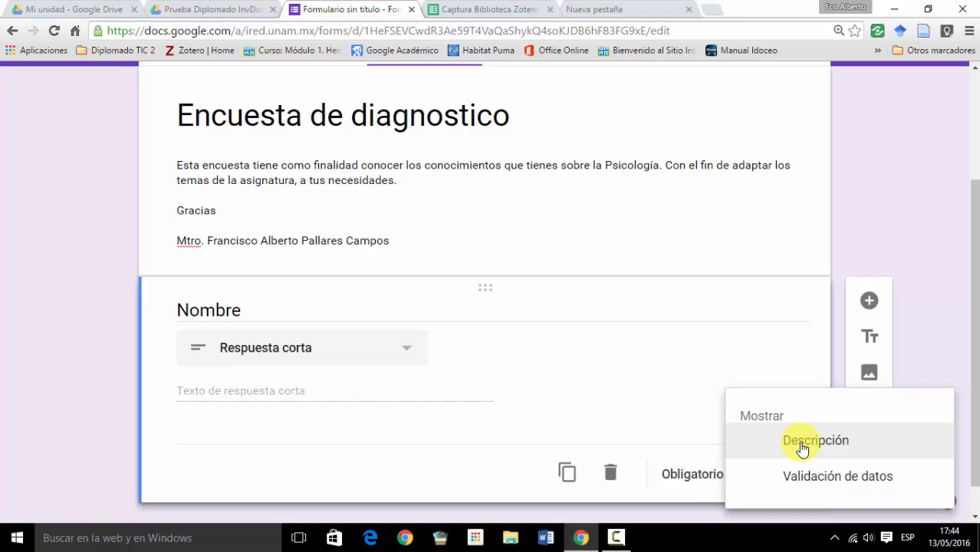
left_click(802, 450)
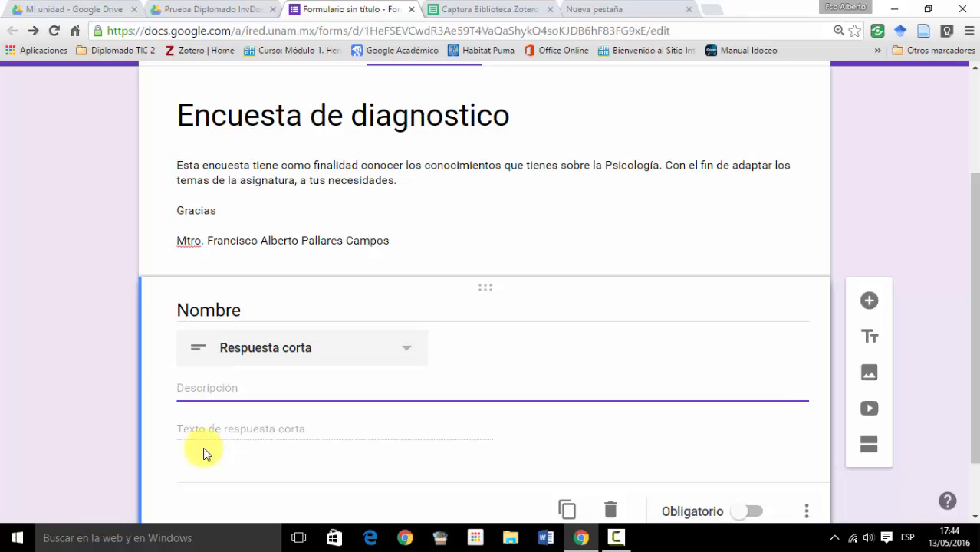
type("ponerlo en ma")
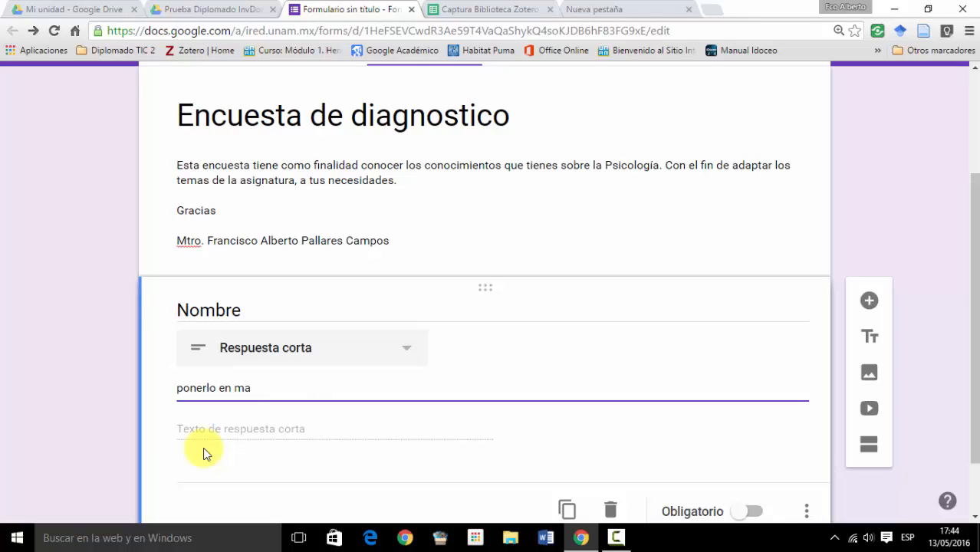
type("yúsculas, comenza")
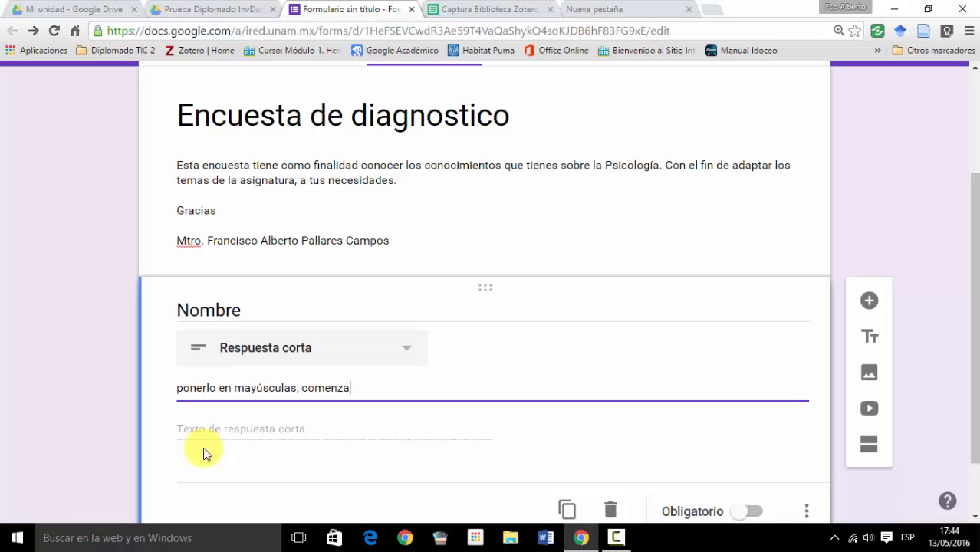
type("ndo con los aped")
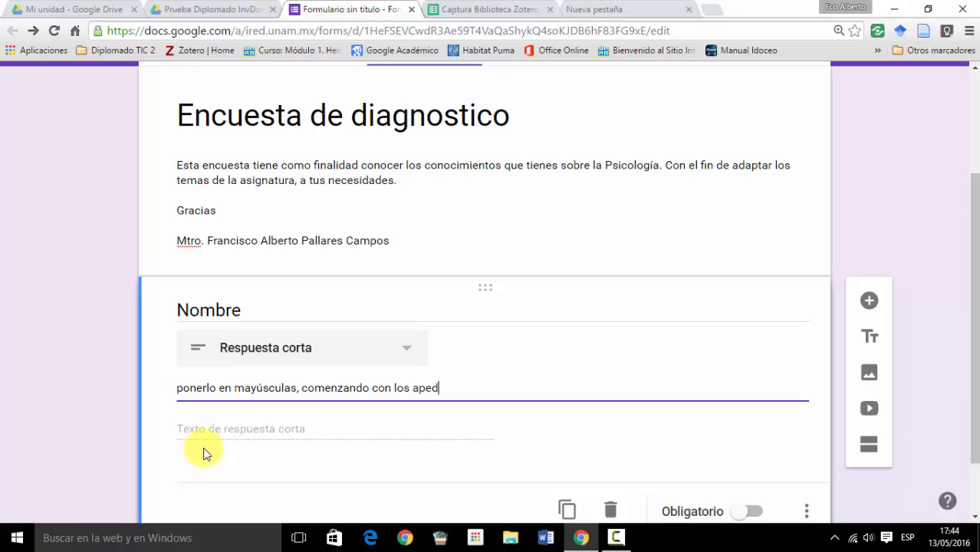
key("BackSpace")
type("llidos y despues el nom")
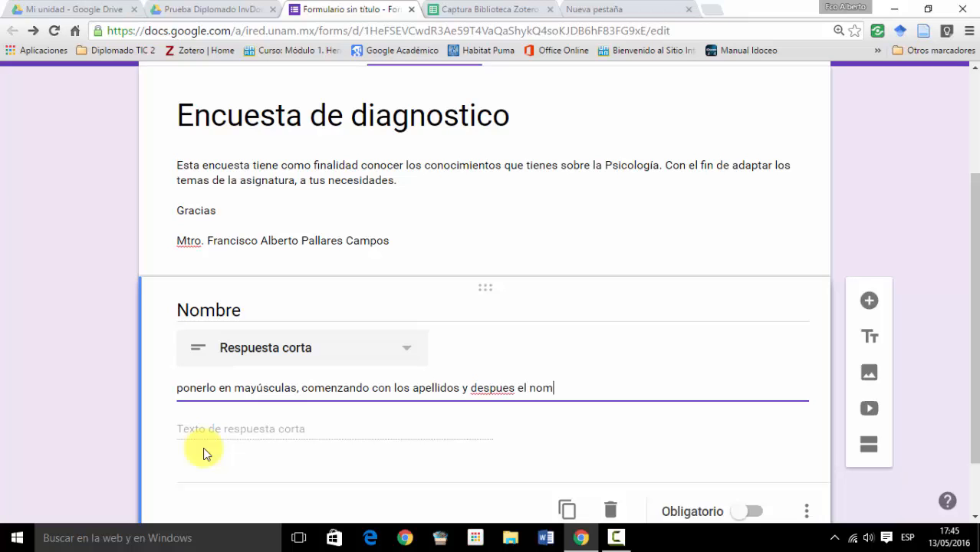
type("bre")
- Correct the misspelled word "despues" to "después" in the Nombre question's description
left_click(483, 390)
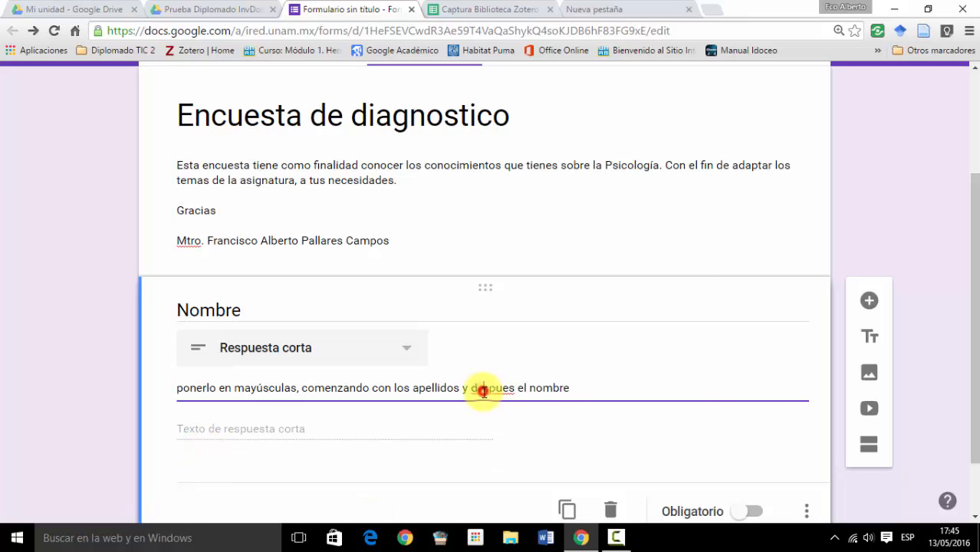
right_click(482, 391)
left_click(555, 98)
left_click(520, 377)
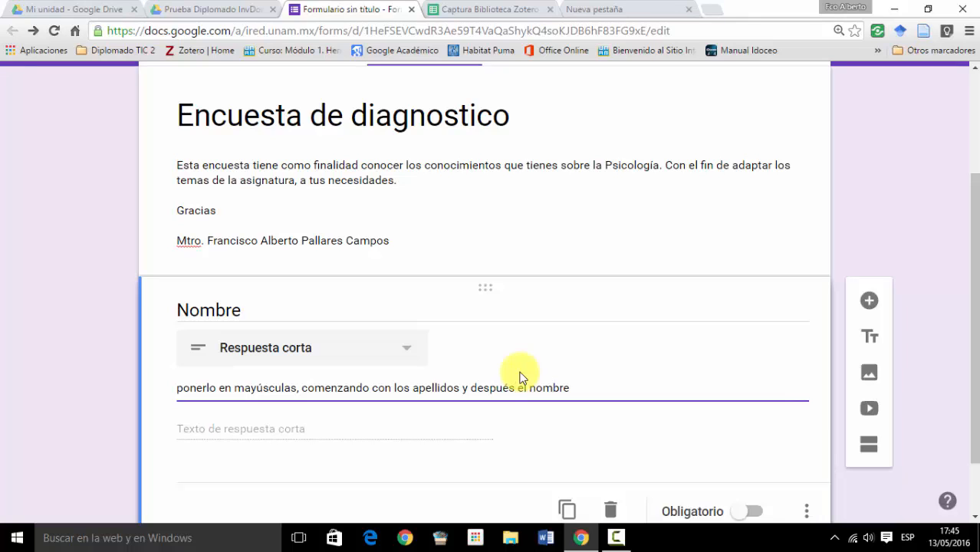
- Make the Nombre question required (Obligatorio)
scroll(537, 368, "down", 1)
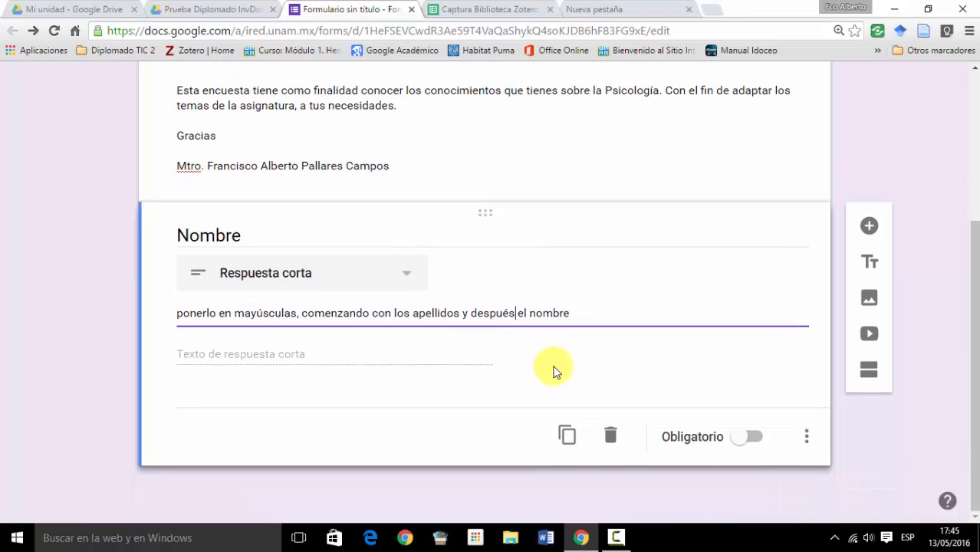
left_click(737, 443)
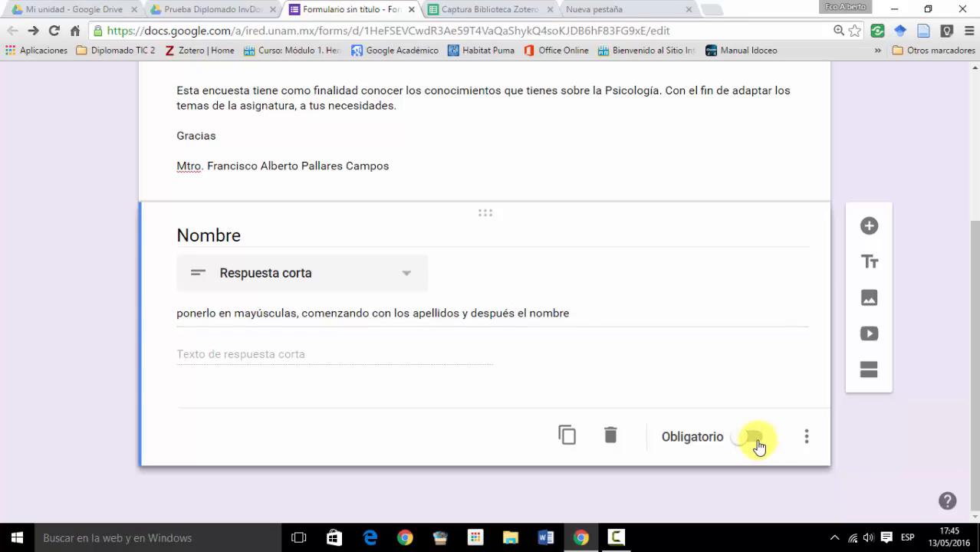
left_click(756, 442)
- Add a new question below Nombre reading "¿Qué edad tienes?" with the answer type Respuesta corta
scroll(619, 383, "up", 1)
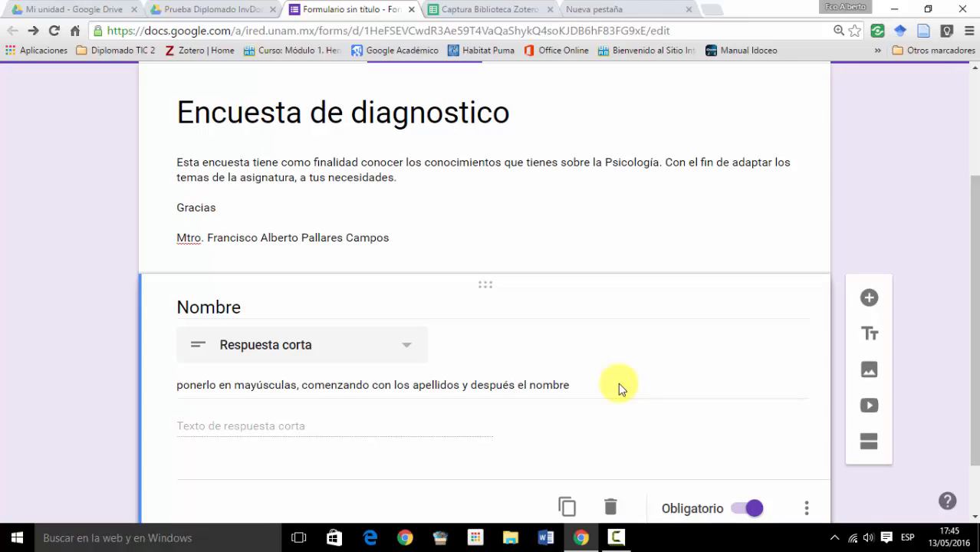
left_click(869, 299)
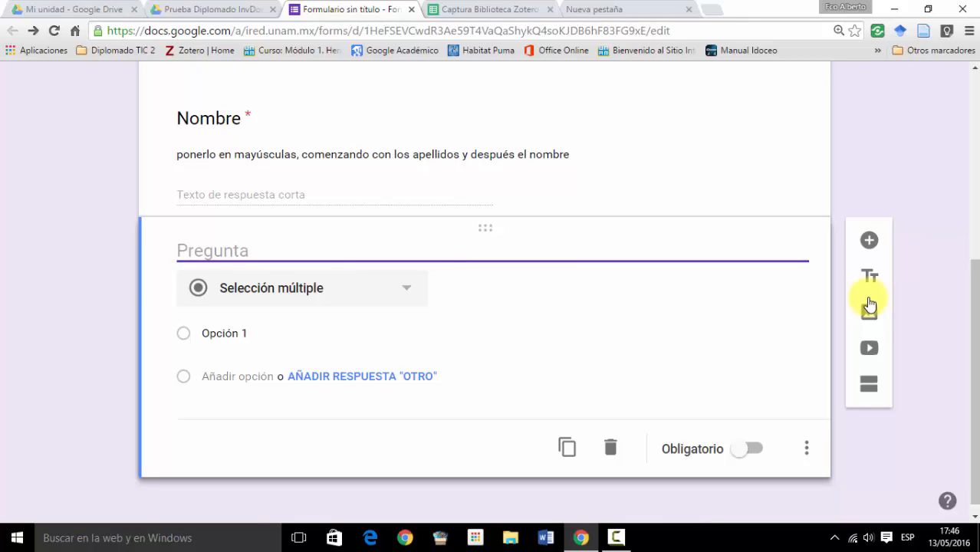
type("¿Q")
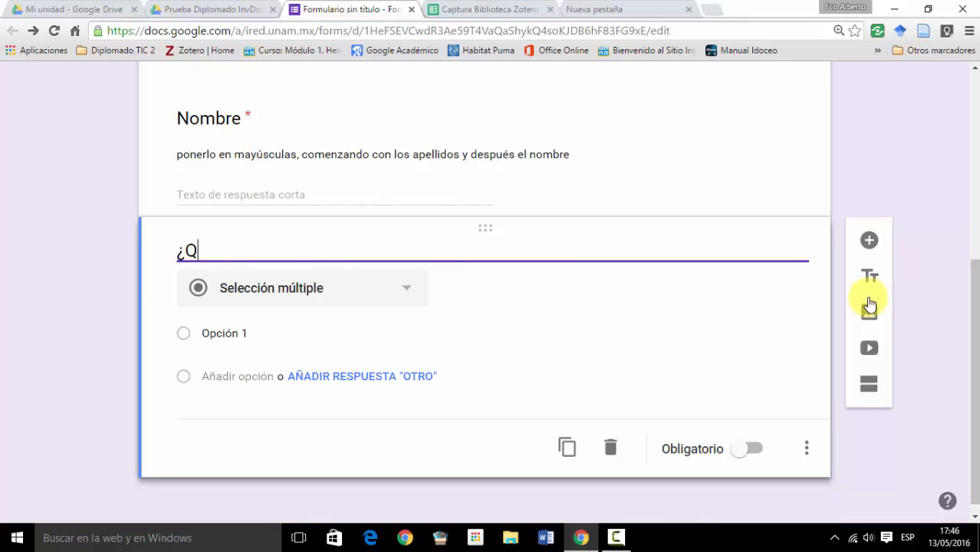
type("ué edad tienes?")
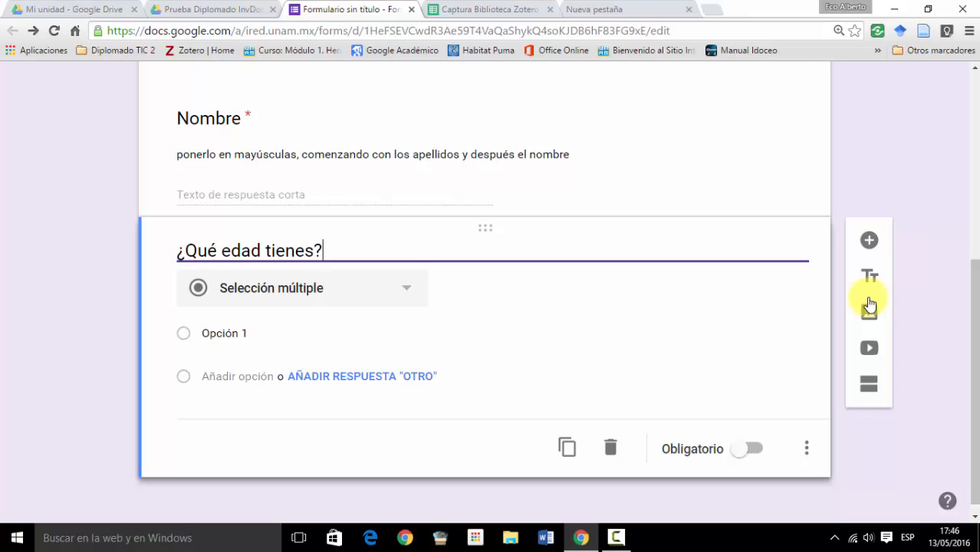
left_click(407, 290)
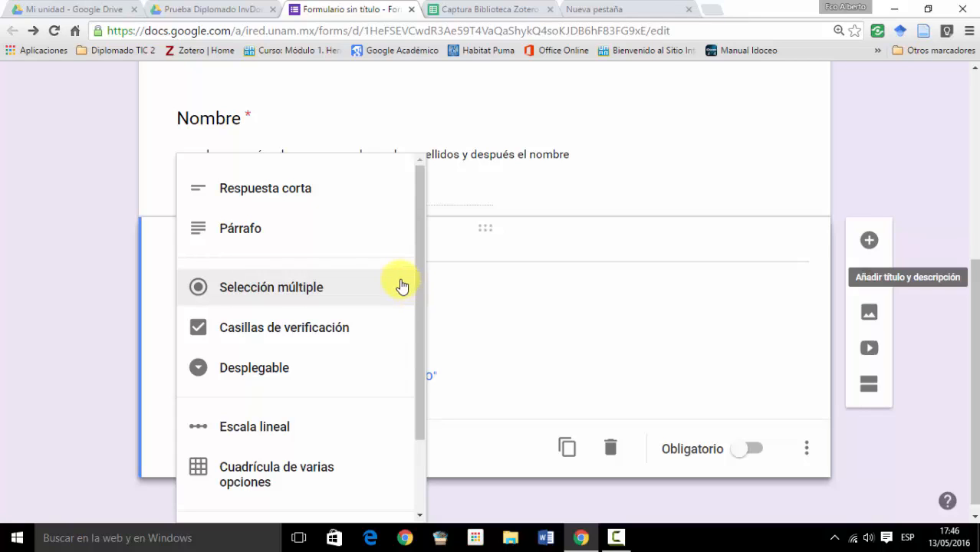
left_click(281, 192)
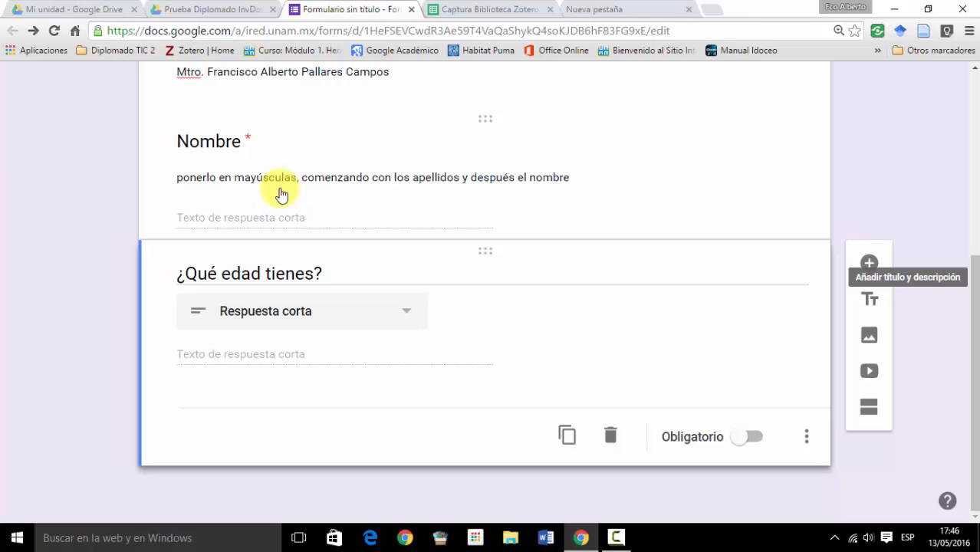
- Enable data validation (Validación de datos) on the age question, keeping Número as the validation type
left_click(806, 436)
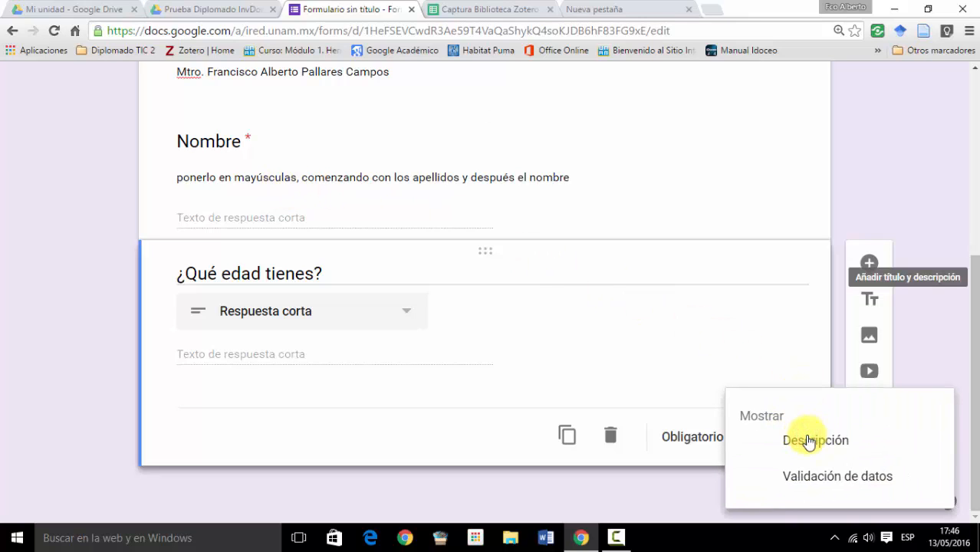
left_click(826, 483)
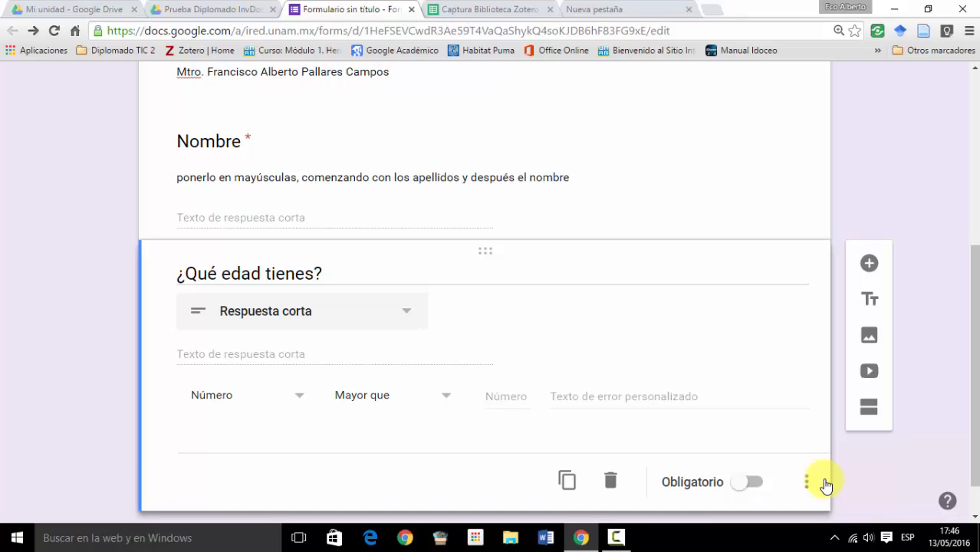
left_click(297, 400)
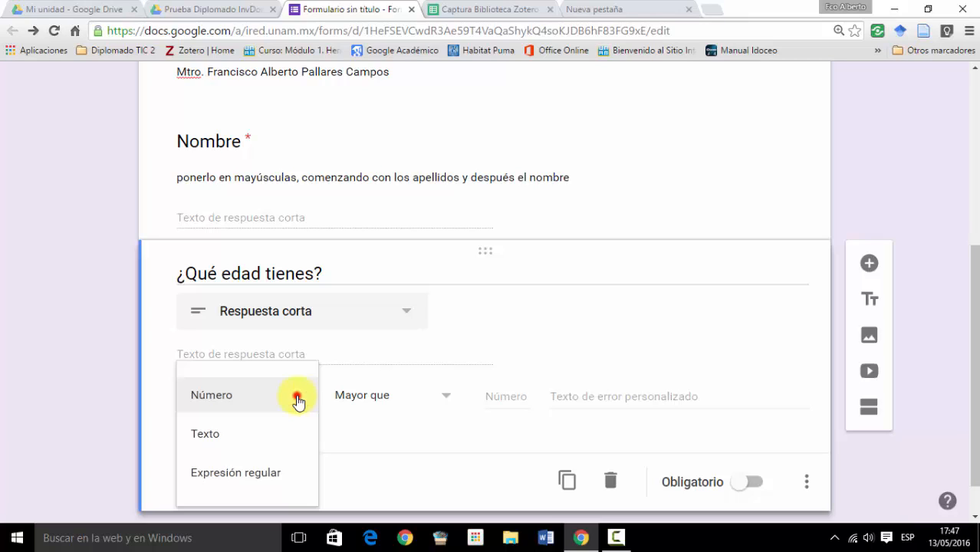
left_click(298, 403)
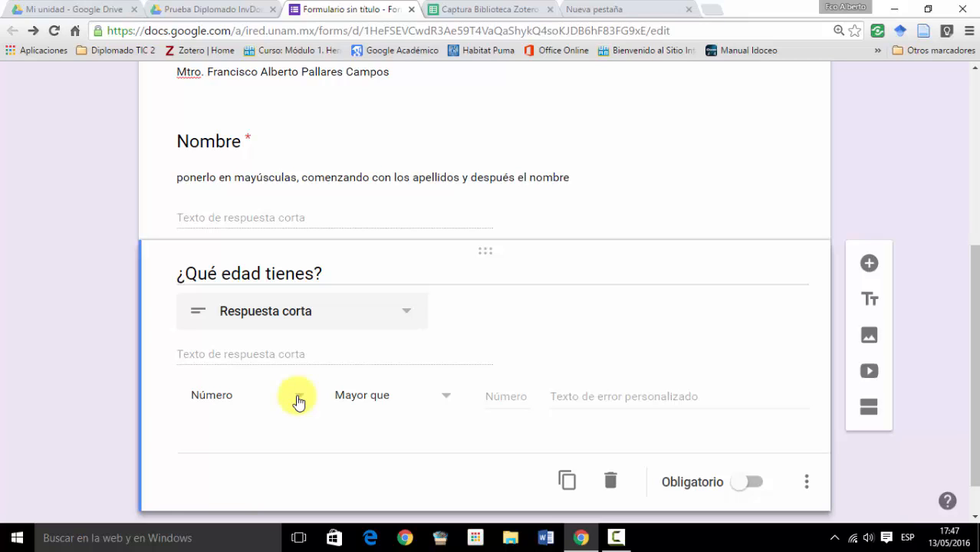
- Set the age question's number validation condition to Número entero
left_click(448, 399)
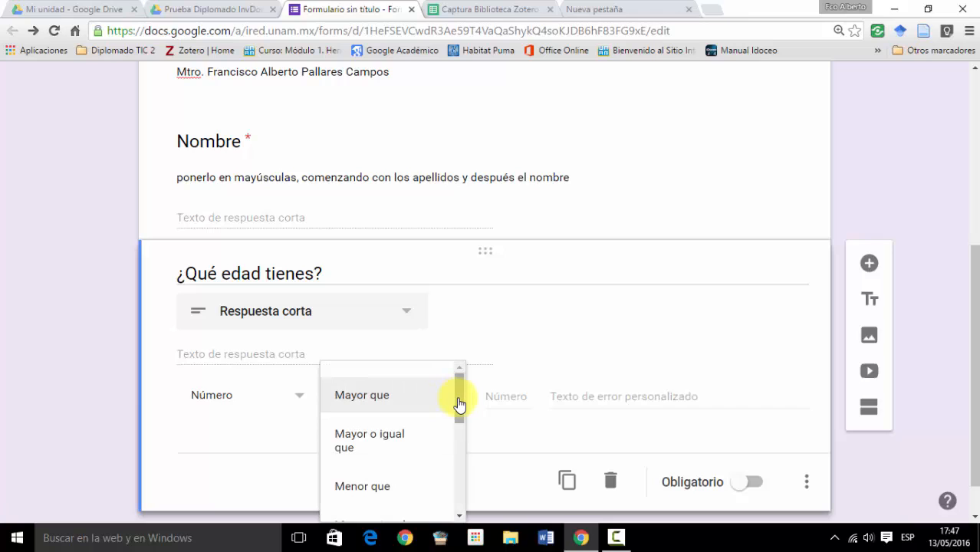
left_click_drag(459, 405, 458, 372)
left_click(458, 368)
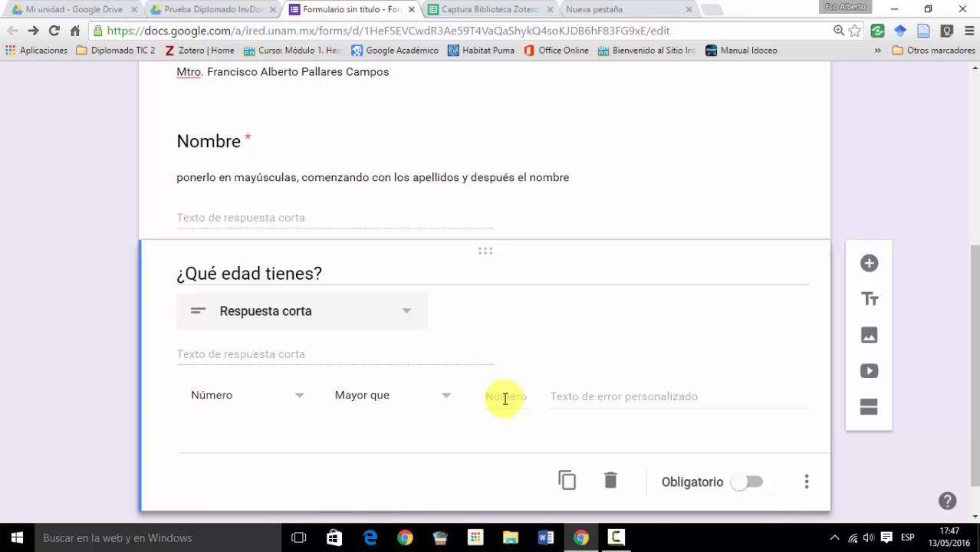
left_click(505, 398)
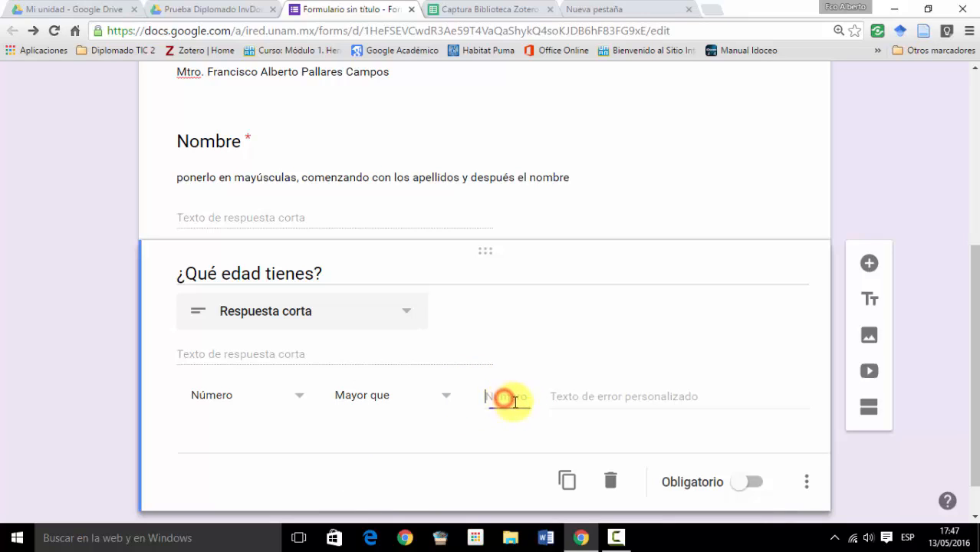
left_click(446, 397)
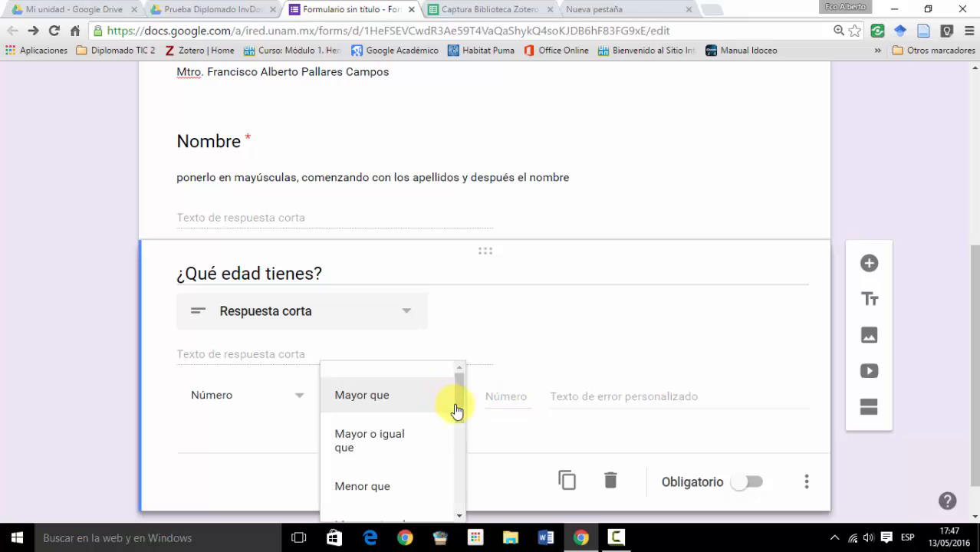
left_click_drag(456, 412, 460, 501)
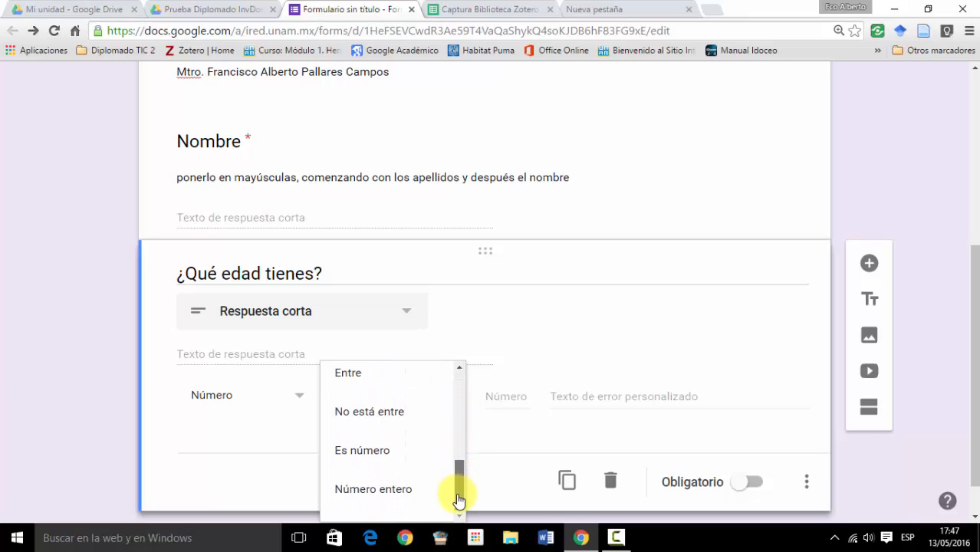
left_click(395, 493)
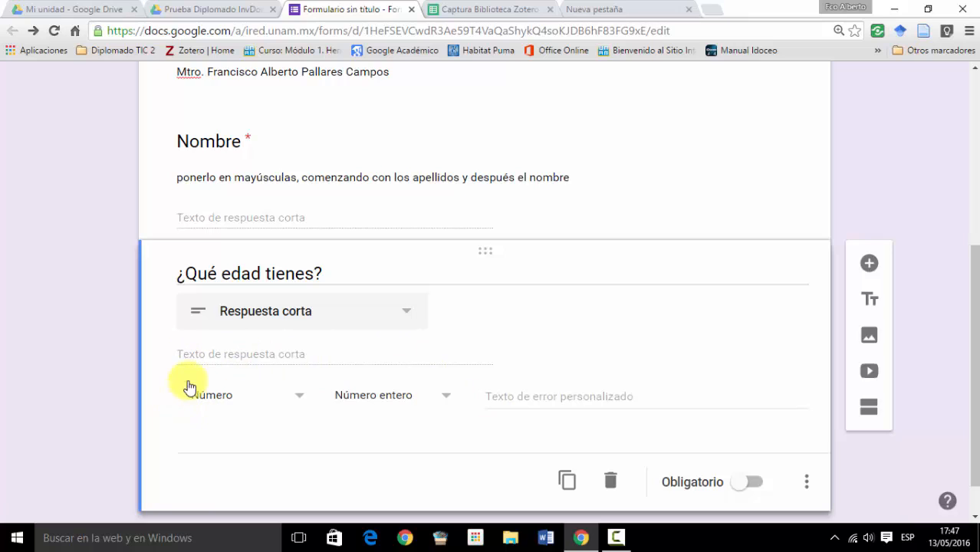
- Set the age question's custom error text to "Dees capturar un numero entero" and make the question required
left_click(513, 402)
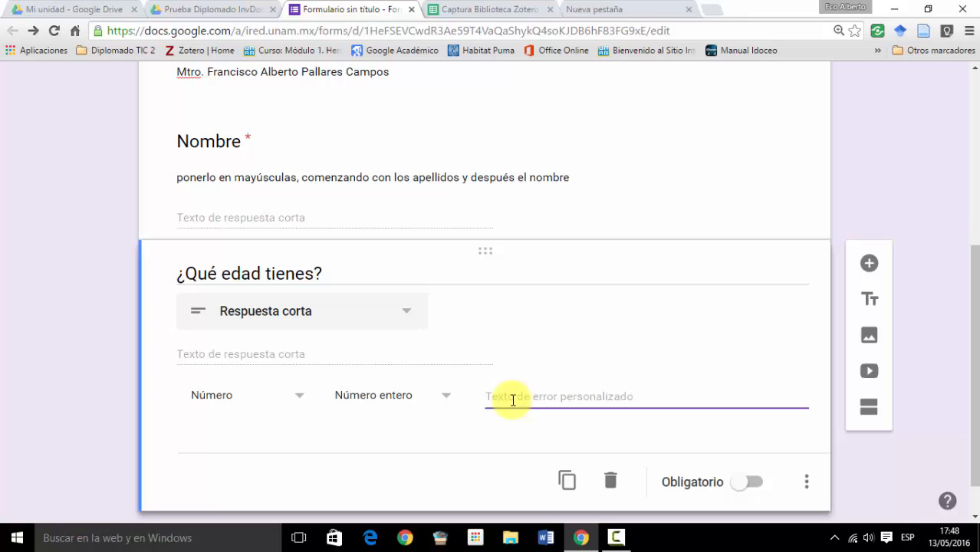
type("Deesc")
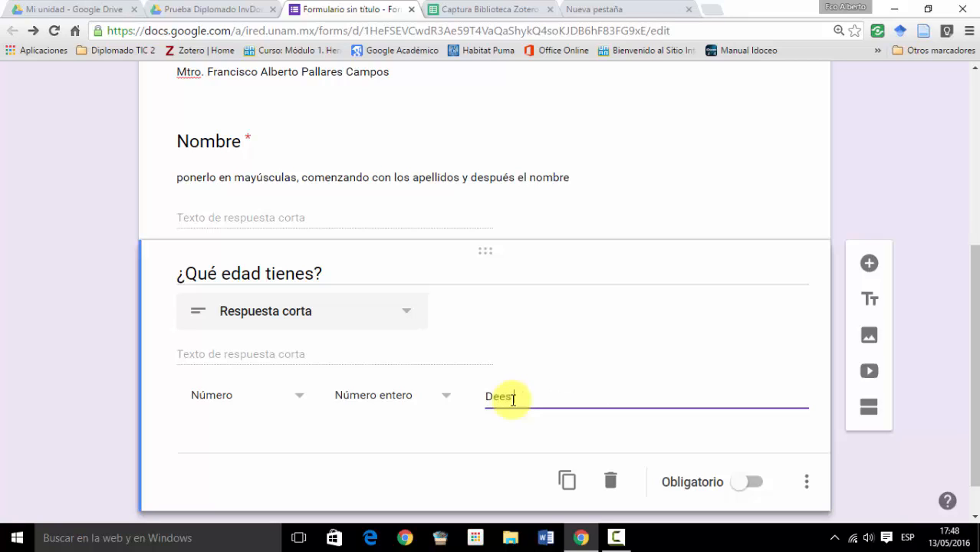
type("apturar un nu")
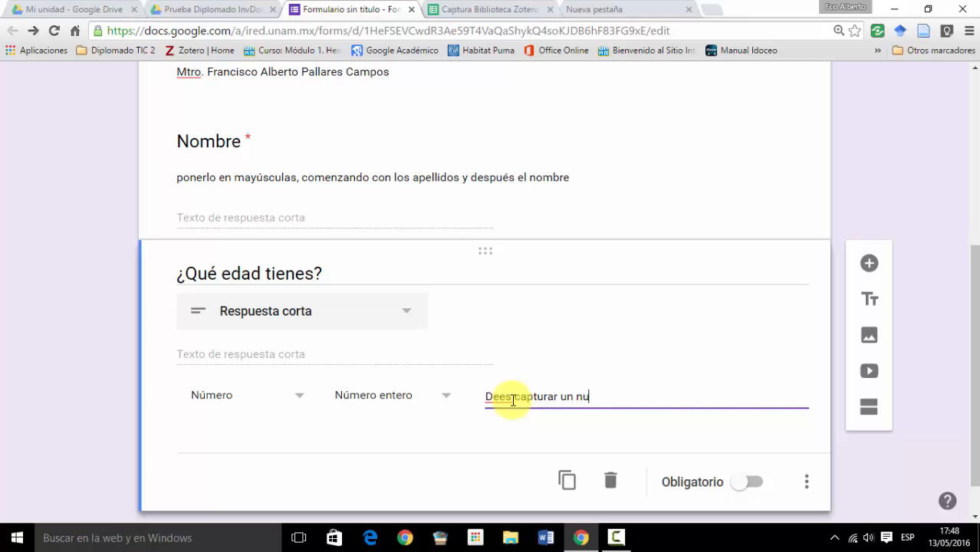
type("mero entero")
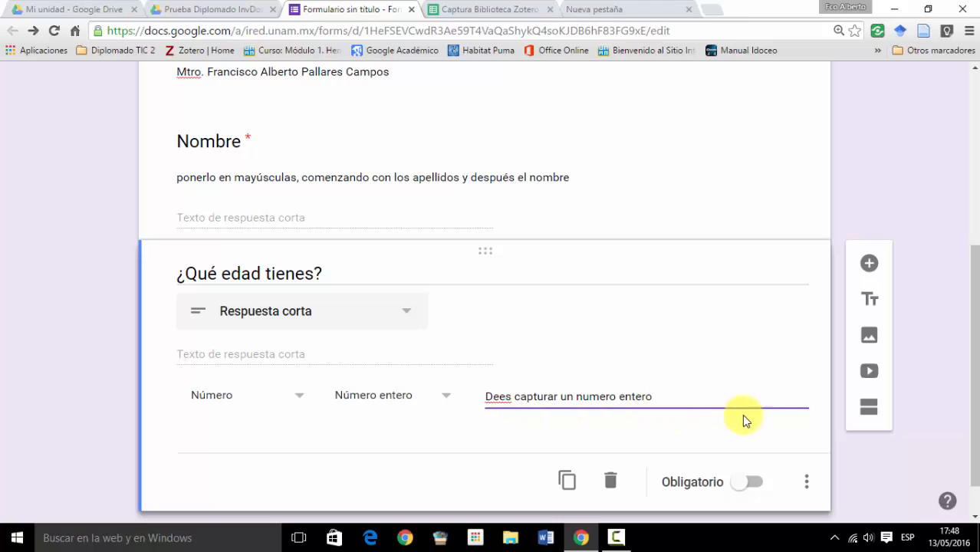
scroll(619, 346, "down", 1)
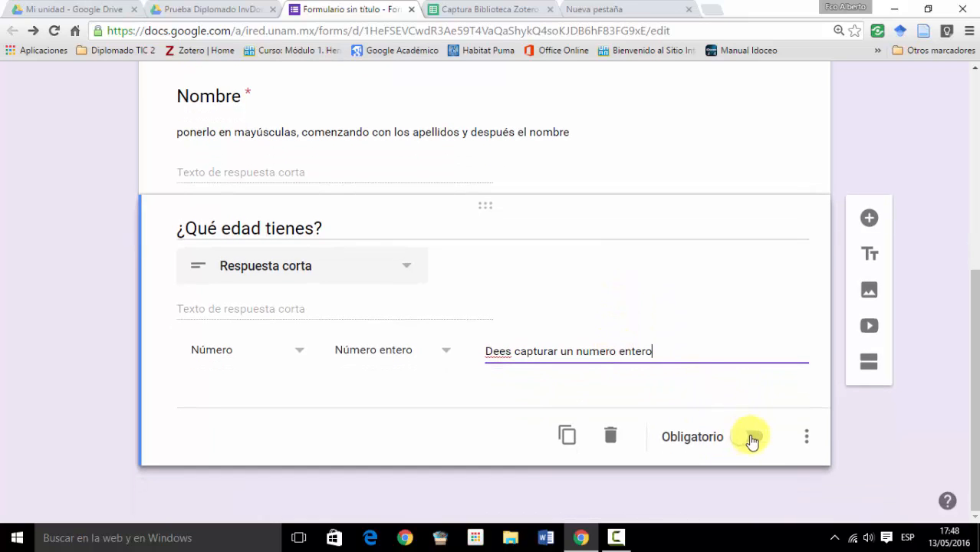
left_click(756, 436)
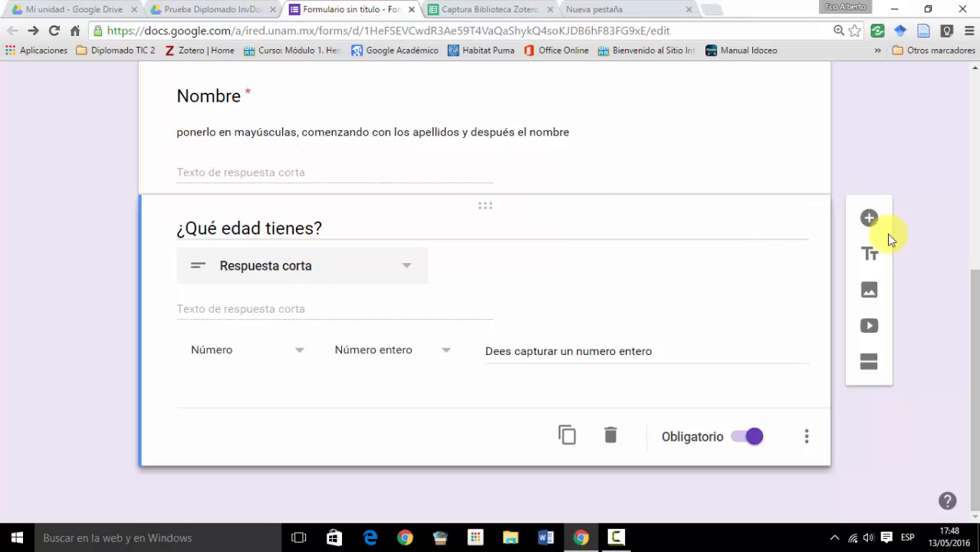
- Add a third question below the age question and set its answer type to Párrafo
left_click(869, 218)
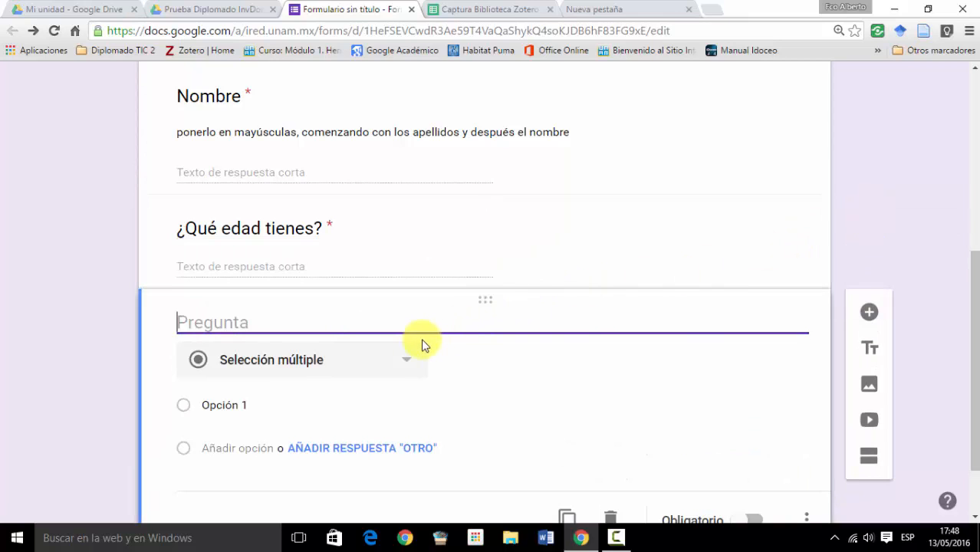
left_click(404, 361)
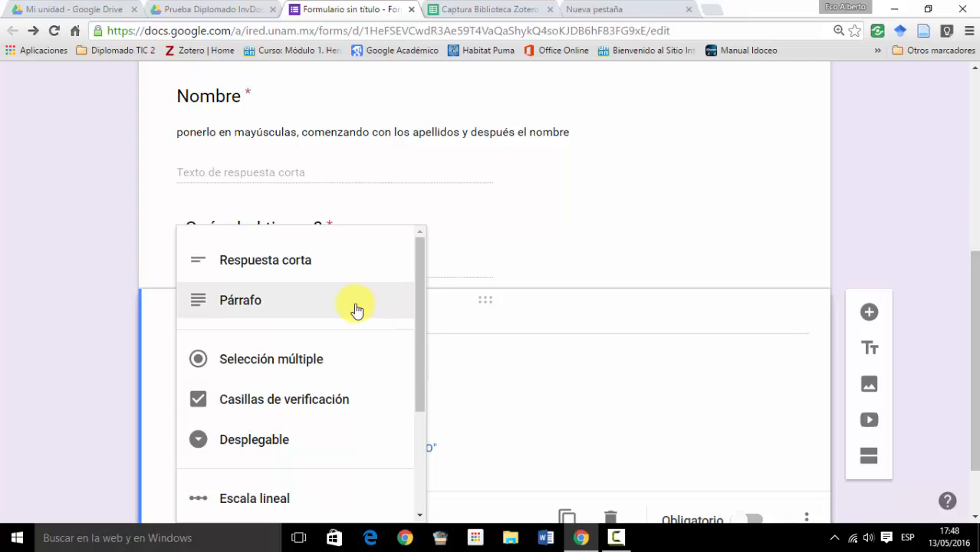
left_click(356, 310)
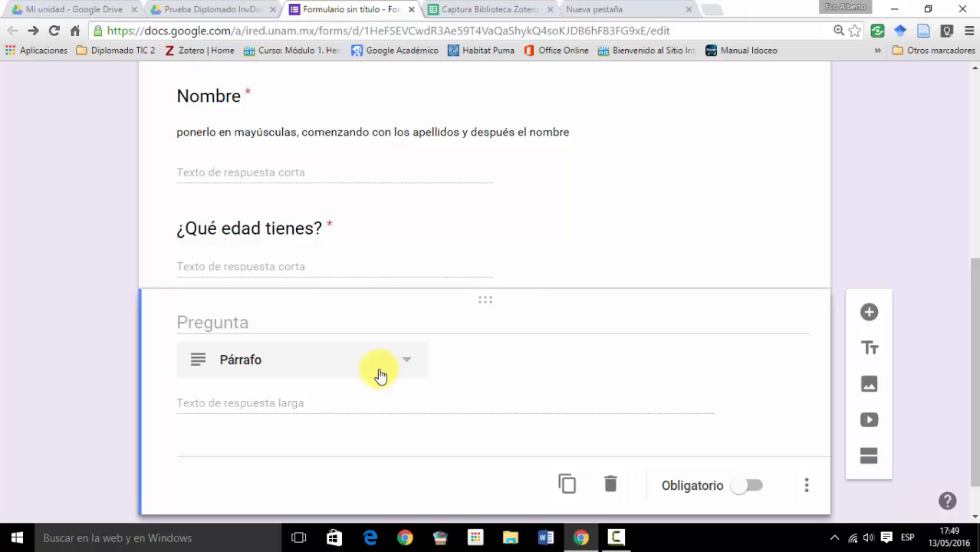
- Title the new paragraph question "¿Que opinas sobre la Psicología?"
left_click(278, 326)
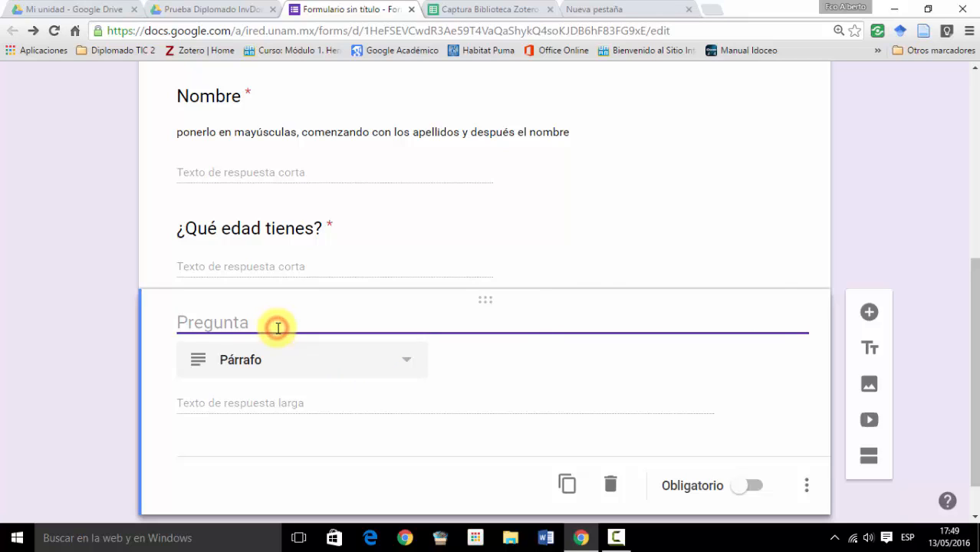
type("¿Que op")
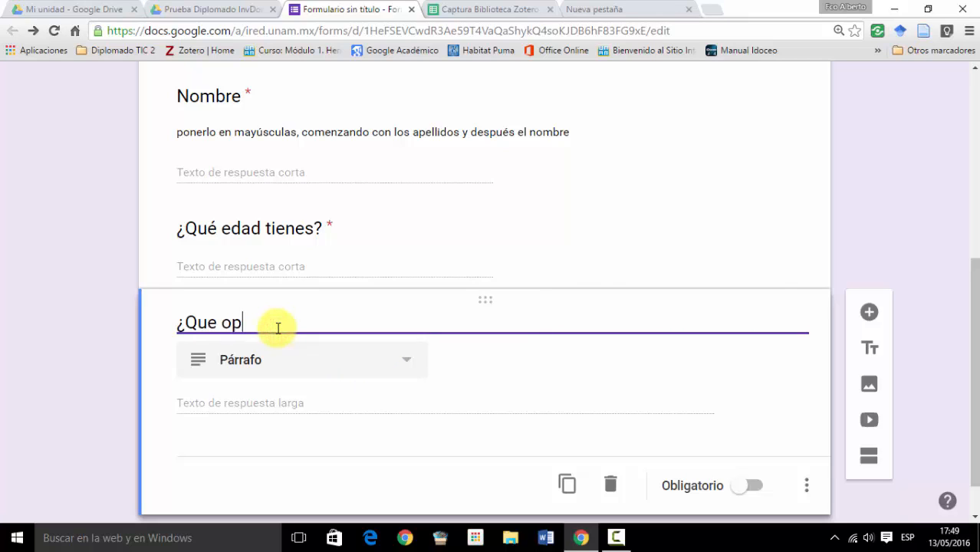
type("inas sobre")
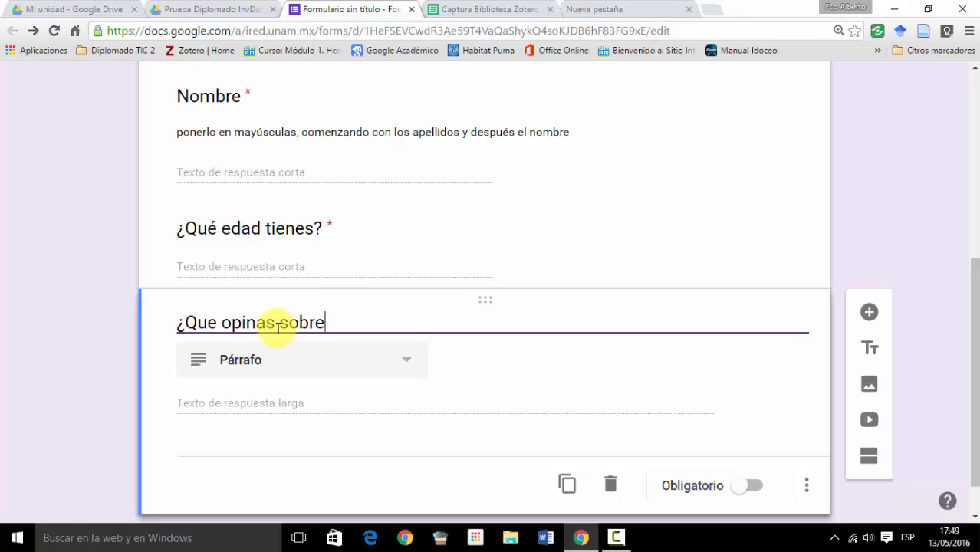
type(" la Psicología?")
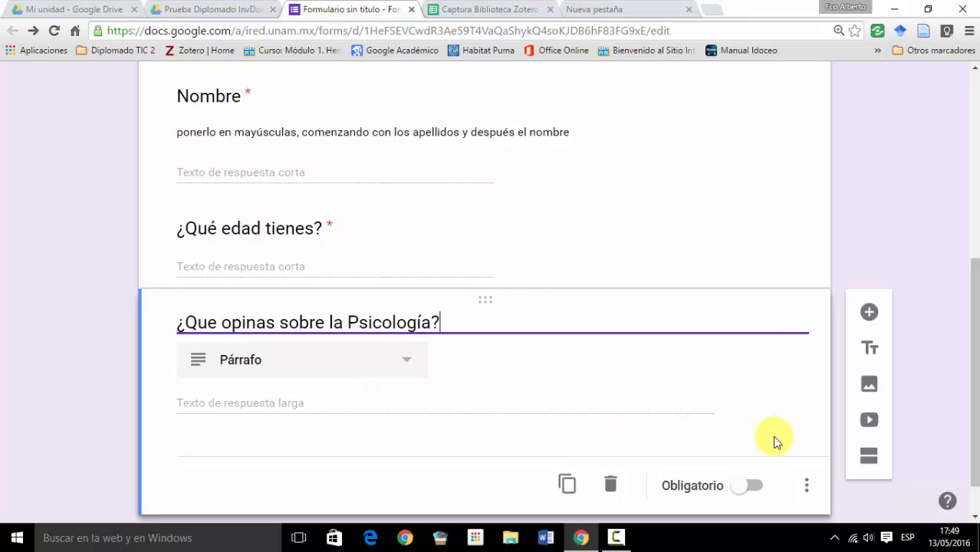
- Add the description "Se lo más explicito posible" to the psychology opinion question
left_click(809, 490)
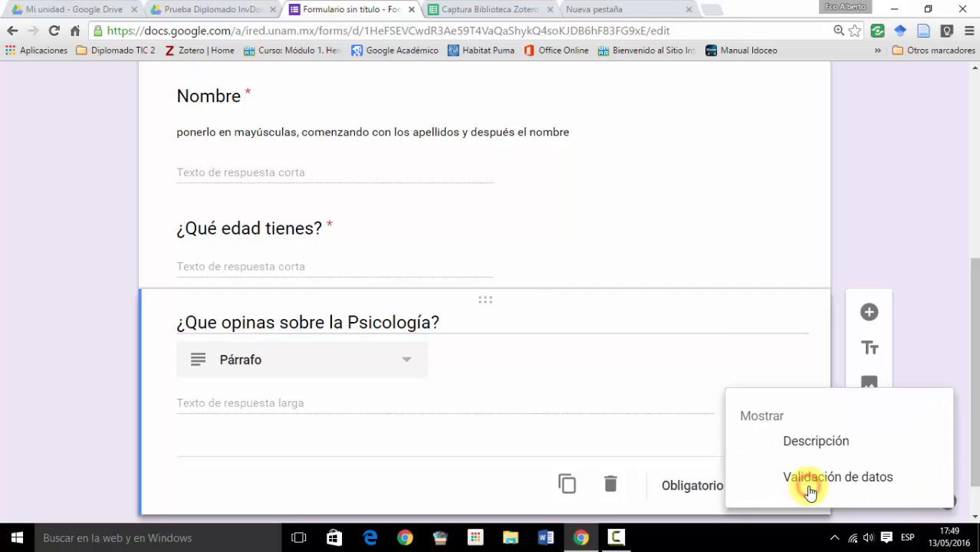
left_click(808, 443)
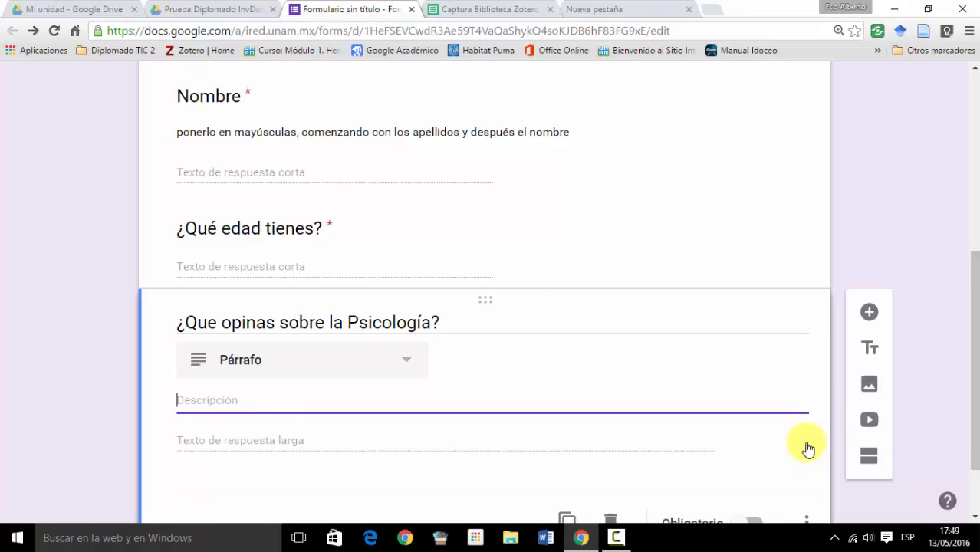
type("Se lo más explicito posible")
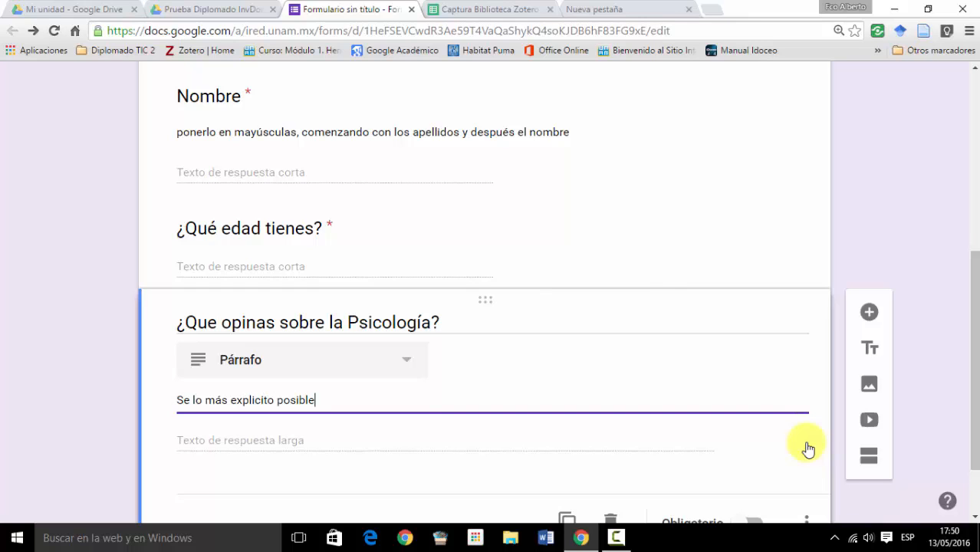
- Add a Selección múltiple question below the opinion question, titled "¿Cuál es el objeto de estudio de la Psicología?"
scroll(800, 429, "down", 1)
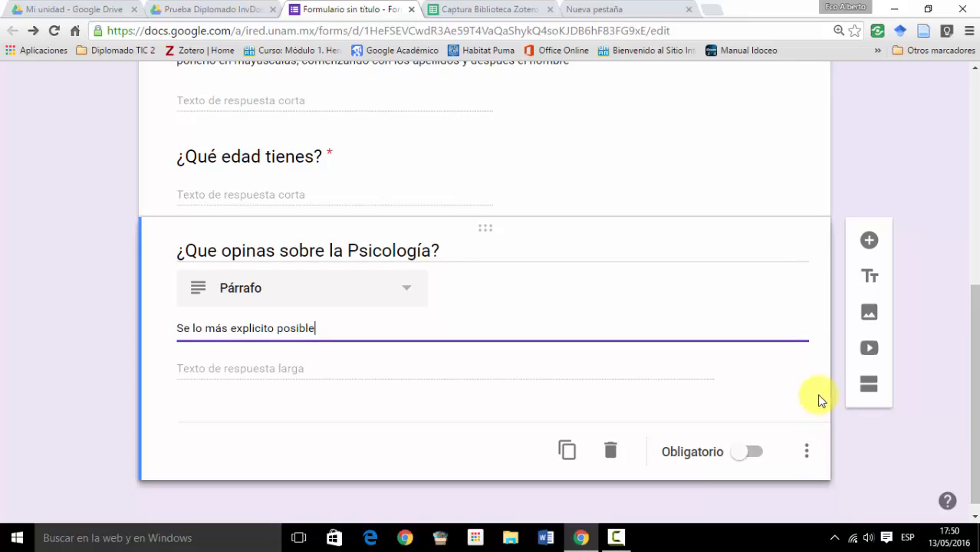
left_click(872, 246)
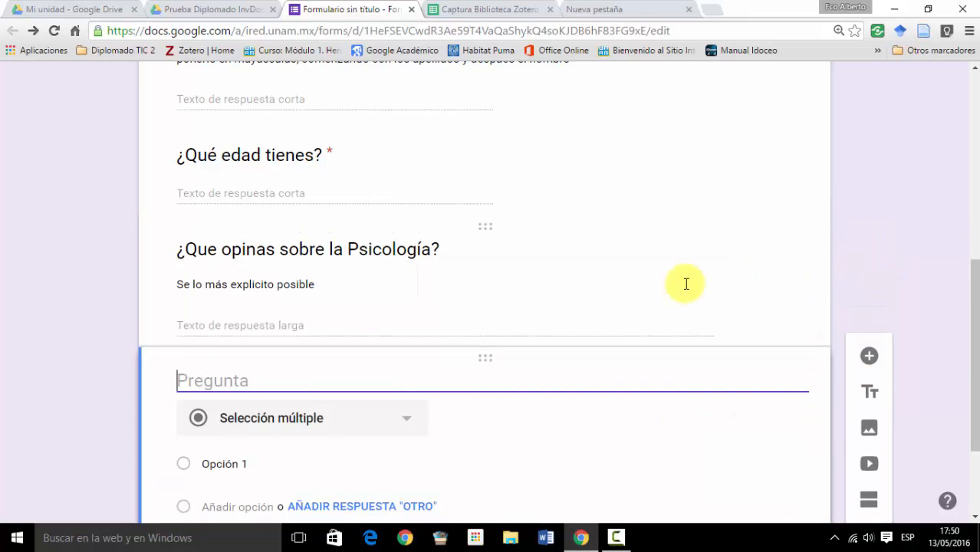
left_click(405, 423)
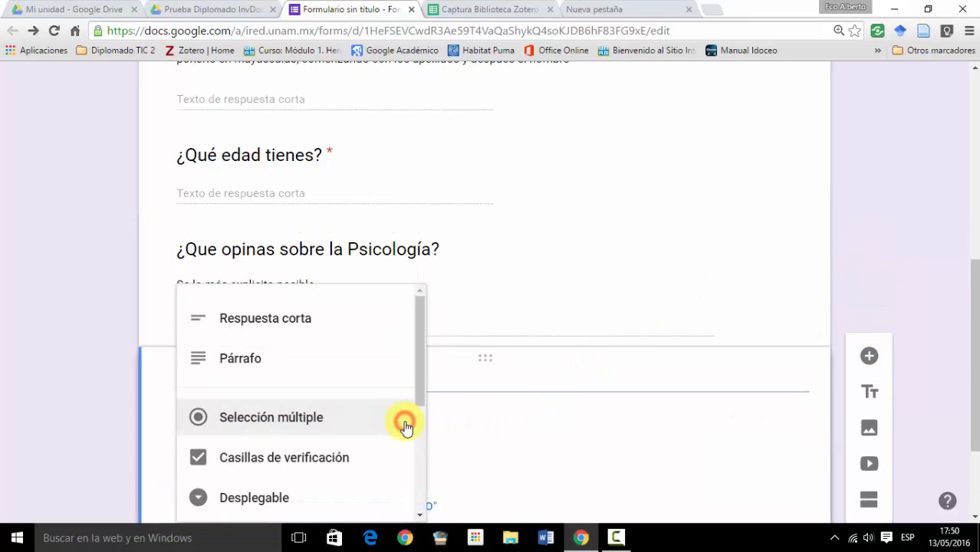
left_click(366, 422)
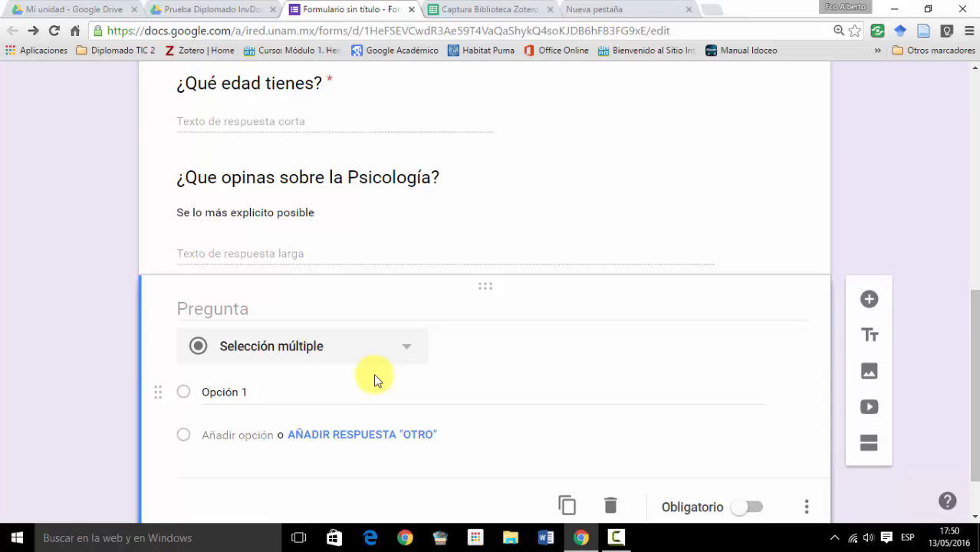
left_click(223, 309)
type("¿Cu")
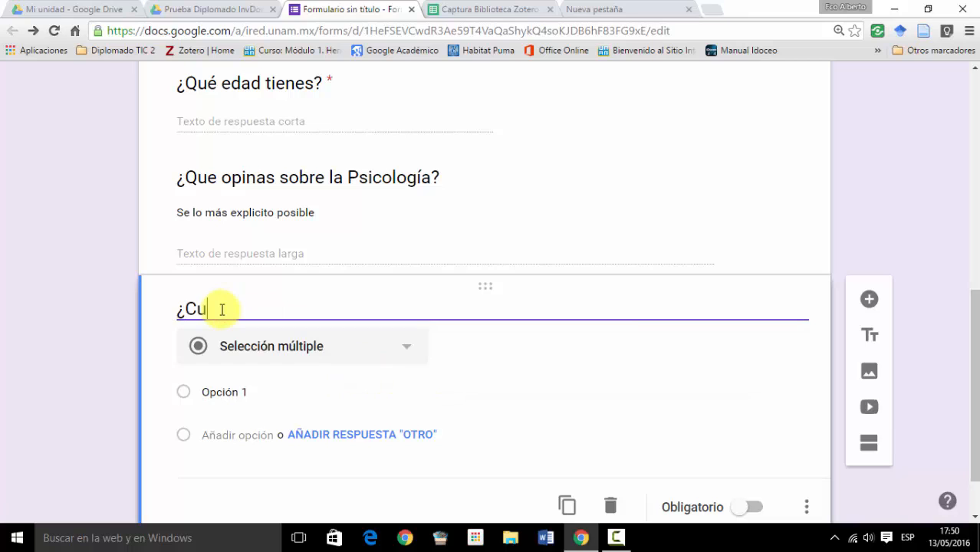
type("ales el objeto de estudi")
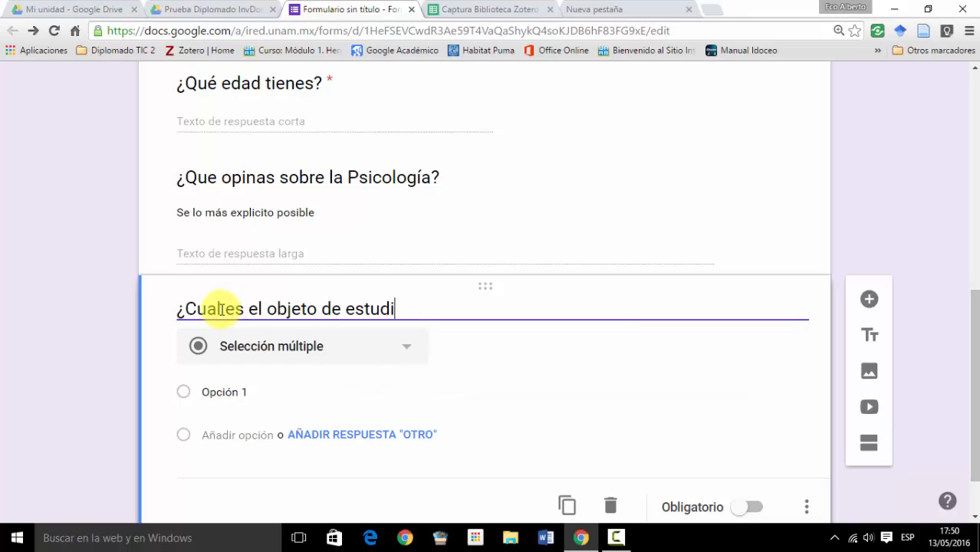
type("o de la Psicología?")
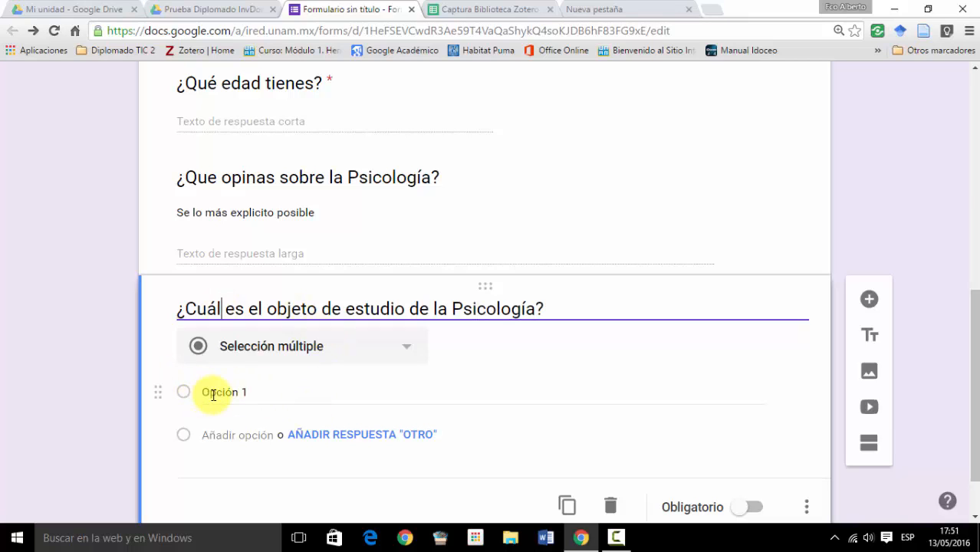
- Enter Conducta, Mente and Subjetividad as the answer options of the object-of-study question
left_click(213, 395)
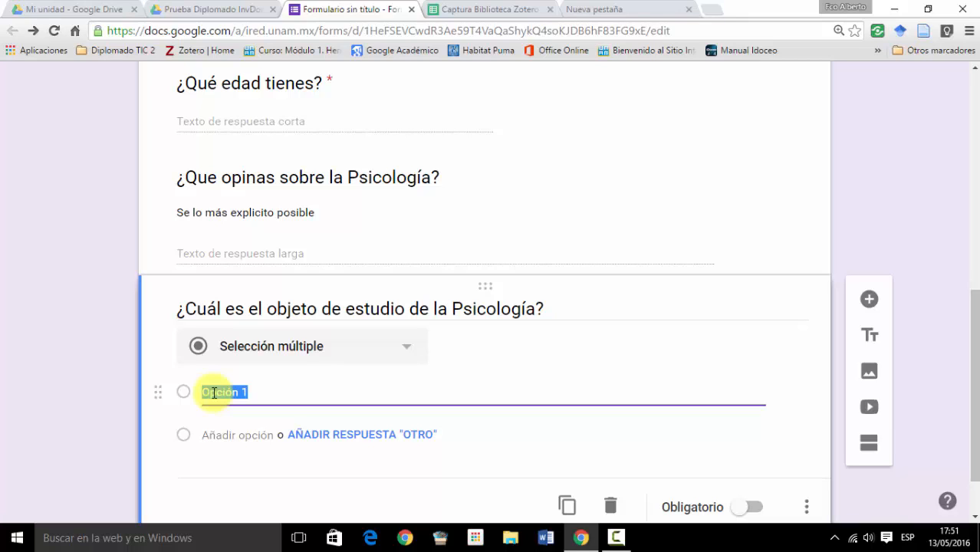
type("Conducta")
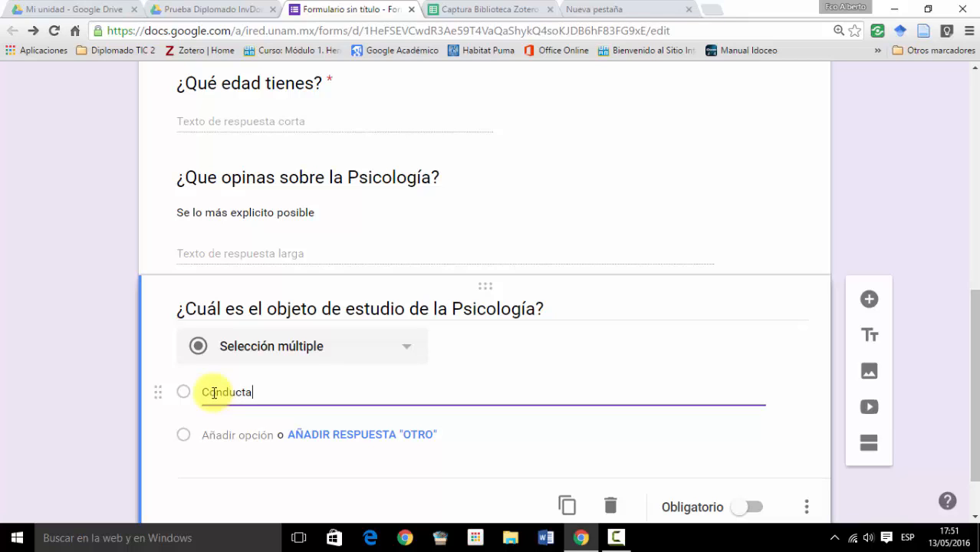
key("Return")
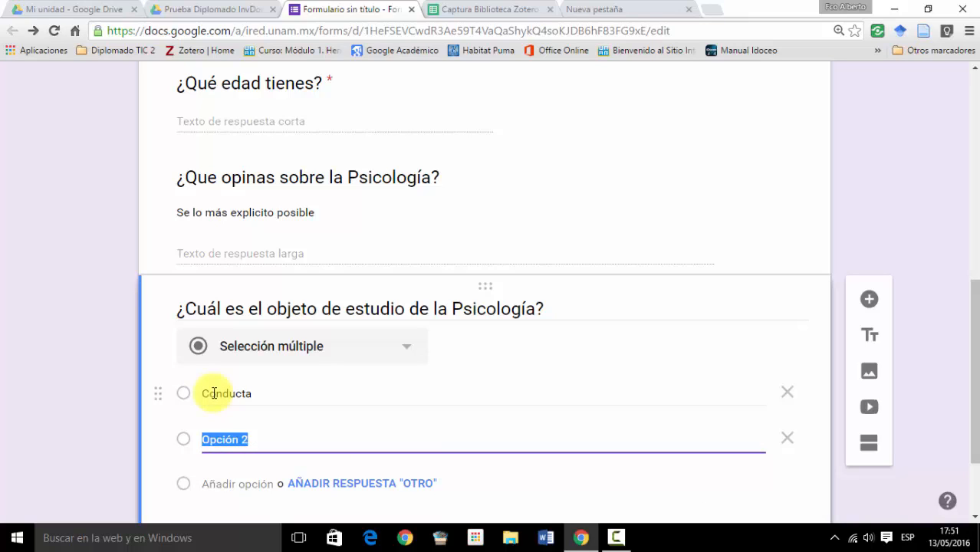
type("Mente")
key("Return")
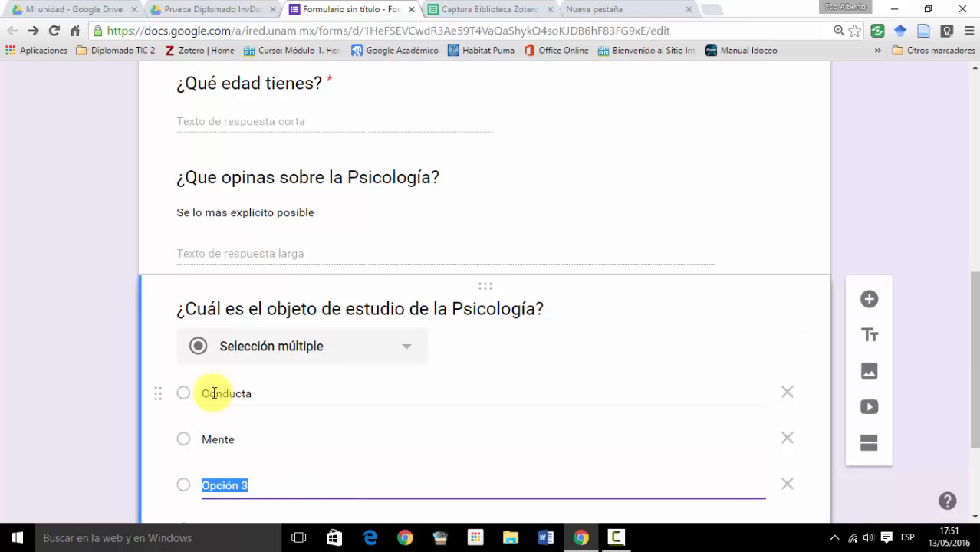
type("Subjetividad")
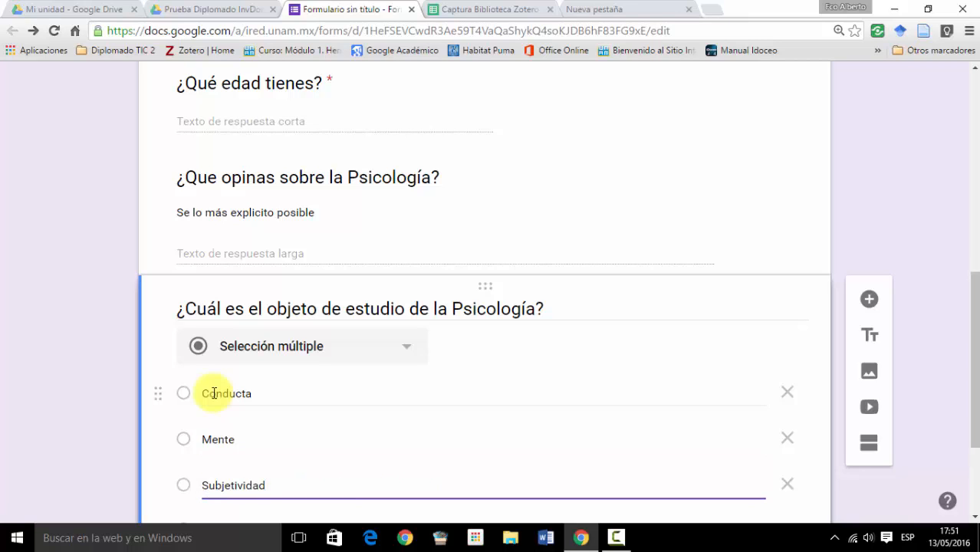
- Add an "Otro" answer to the object-of-study question and make the question required
scroll(426, 367, "down", 2)
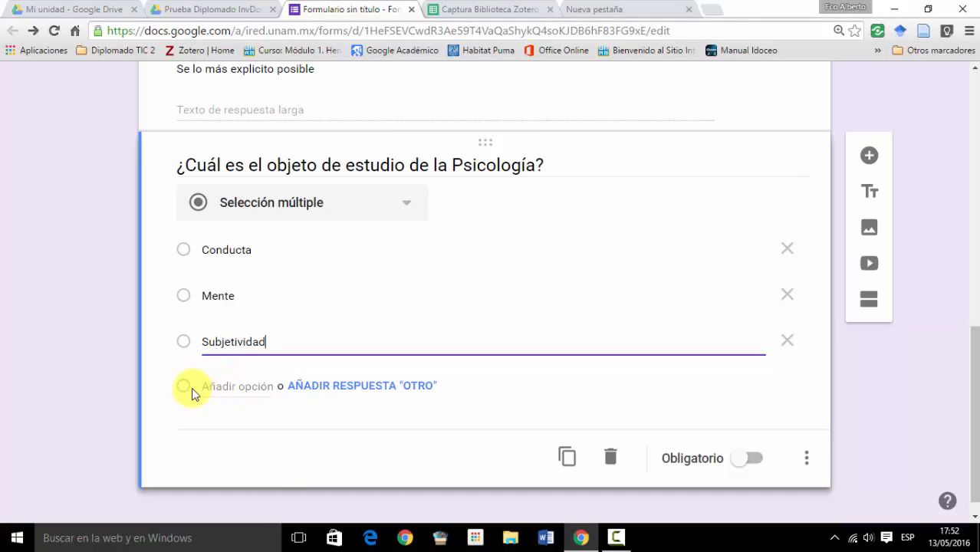
left_click(304, 385)
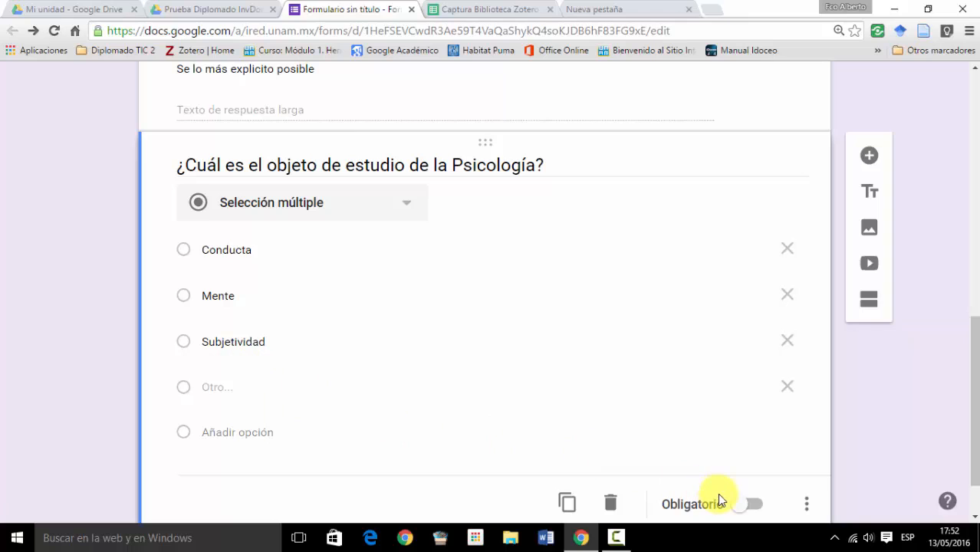
left_click(750, 507)
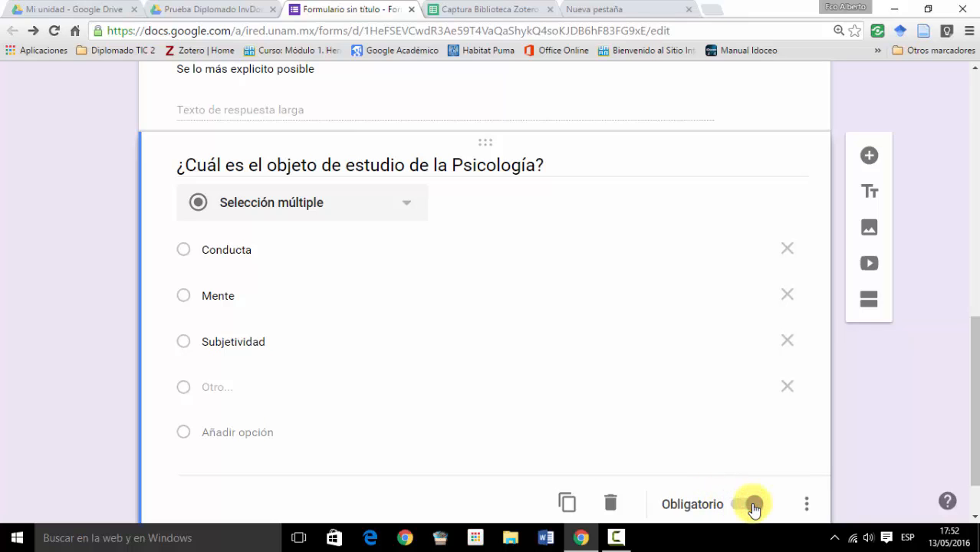
left_click(754, 506)
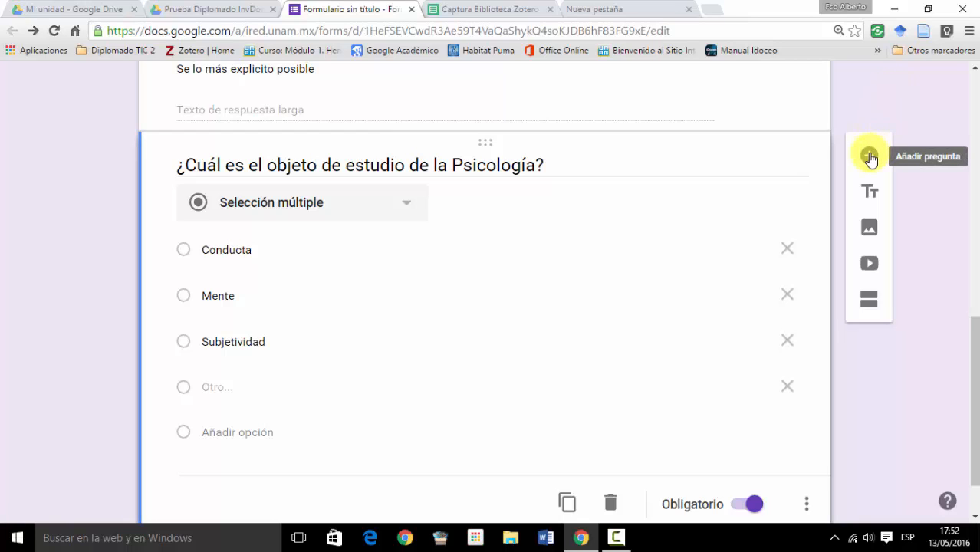
- Add a new question below the object-of-study question and set its answer type to Casillas de verificación
left_click(870, 158)
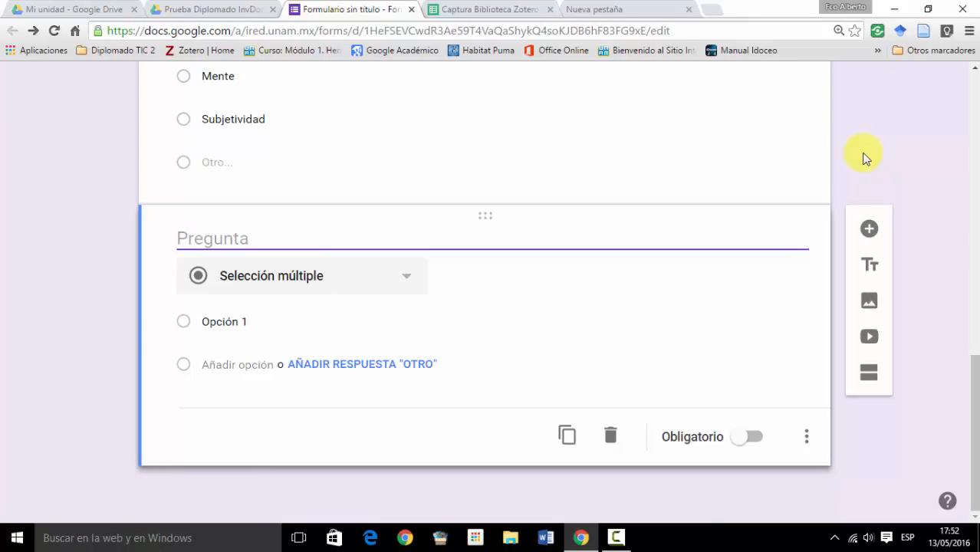
left_click(405, 280)
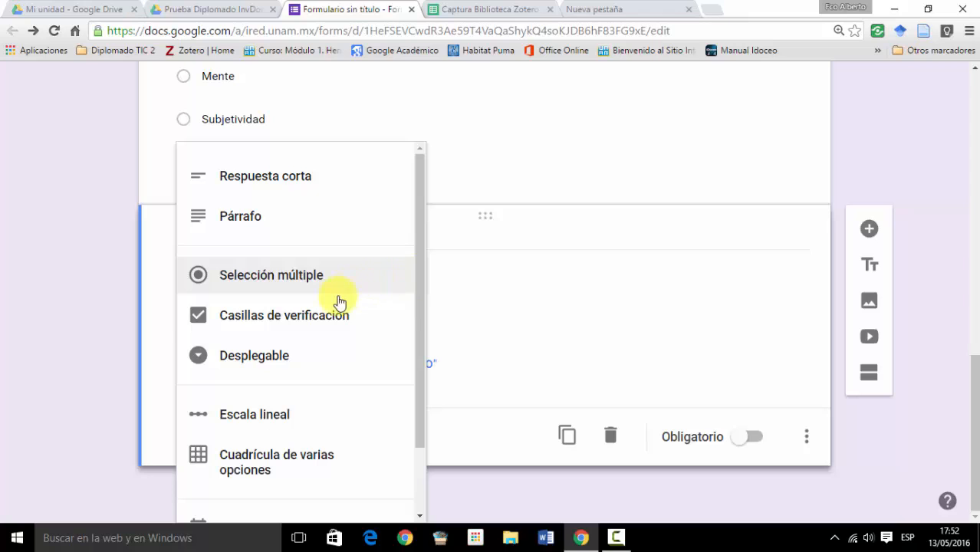
left_click(327, 320)
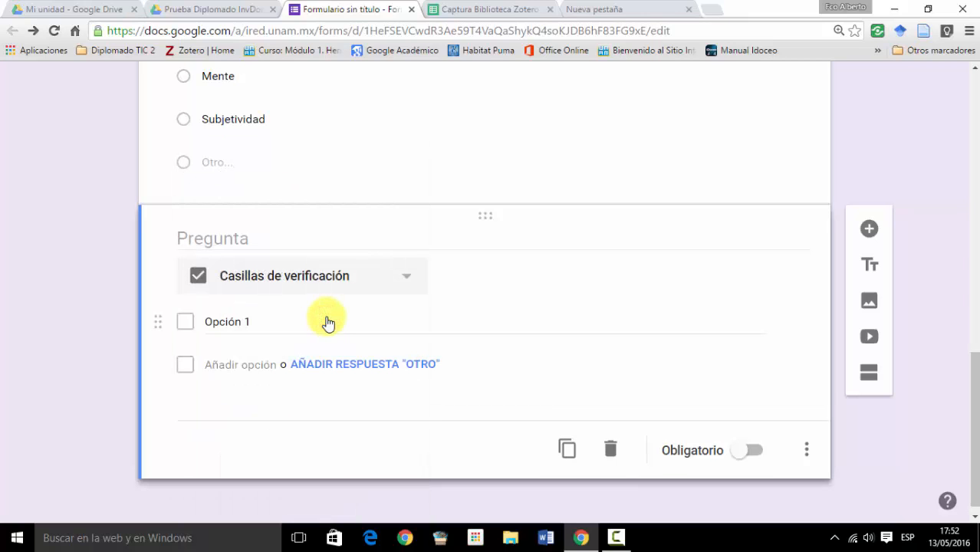
- Title the checkbox question "Señala los conceptos relacionados con el conductismo", without an opening question mark
left_click(243, 237)
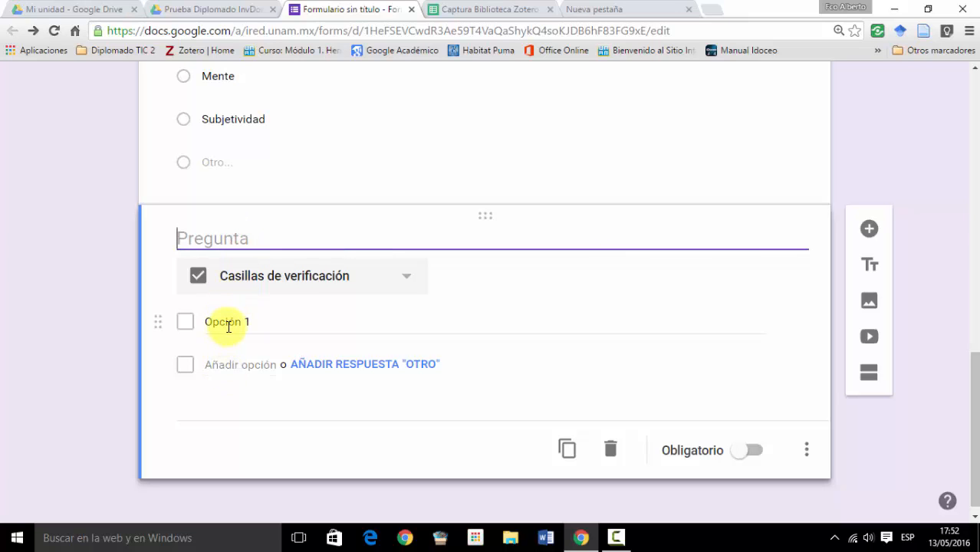
scroll(278, 250, "up", 1)
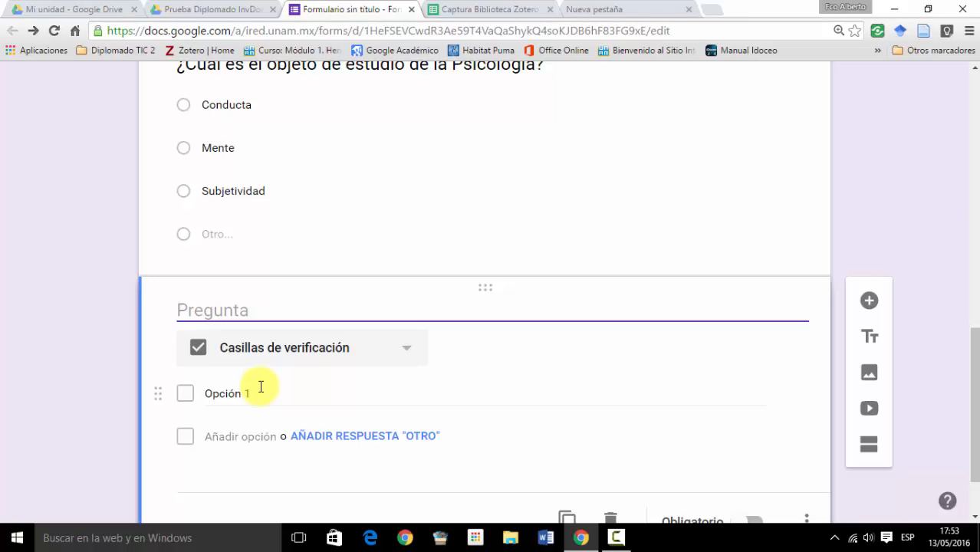
type("¿")
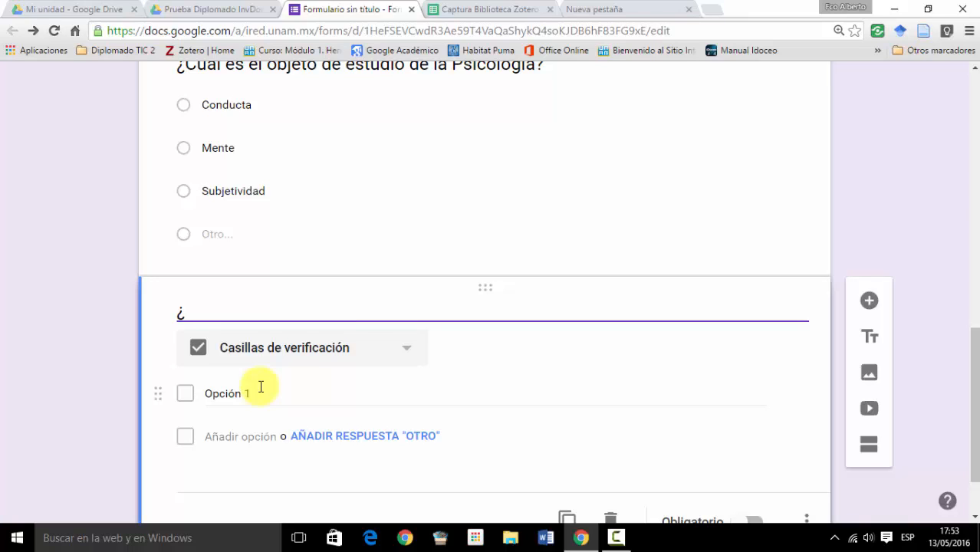
type("Señala ")
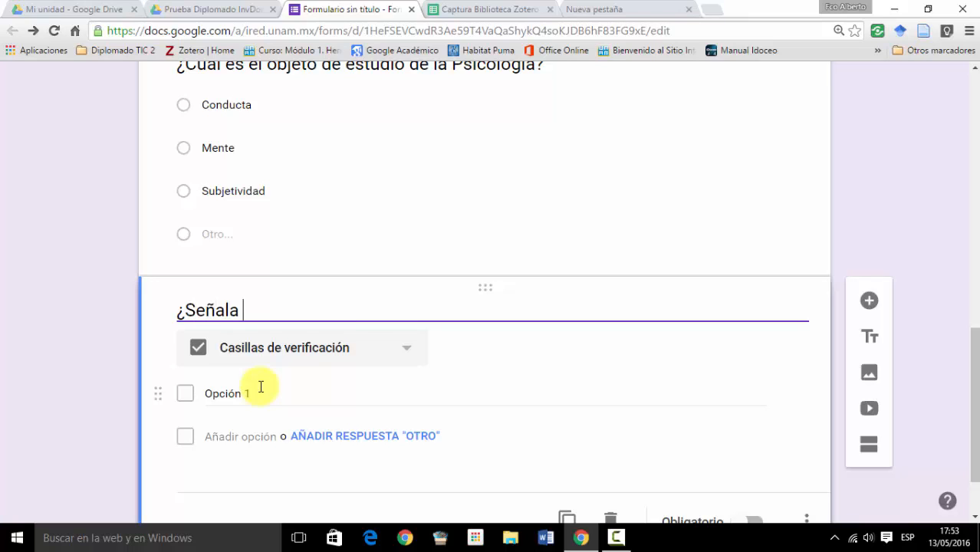
type("los conceptos ")
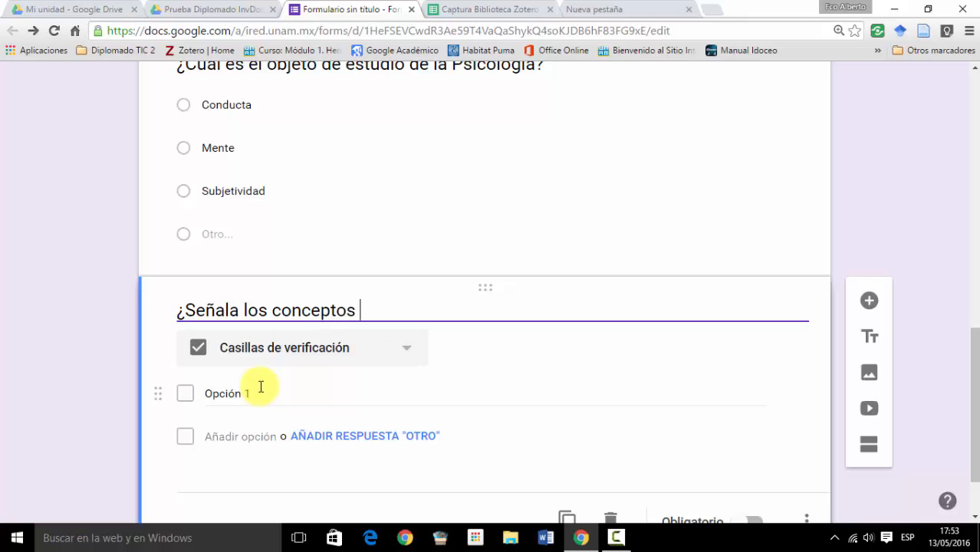
type("relacionado")
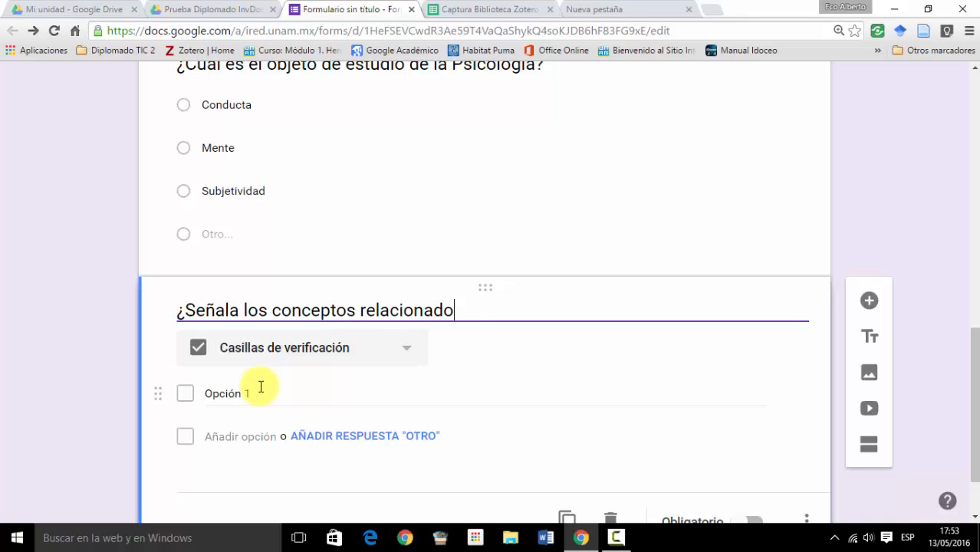
type("s con el ")
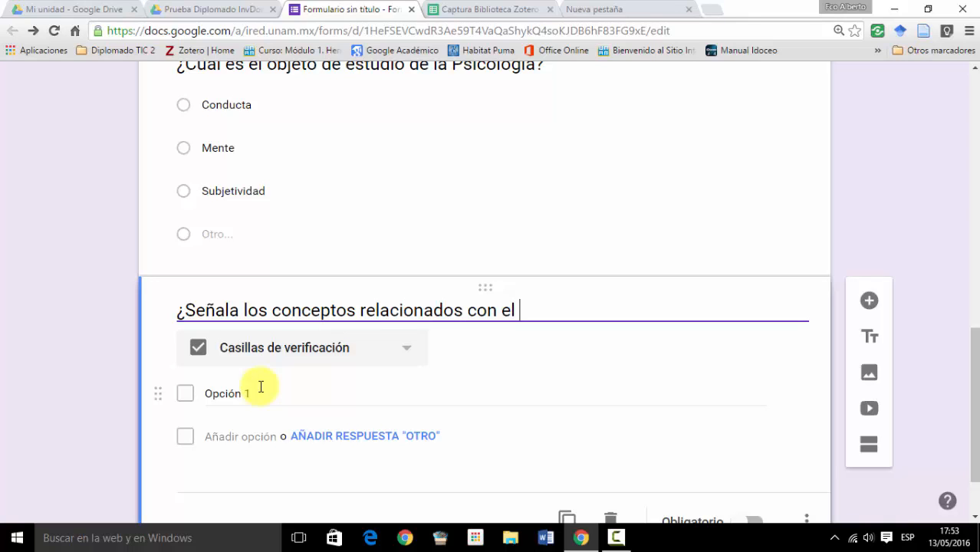
type("conductism")
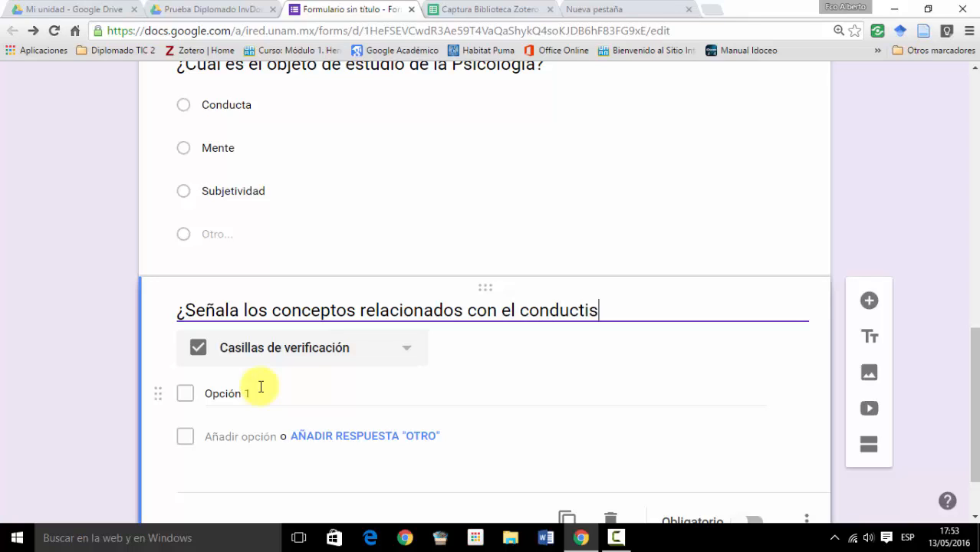
type("o")
left_click(187, 311)
key("BackSpace")
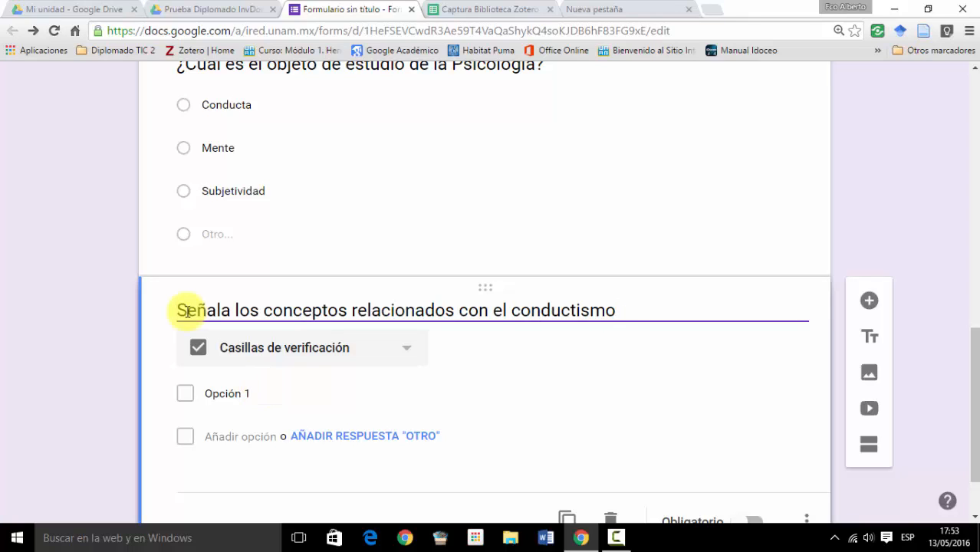
- Enter Subjetividad, Estímulo, Mente and Respuesta as the answer options of the conductismo checkbox question
left_click(228, 395)
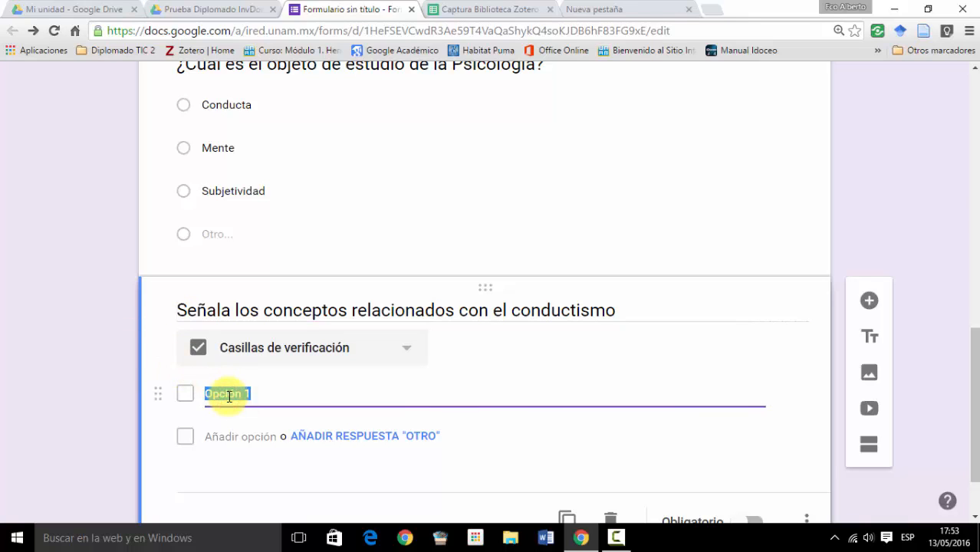
type("Subjetividad")
key("Return")
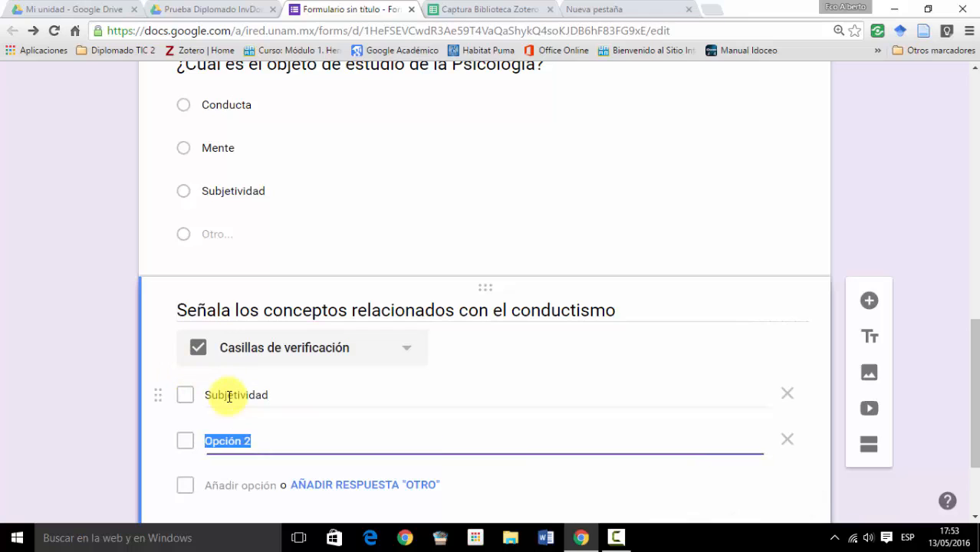
type("Estímulo")
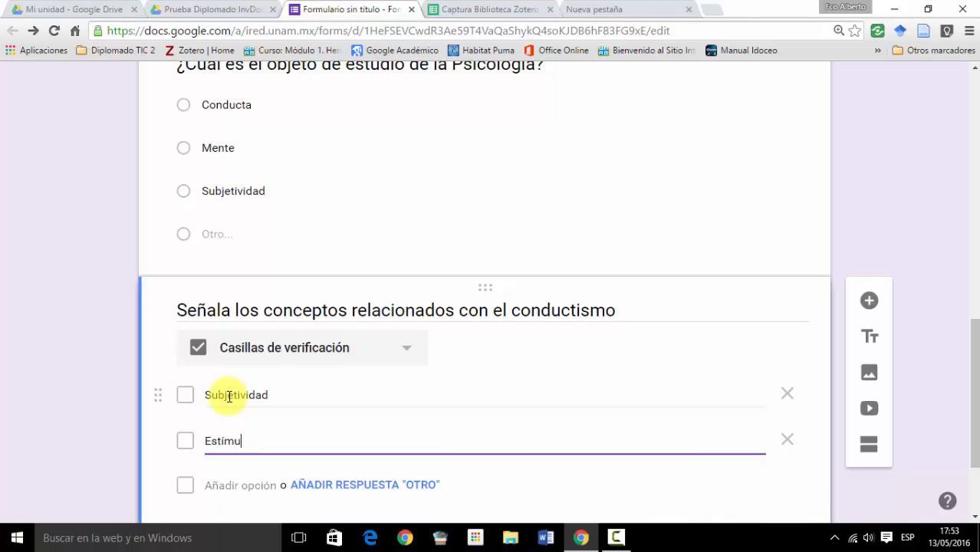
key("Return")
type("Mente")
key("Return")
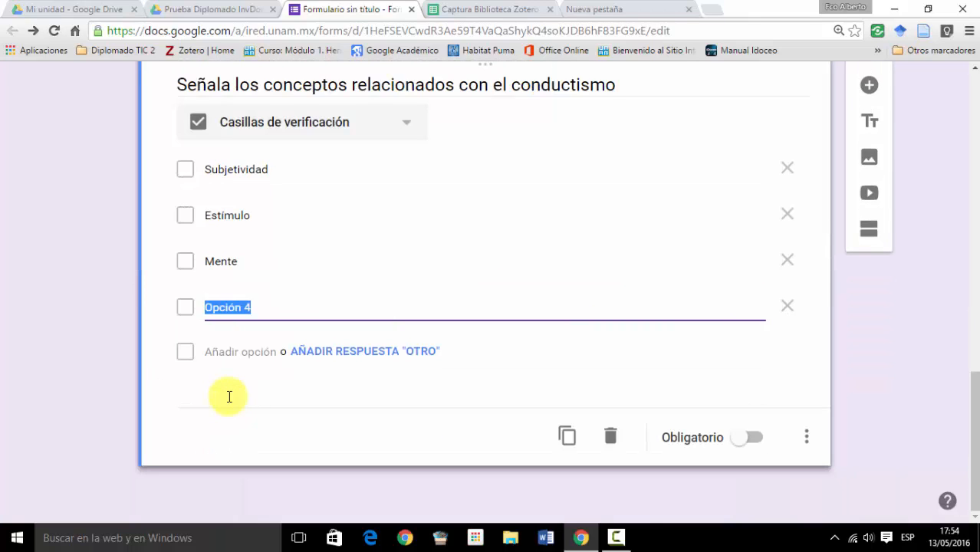
type("Respuesta")
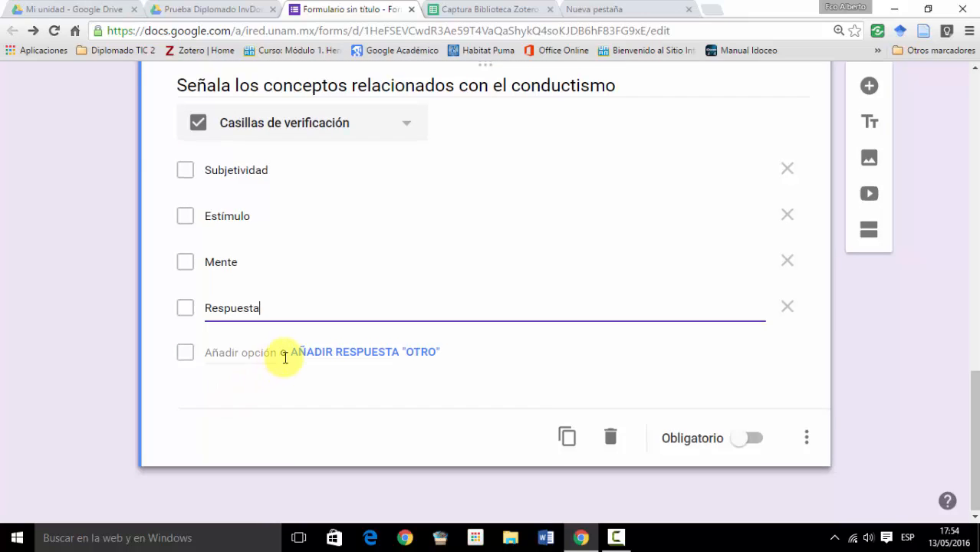
- Add a new question below the checkbox question and set its answer type to Desplegable
scroll(283, 357, "up", 1)
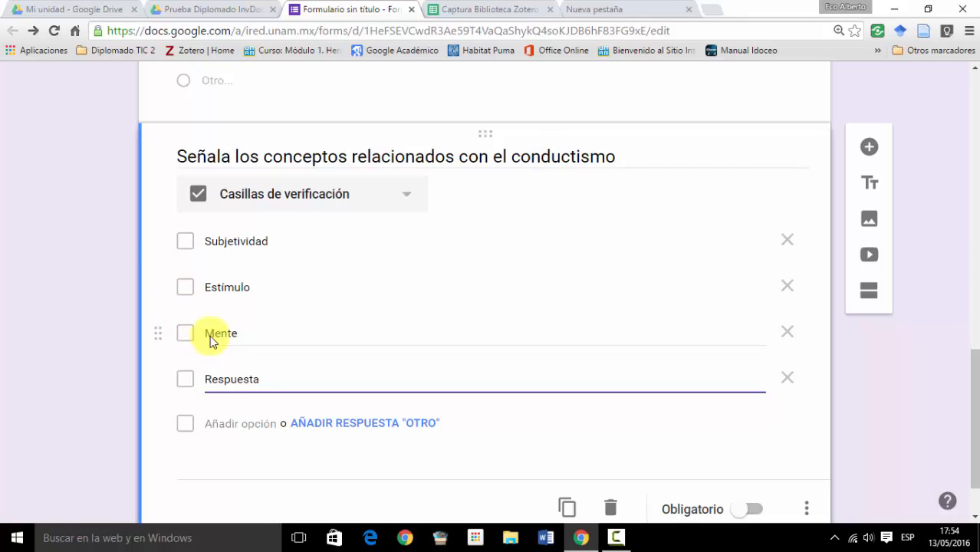
scroll(328, 285, "up", 2)
scroll(328, 286, "up", 1)
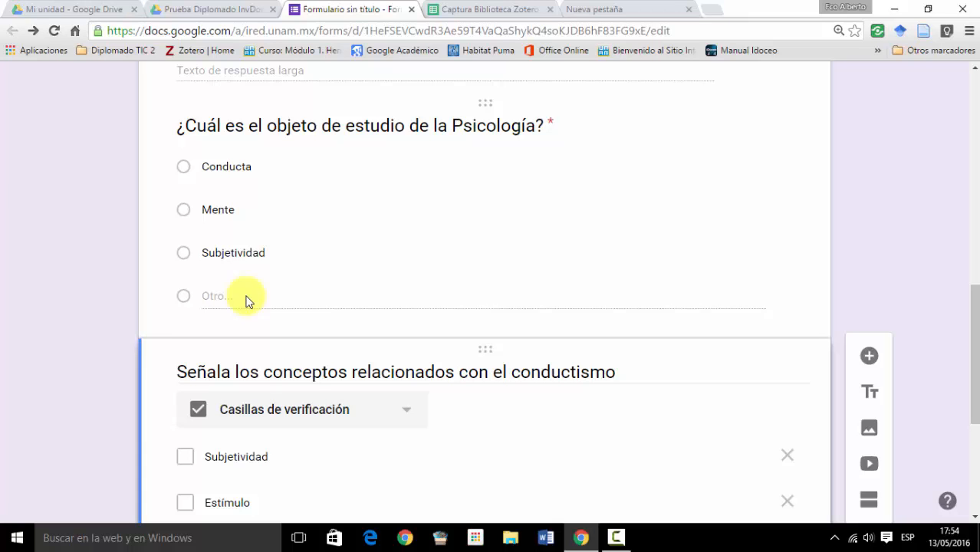
scroll(389, 405, "down", 4)
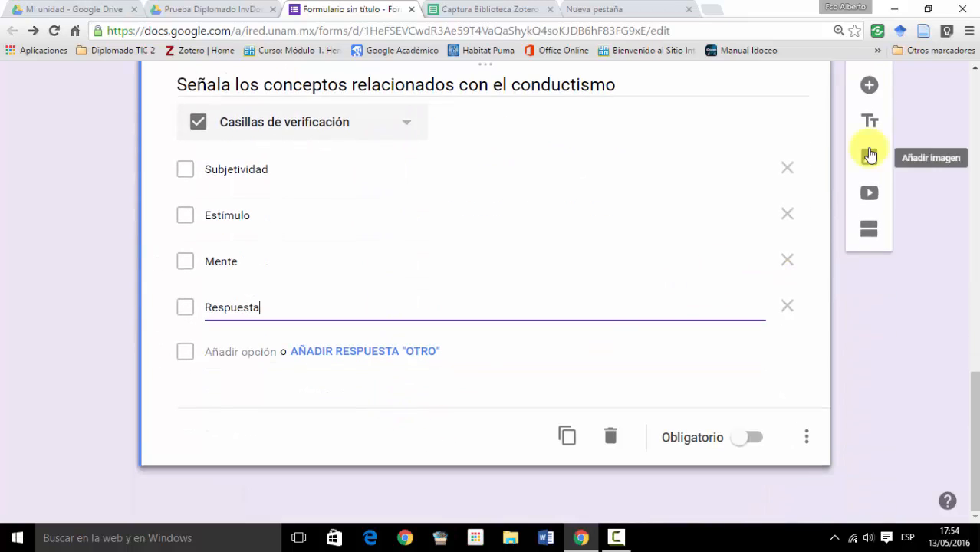
left_click(870, 85)
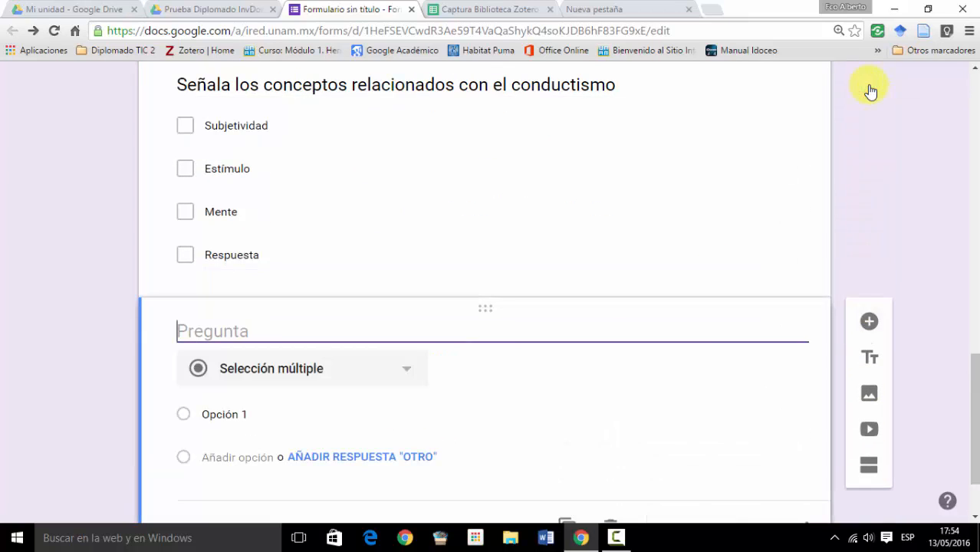
left_click(410, 372)
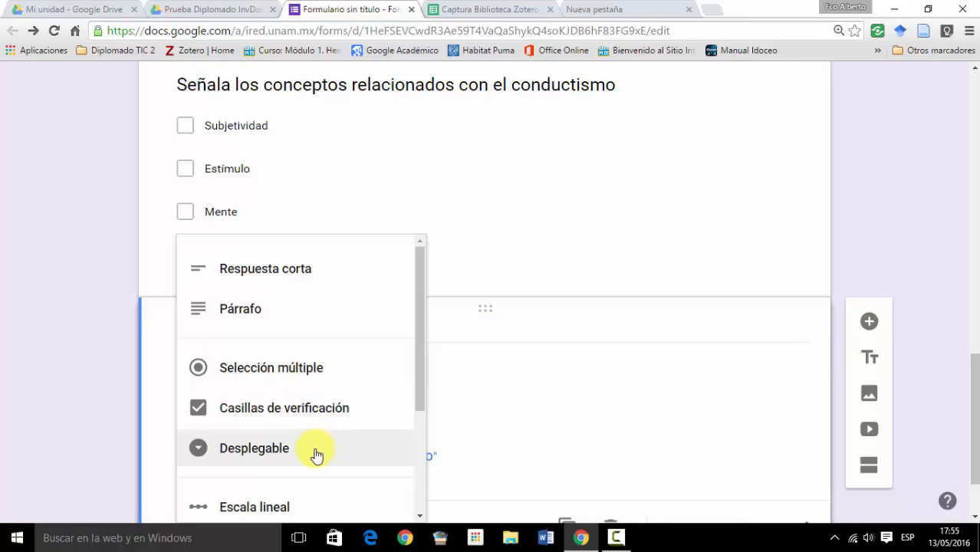
left_click(317, 456)
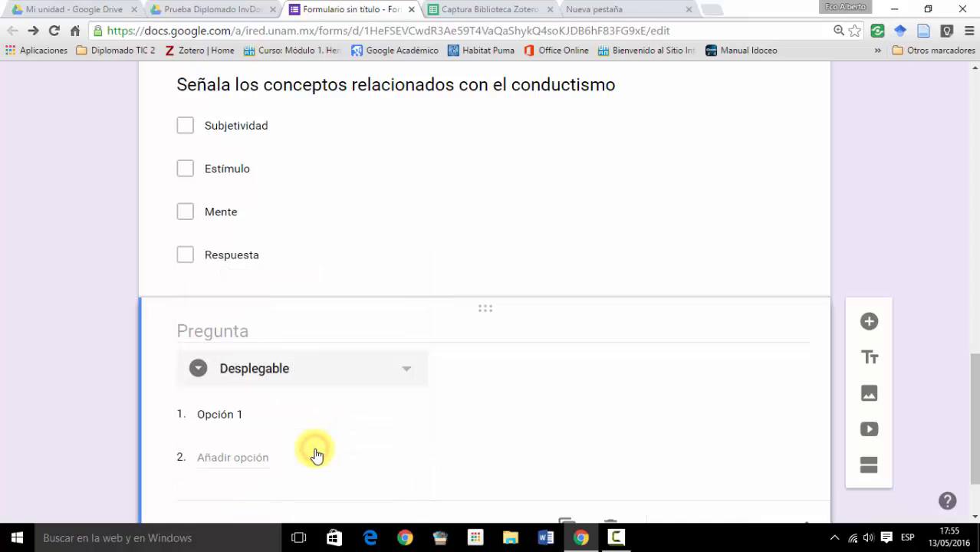
- Title the dropdown question "Autor representativo del conductismo"
left_click(260, 333)
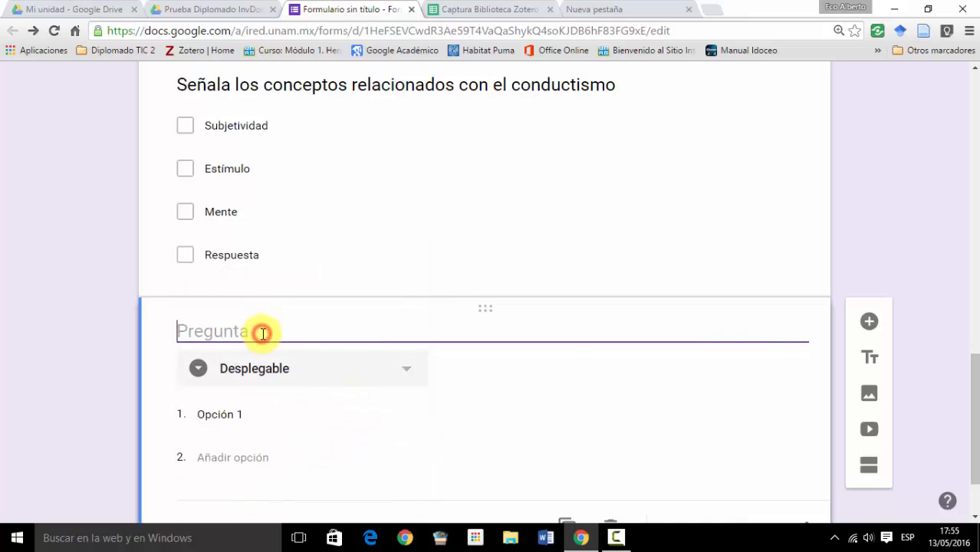
type("Autor represen")
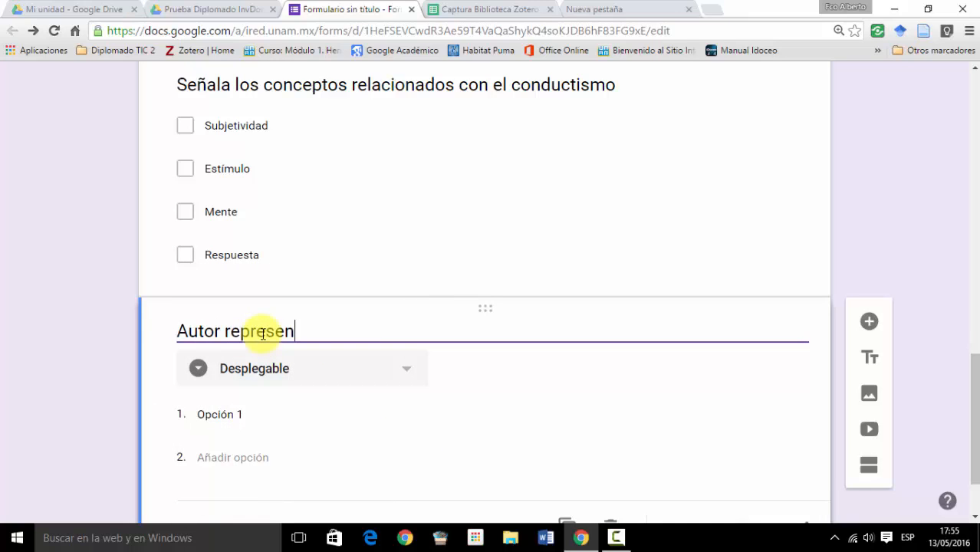
type("tativo del conductismo")
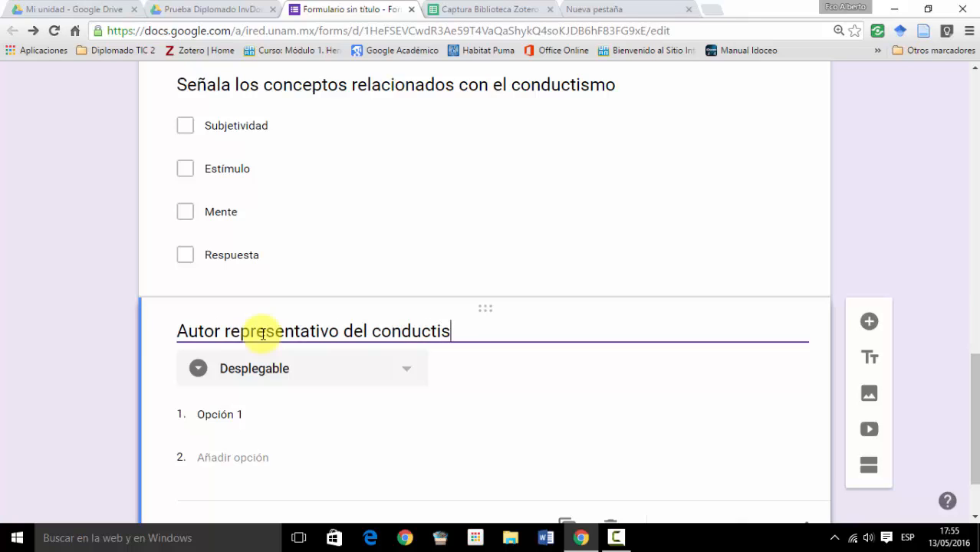
- Enter Wallon, Piaget and Skinner as the answer options of the dropdown question
left_click(253, 406)
type("Wallon")
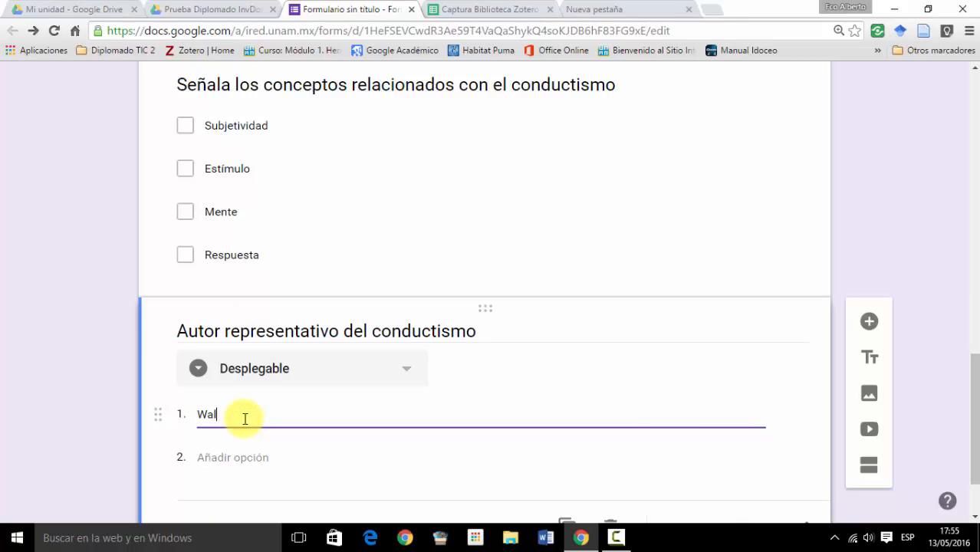
key("Return")
type("Piaget")
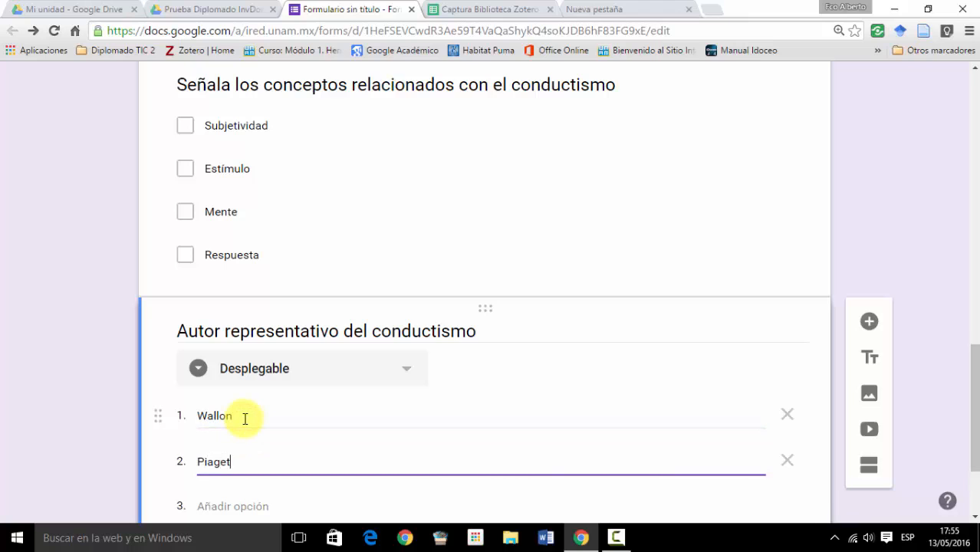
key("Return")
type("Skinner")
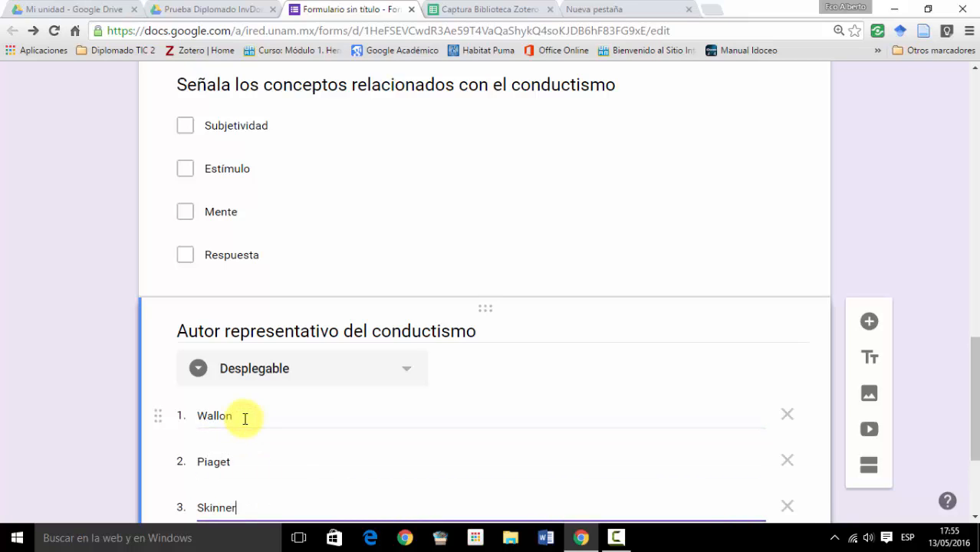
- Add a new question below the dropdown question and set its answer type to Escala lineal
scroll(256, 367, "down", 2)
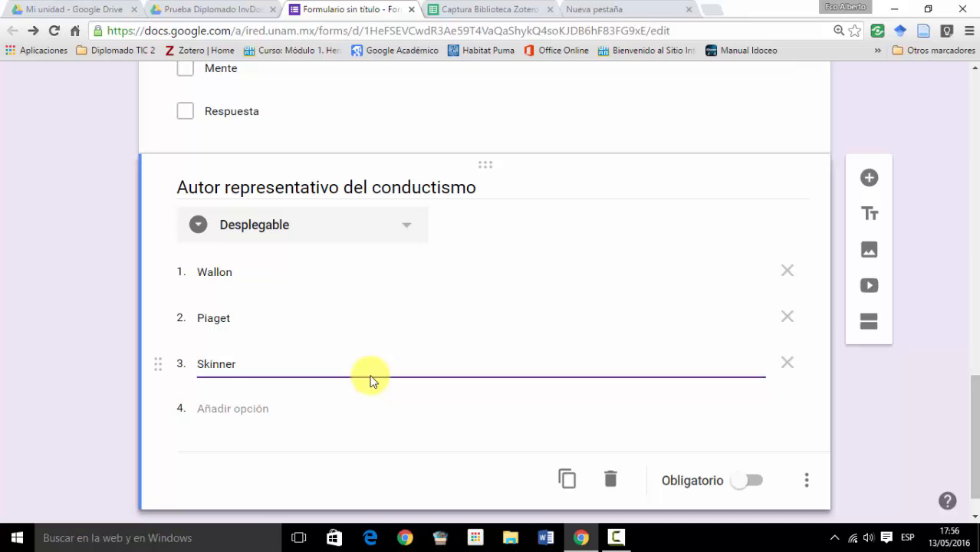
left_click(871, 182)
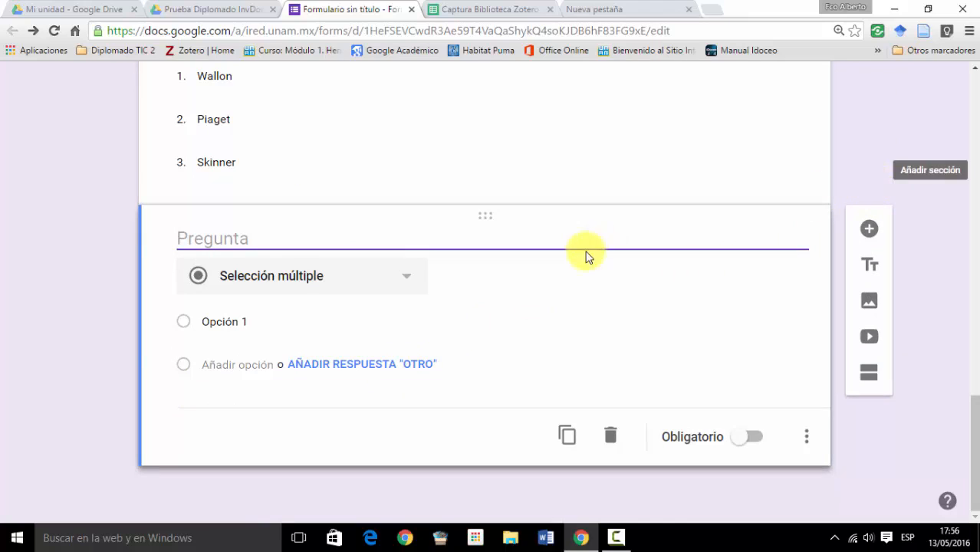
left_click(406, 275)
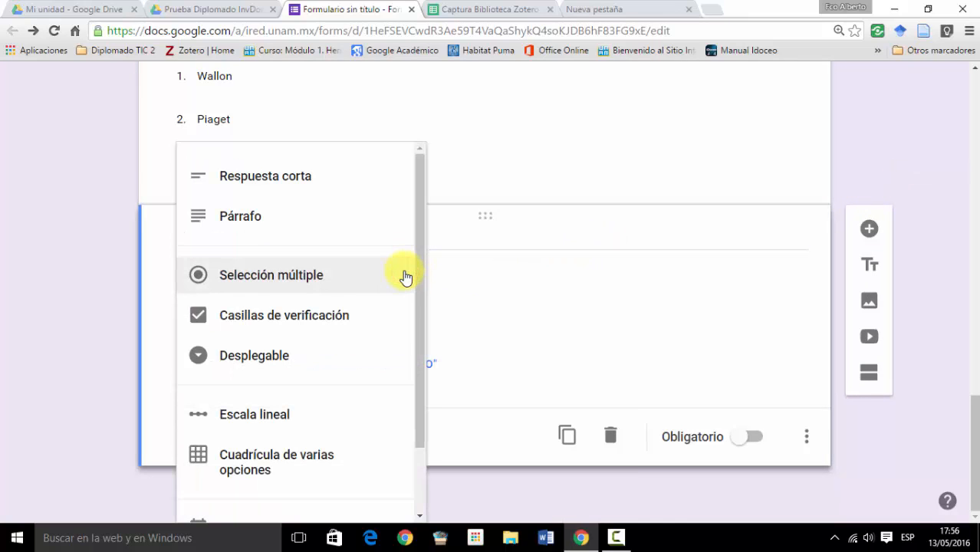
left_click(325, 415)
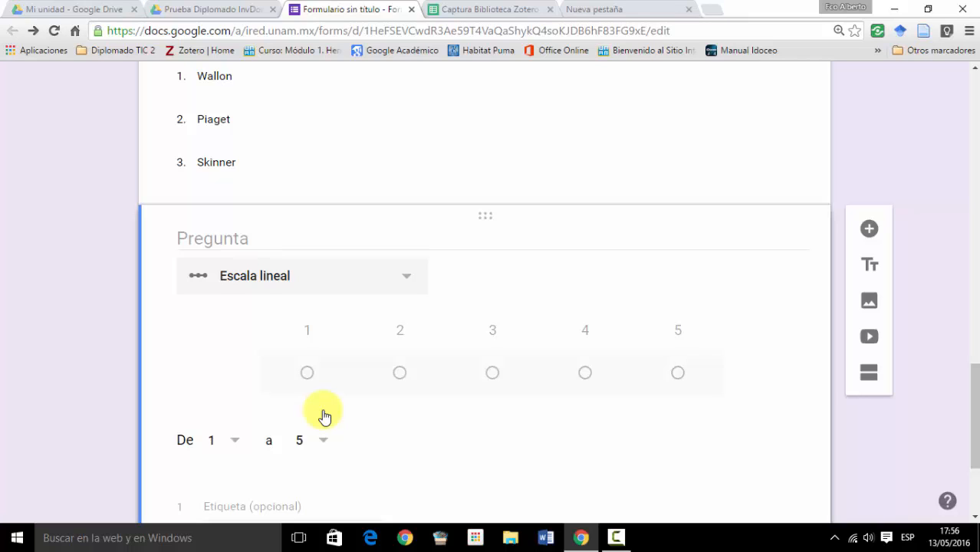
- Title the linear-scale question "¿Qué opinión tienes sobre el conductismo?"
left_click(230, 238)
type("¿")
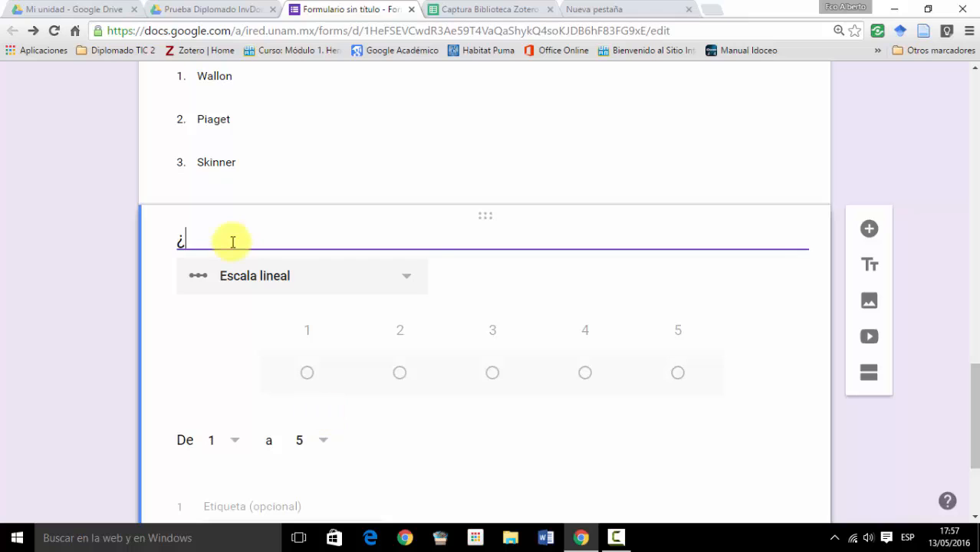
type("Qué opini")
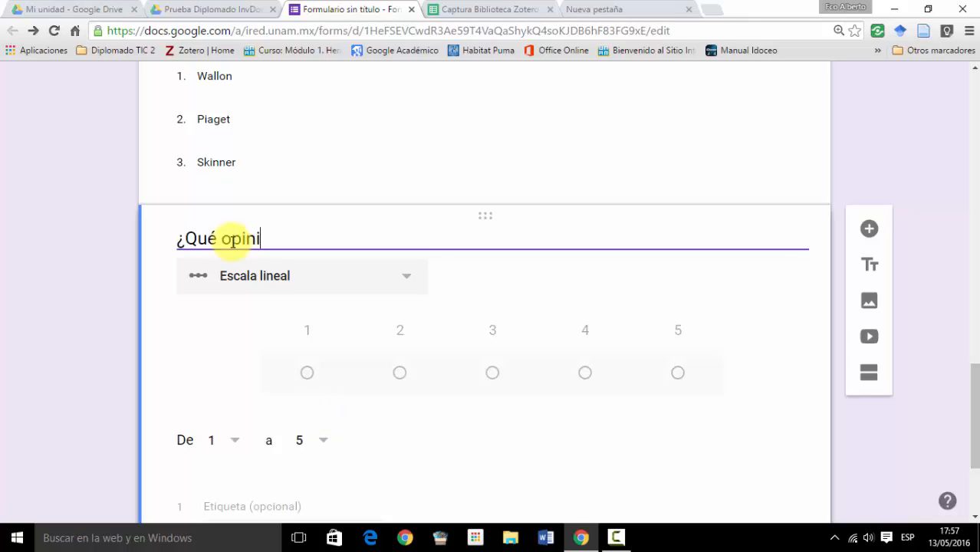
type("ón tienes sobre")
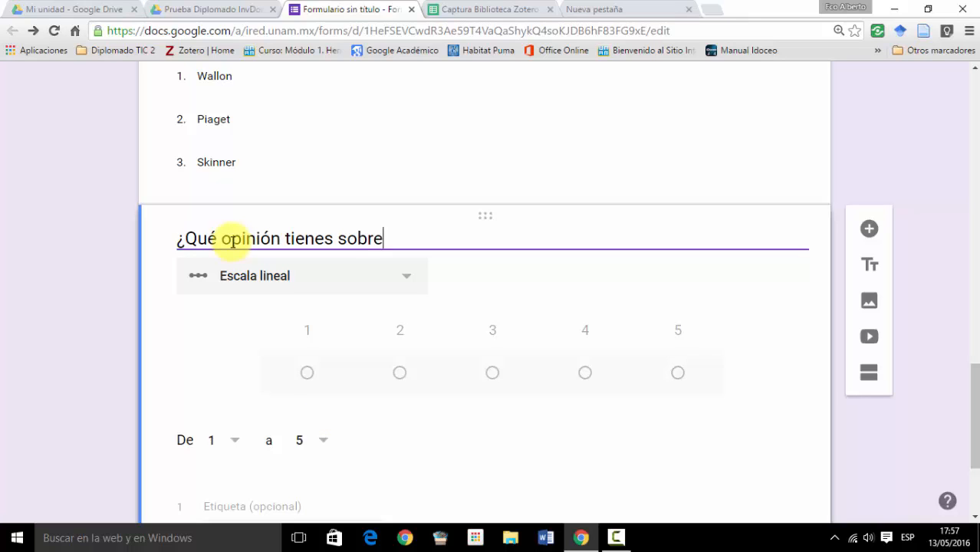
type(" el conductismo?")
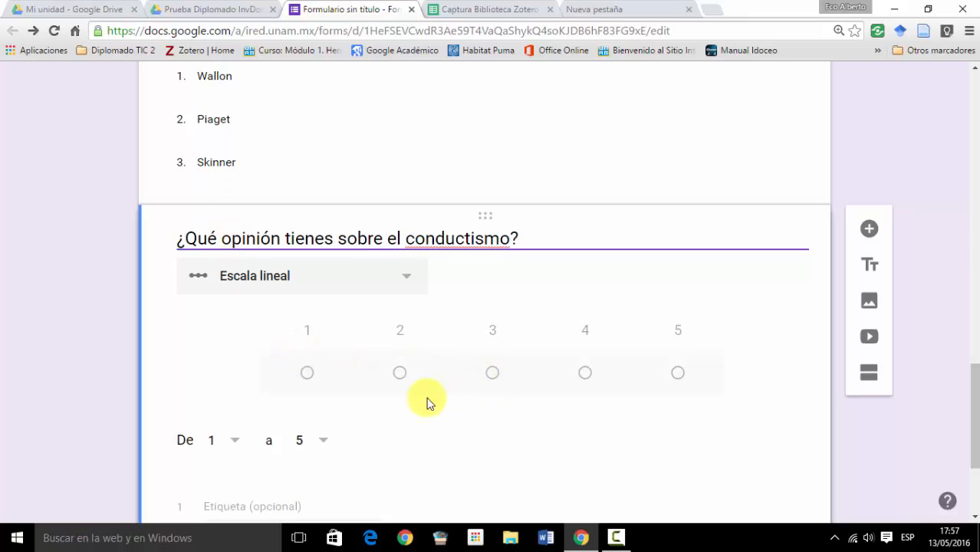
- Set the upper limit of the linear scale to 5
left_click(323, 441)
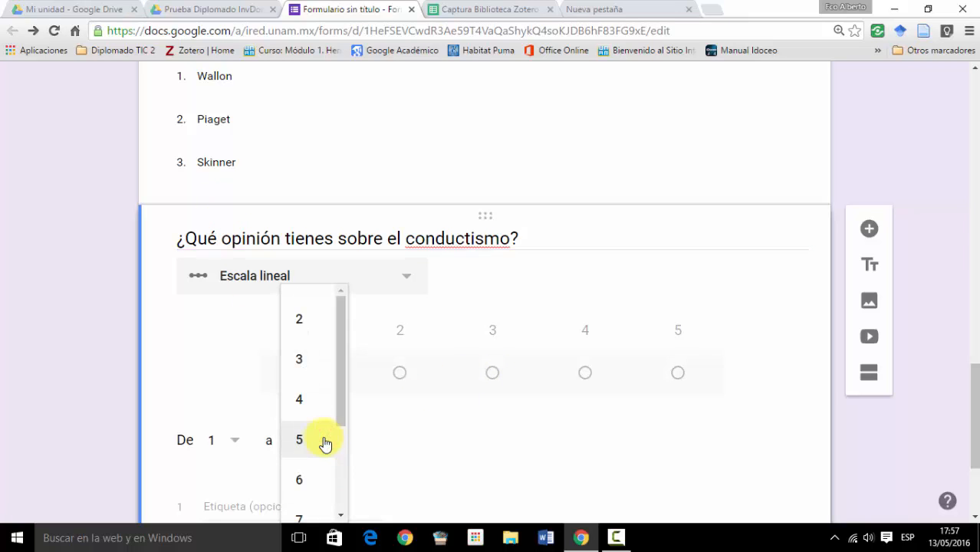
left_click_drag(337, 407, 346, 433)
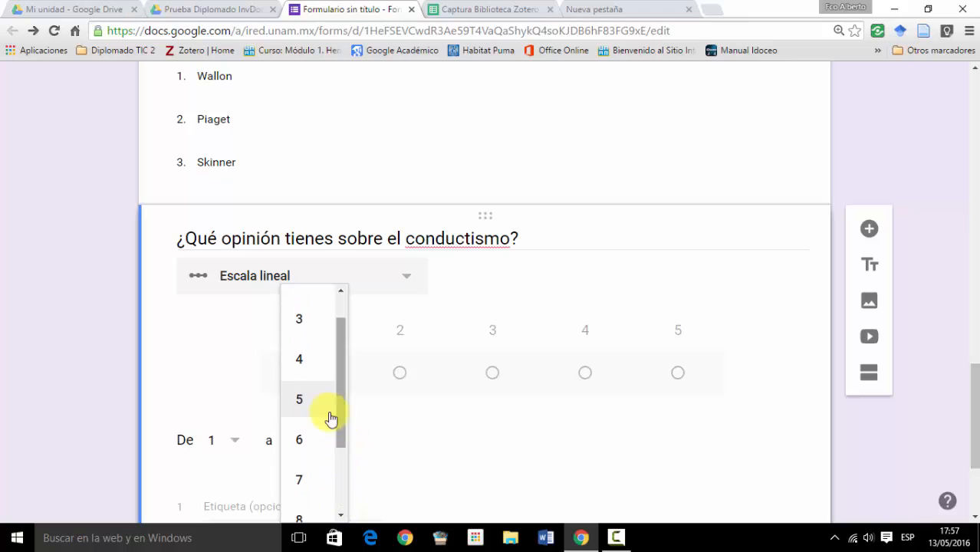
left_click(302, 402)
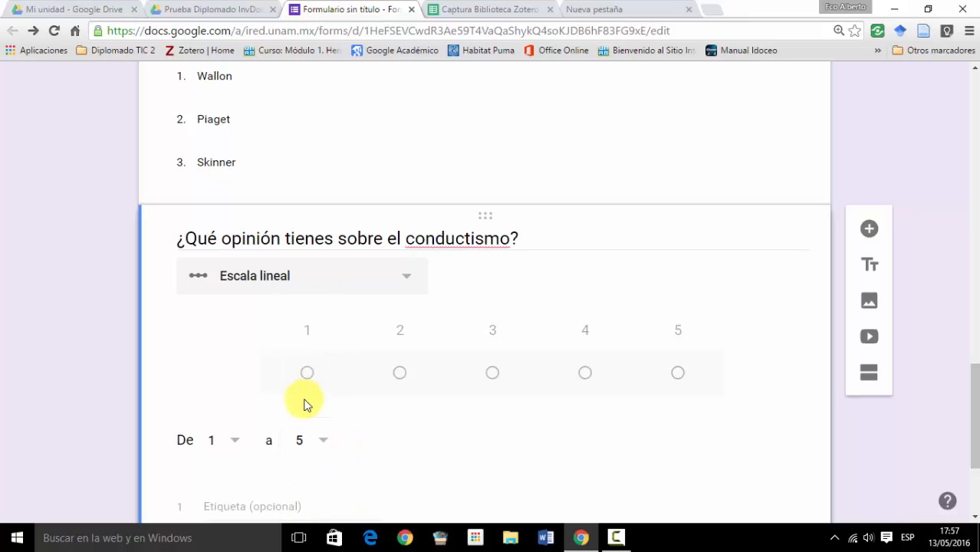
- Label scale value 1 as "Muy de acuerdo" and scale value 5 as "Muy en desacuerdo"
scroll(343, 404, "down", 1)
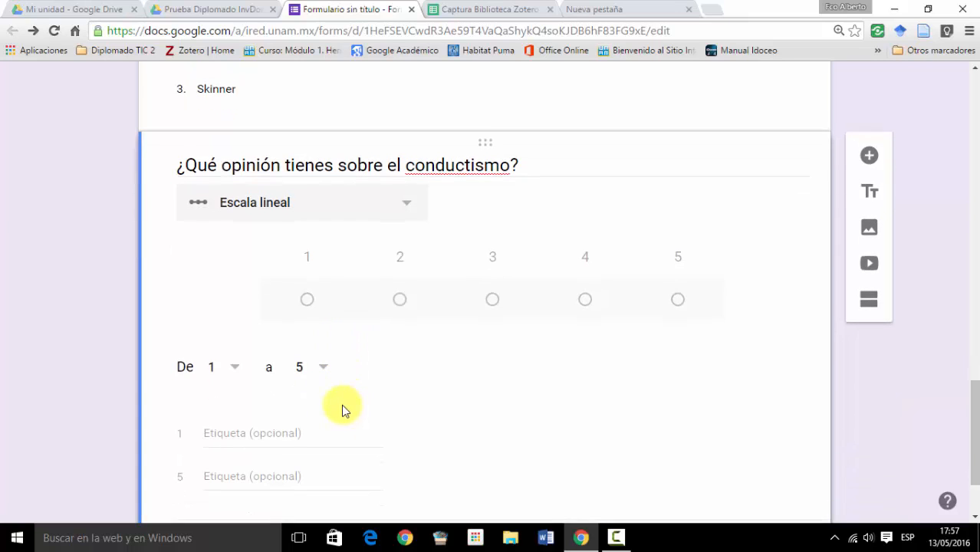
scroll(343, 405, "down", 1)
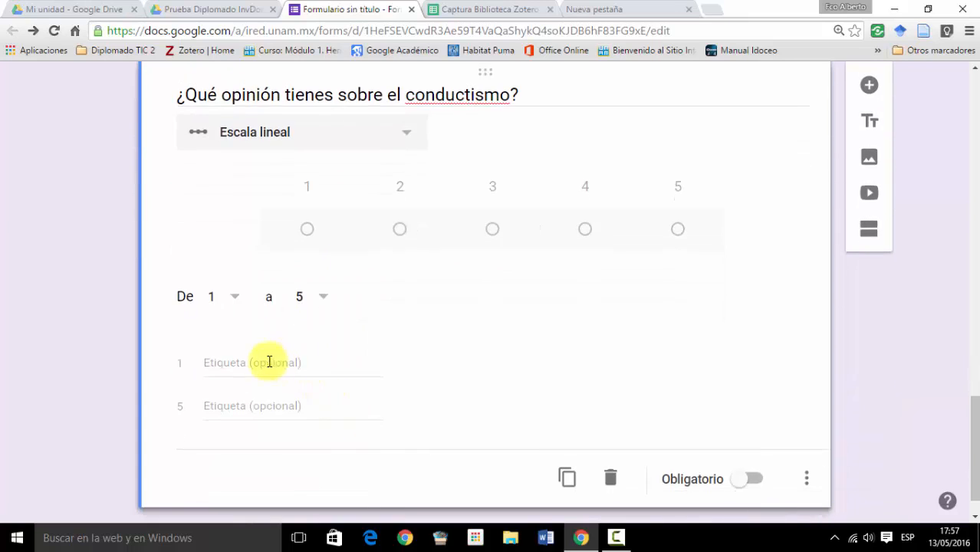
left_click(219, 362)
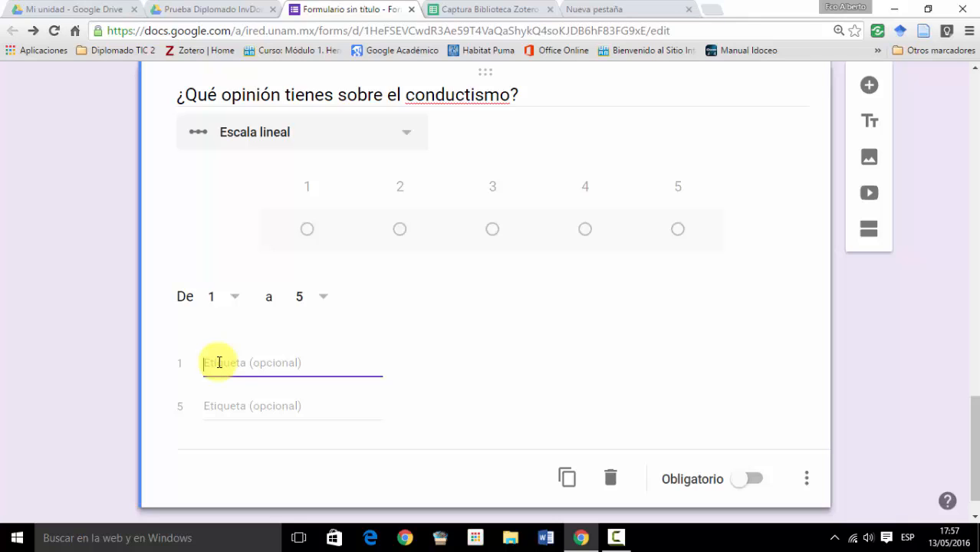
type("Muy de acuerdo")
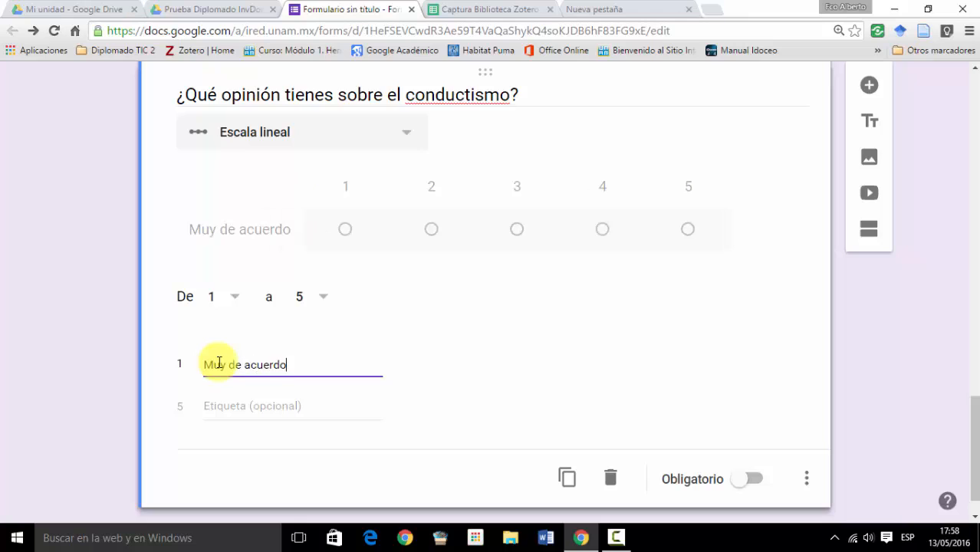
left_click(233, 406)
type("Muy en ")
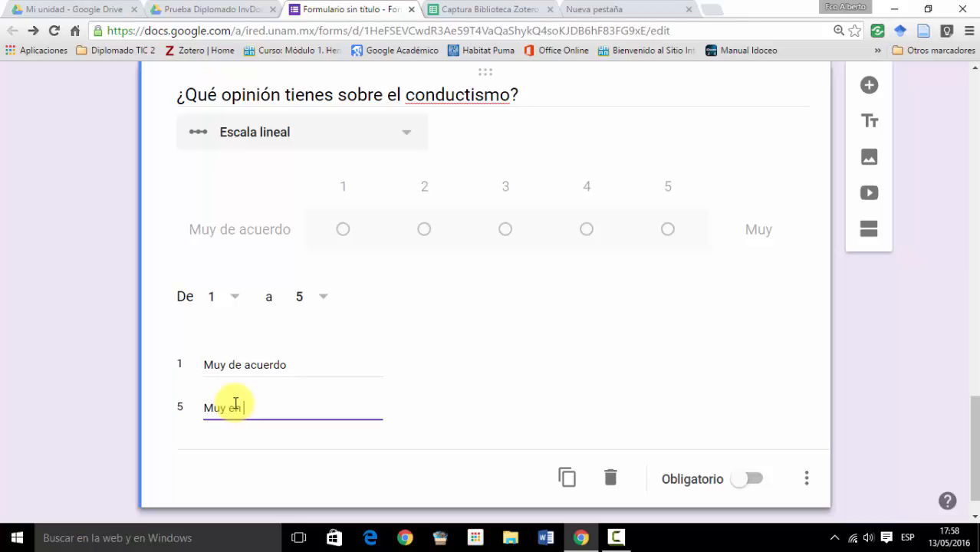
type("desacuerdo")
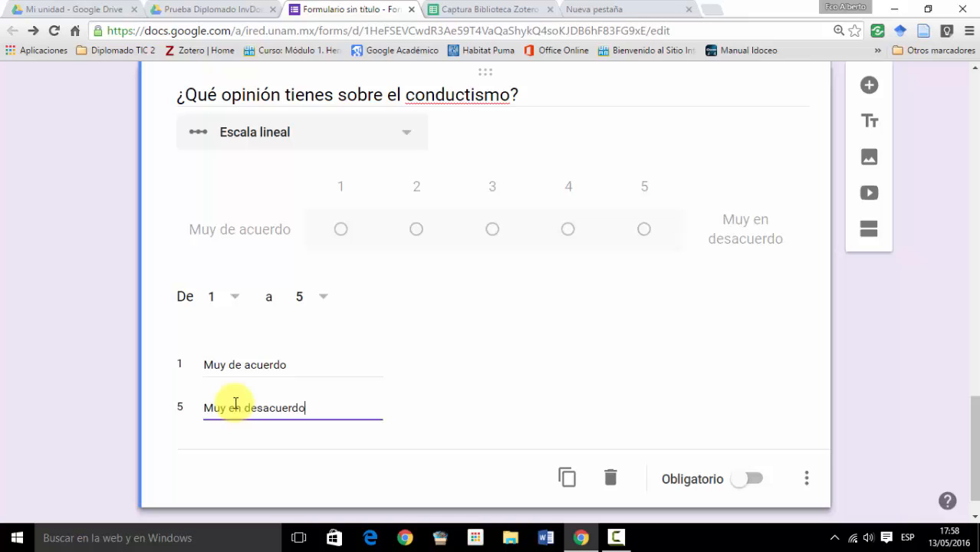
- Add the description "2 de acuerdo, 3 indiferente y 4 en desacuerdo" to the linear-scale question and make the question mandatory
left_click(807, 482)
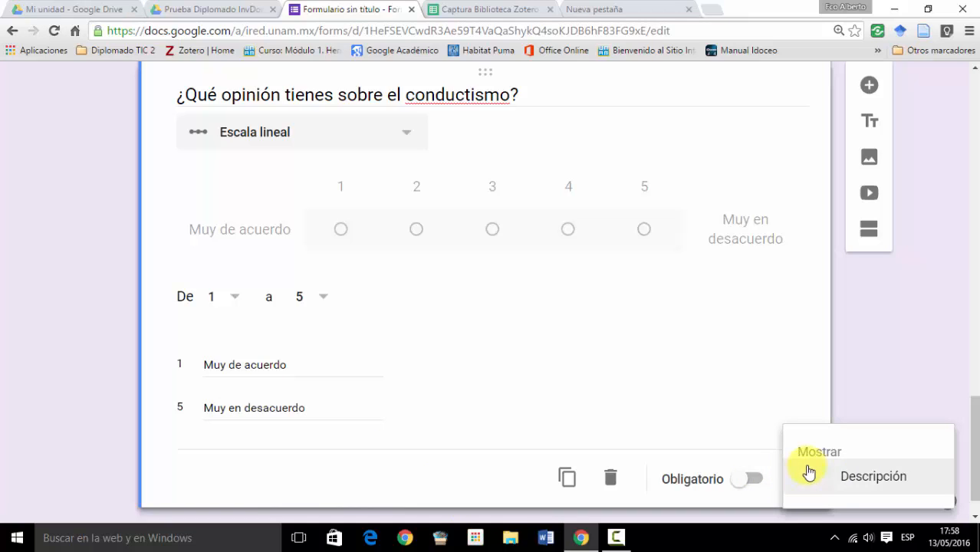
left_click(869, 482)
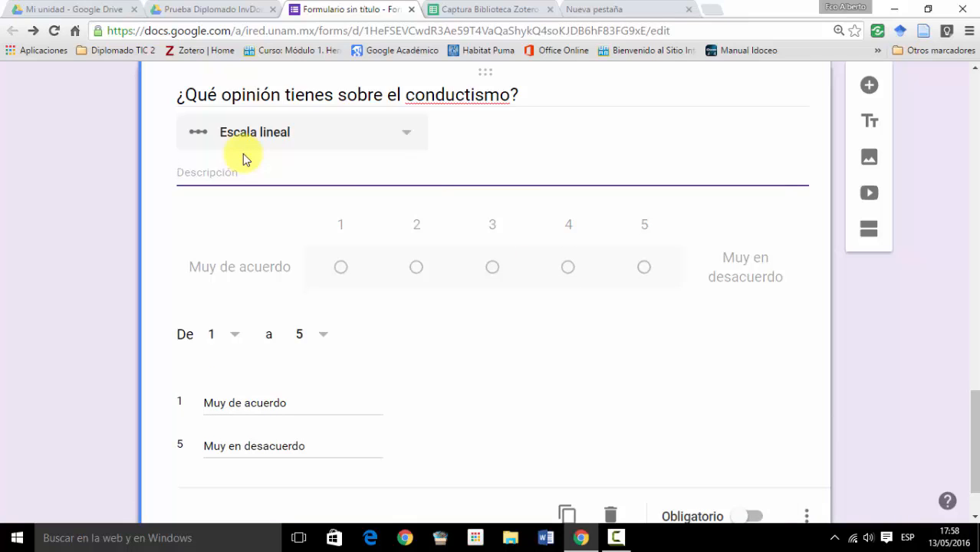
type("2 de acuerdo, 3 indiferente ")
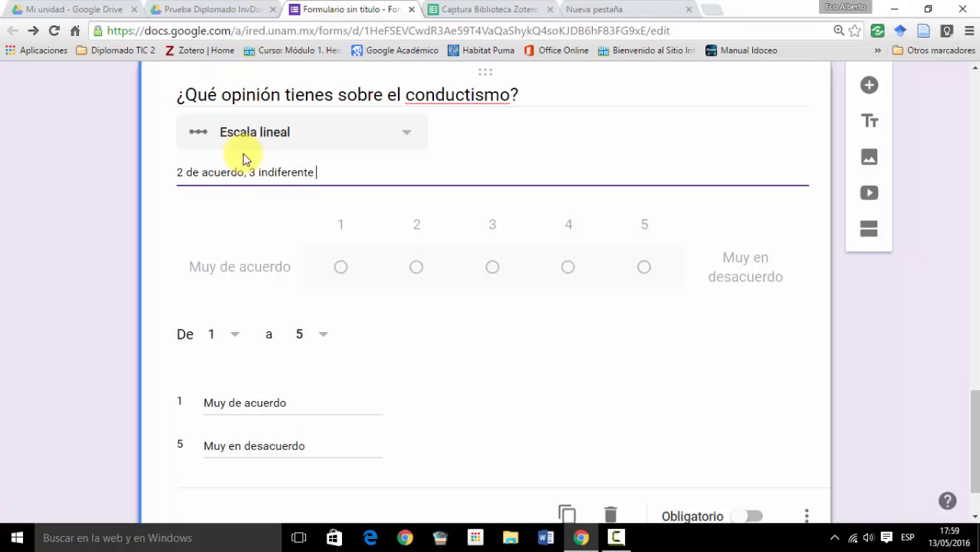
type("y 4 en desacuerdo")
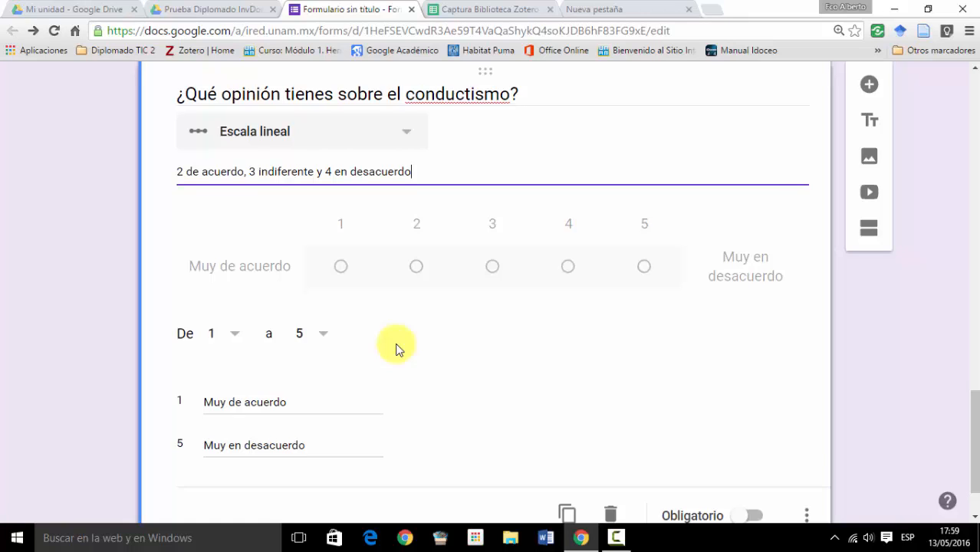
scroll(396, 349, "down", 1)
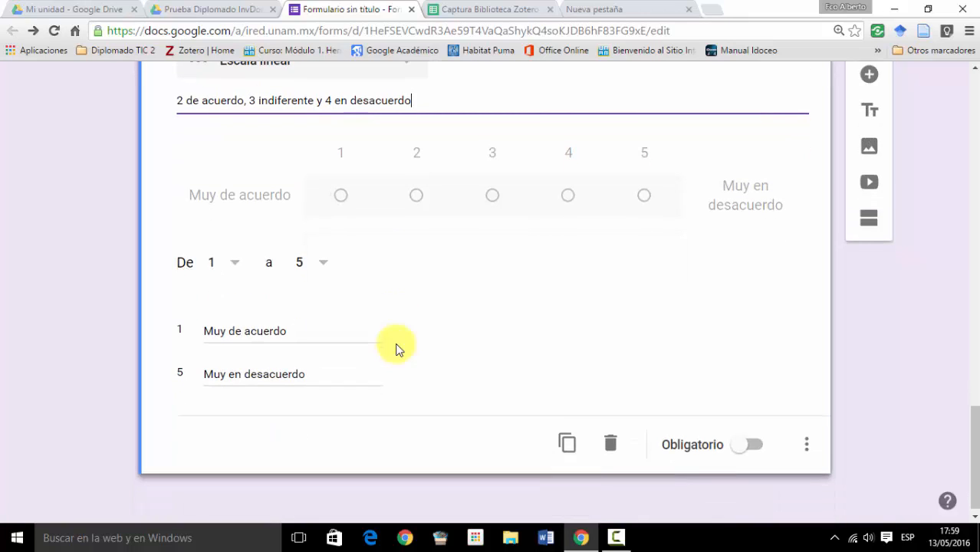
left_click(753, 445)
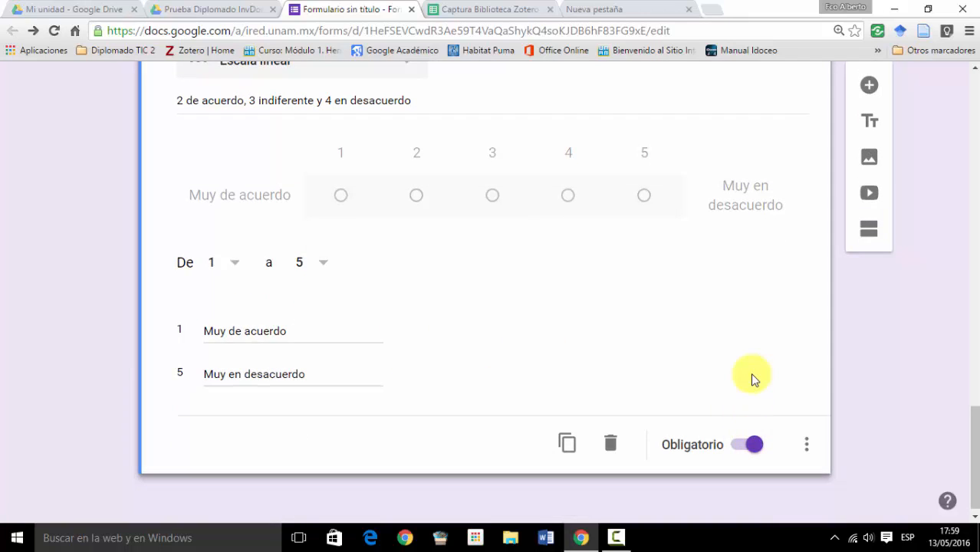
- Add a new question below the linear-scale question and set its answer type to Cuadrícula de varias opciones
left_click(870, 86)
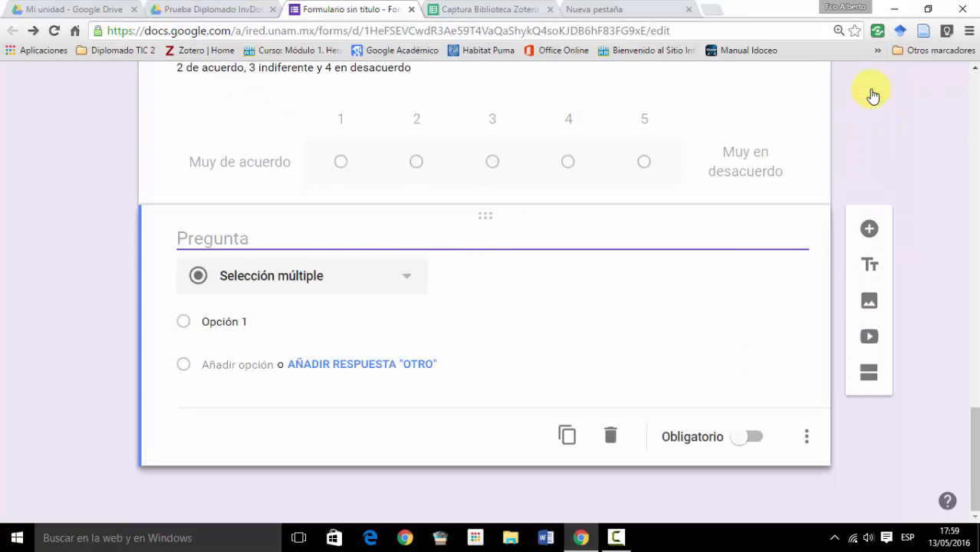
left_click(404, 277)
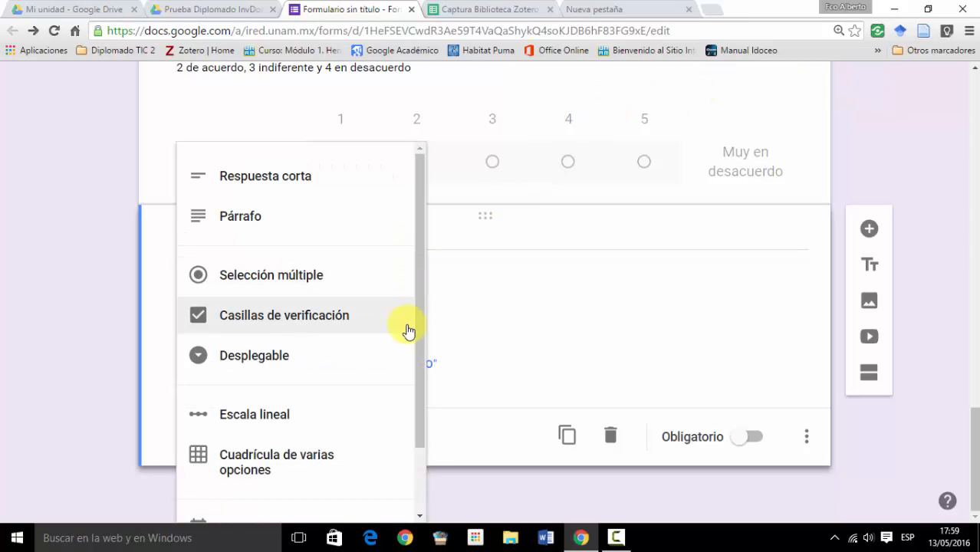
left_click(270, 463)
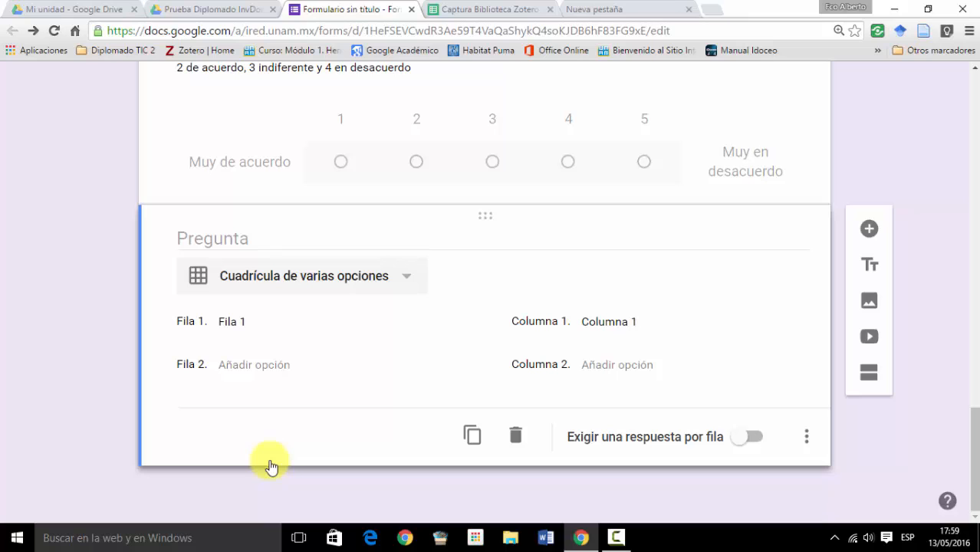
- Title the grid question "¿Cómo te llevas con los siguientes compañeros de clase?"
left_click(216, 237)
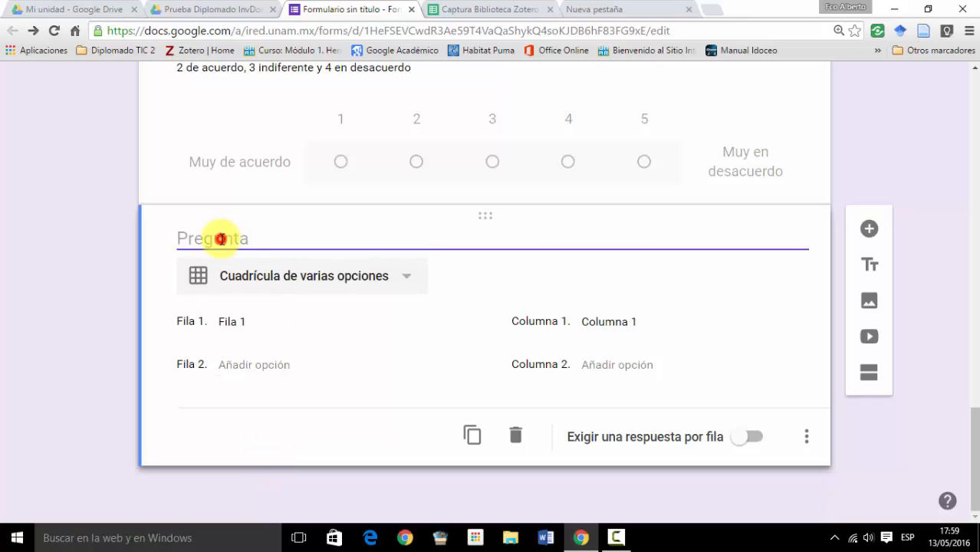
type("Cómo te lleva")
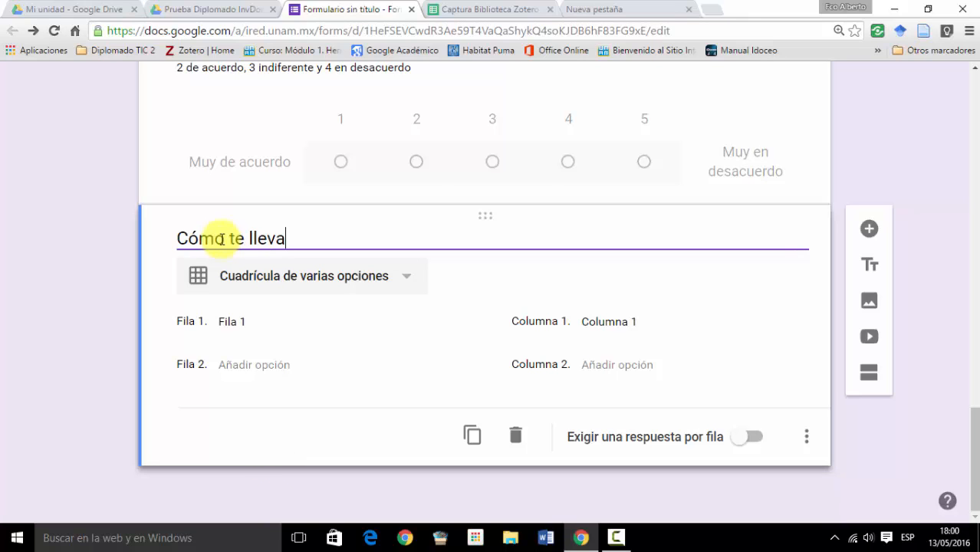
type("s con los siguientes ")
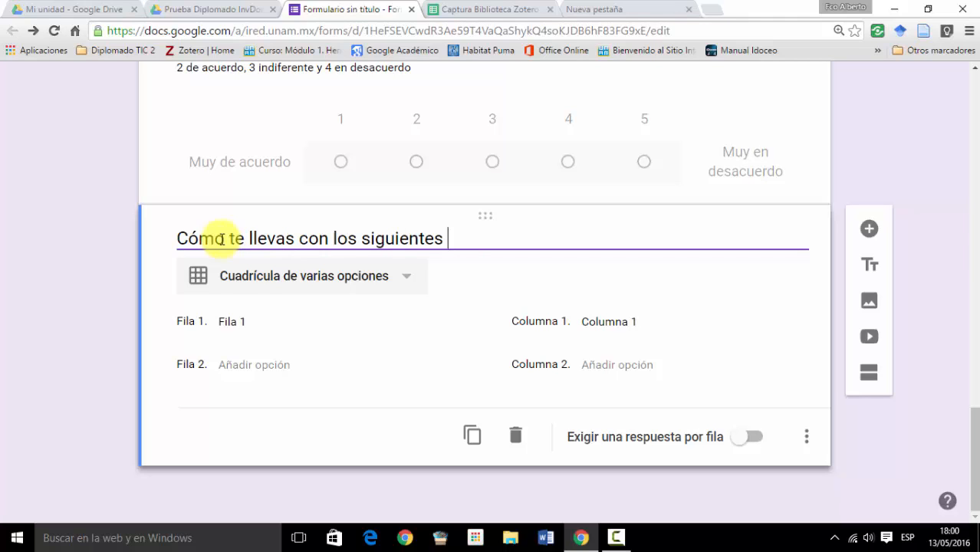
type("compañeros de clase?")
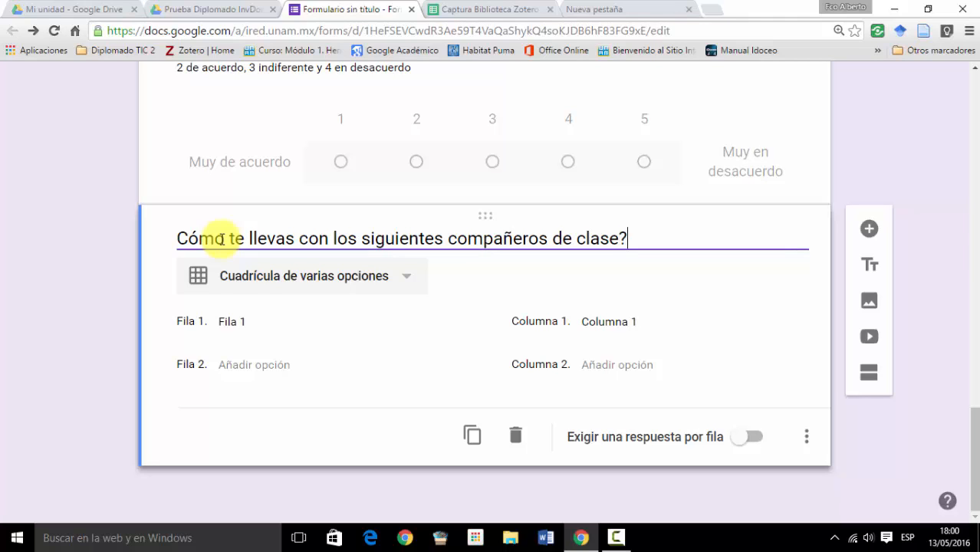
key("Home")
type("¿")
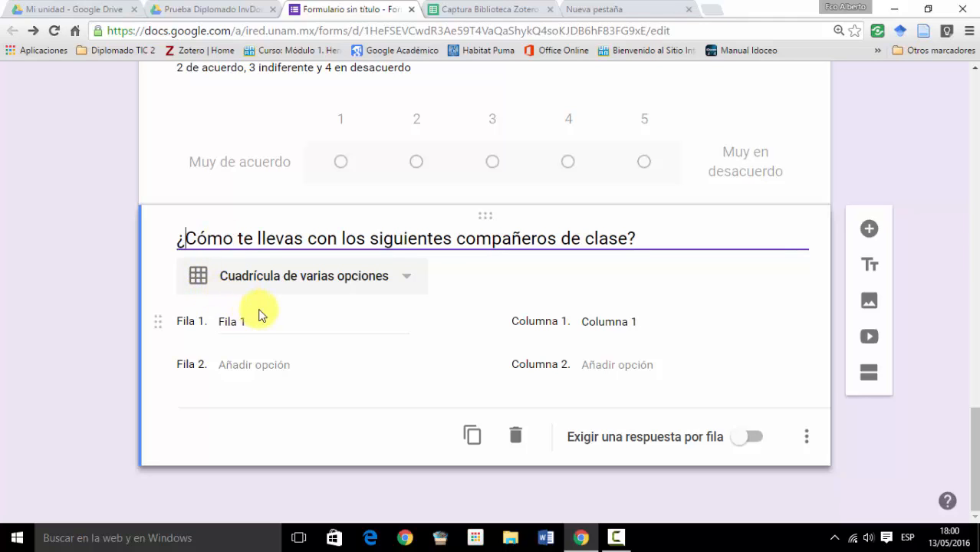
- Fill in four rows of the grid question with the classmates' first names
left_click(229, 328)
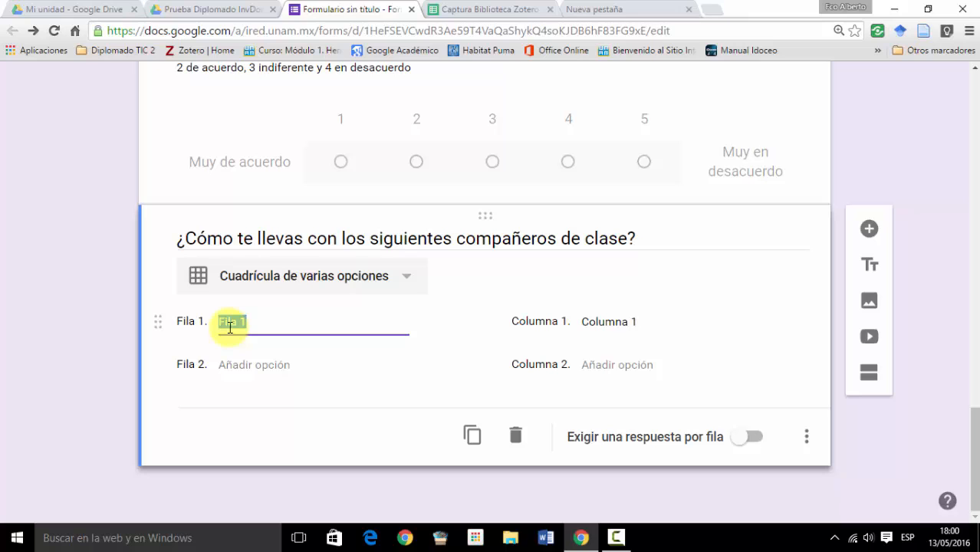
type("Pedro")
key("Return")
type("María")
key("Return")
type("Juan")
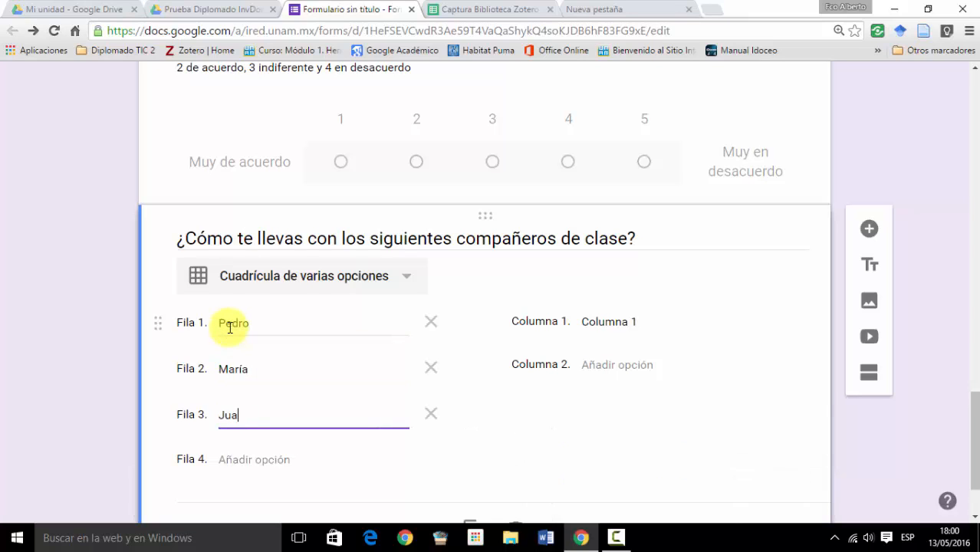
key("Return")
type("Alberto")
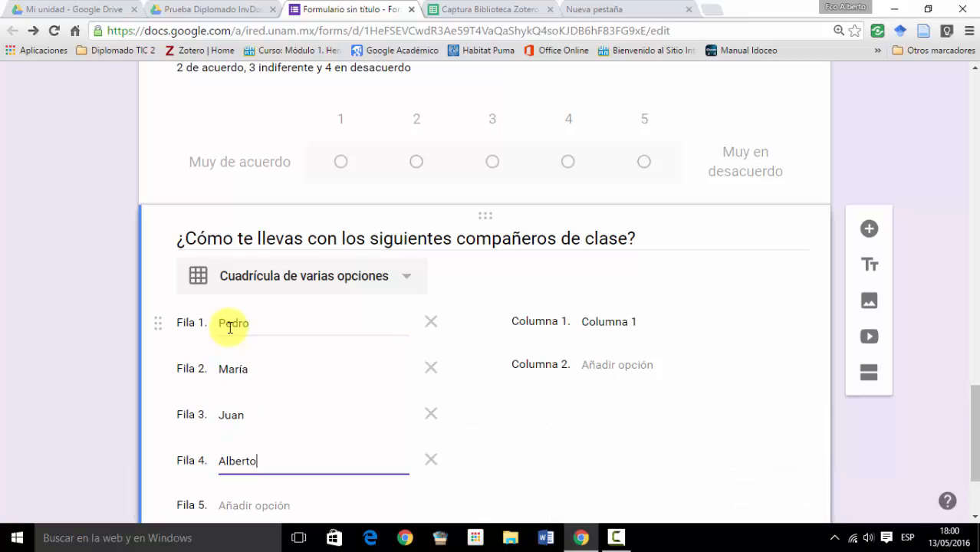
- Label the first three columns of the grid question Muy bien, Bien and Indiferente, and add a fourth column
left_click(592, 321)
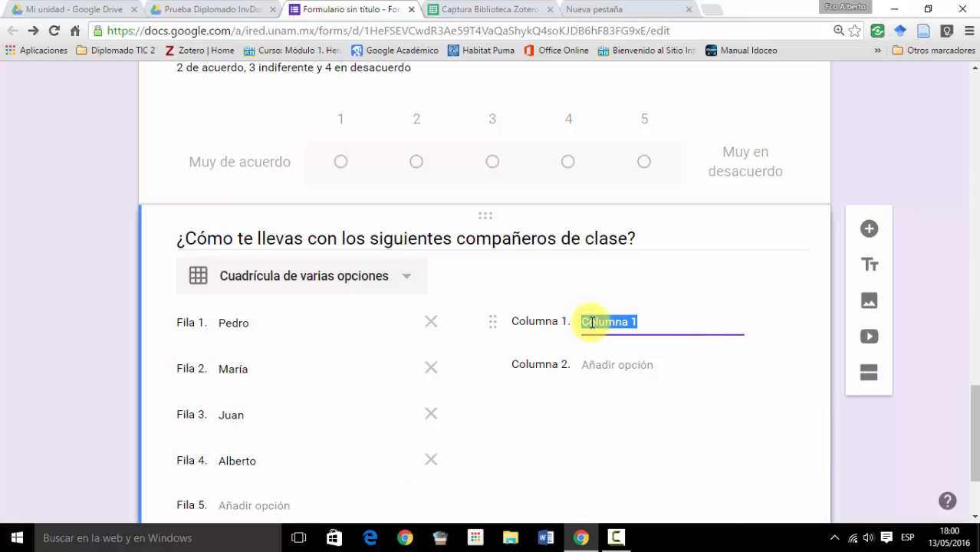
type("Muy bien")
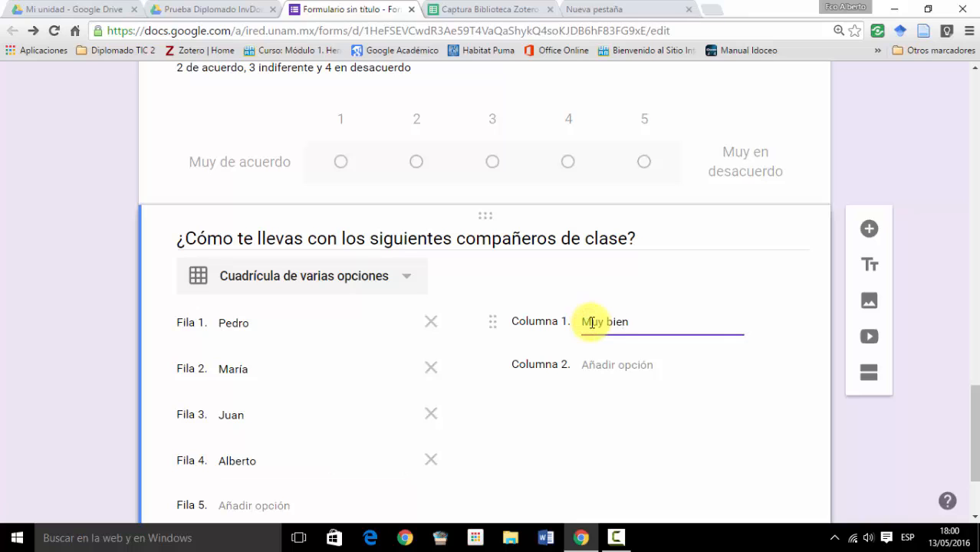
key("Return")
type("Bien")
key("Return")
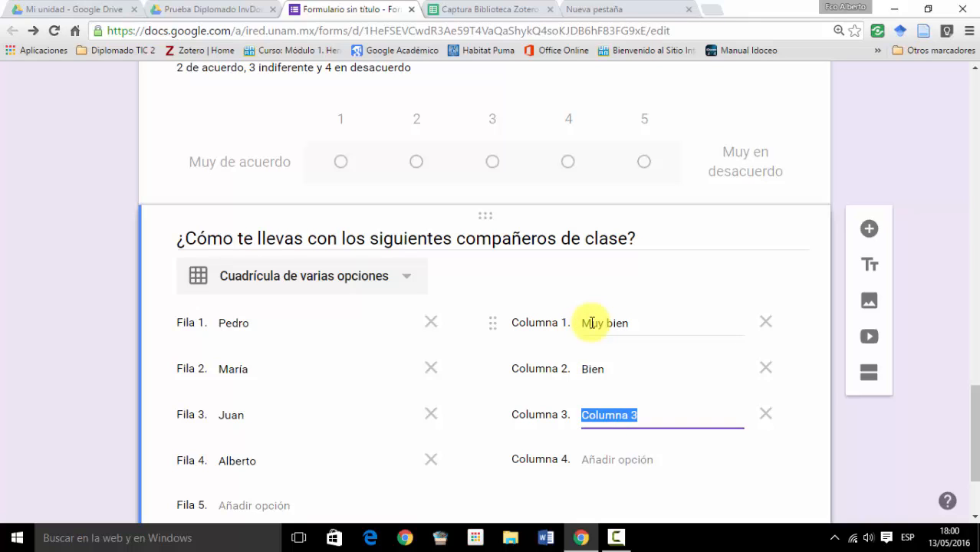
type("Indiferente")
key("Return")
- Re-enter Muy bien as the first column's label, and label the fourth and fifth columns Mal and Muy mal
left_click(592, 322)
key("Delete")
key("Delete")
key("Delete")
key("Delete")
key("Delete")
key("Delete")
key("Delete")
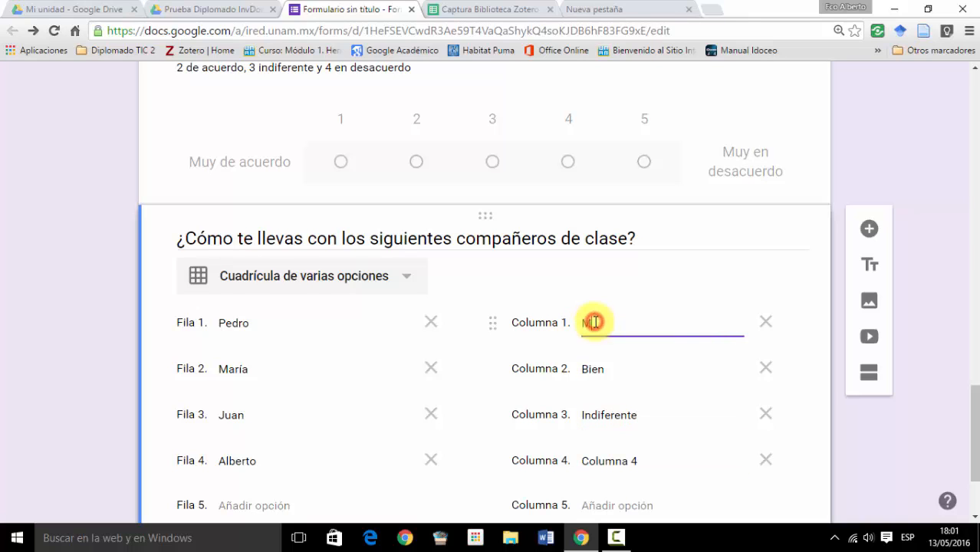
type("uy bien")
left_click(600, 462)
type("Muy mal")
left_click(596, 500)
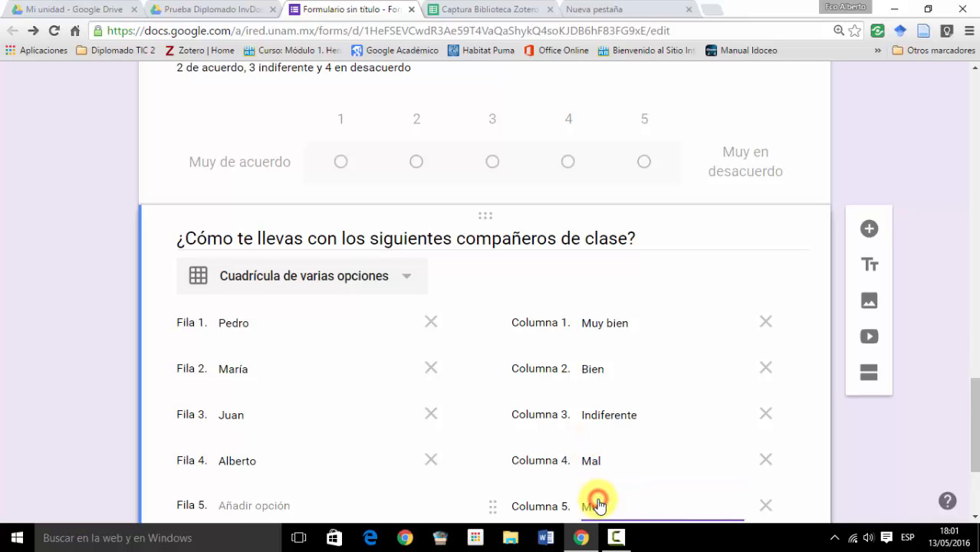
type("Muy mal")
- Require one response per row in the grid question
scroll(452, 422, "down", 2)
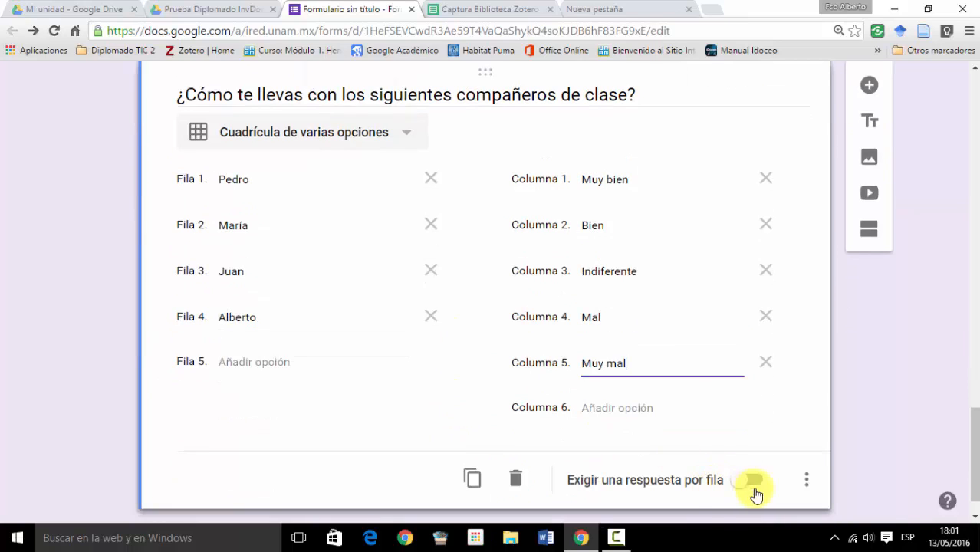
left_click(752, 482)
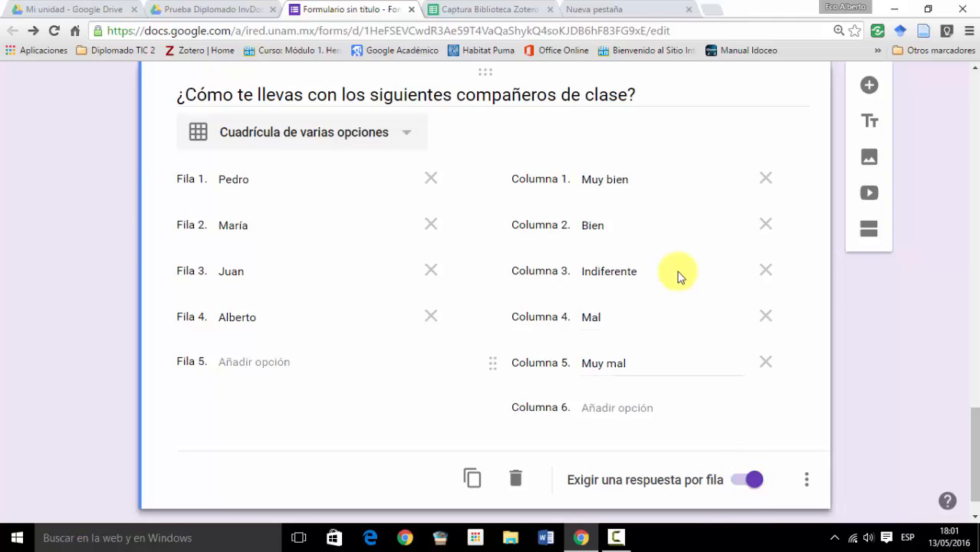
left_click(750, 481)
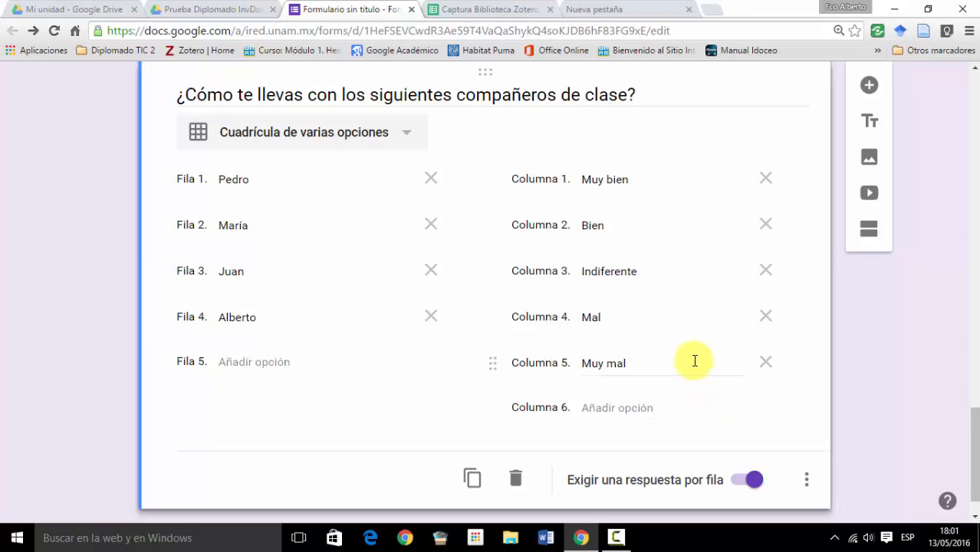
- Add a new question below the grid question and set its answer type to Fecha
scroll(682, 353, "down", 1)
left_click(869, 85)
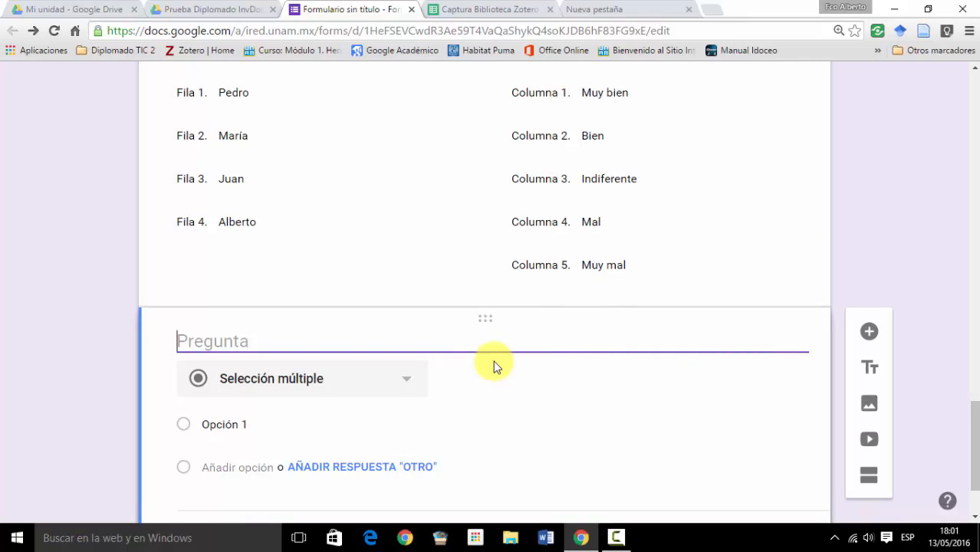
left_click(402, 382)
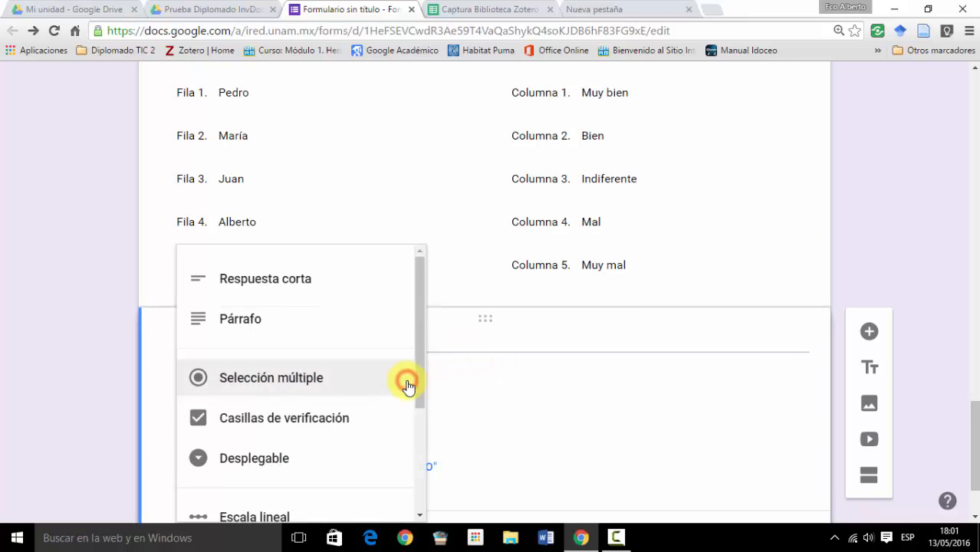
left_click_drag(419, 313, 408, 429)
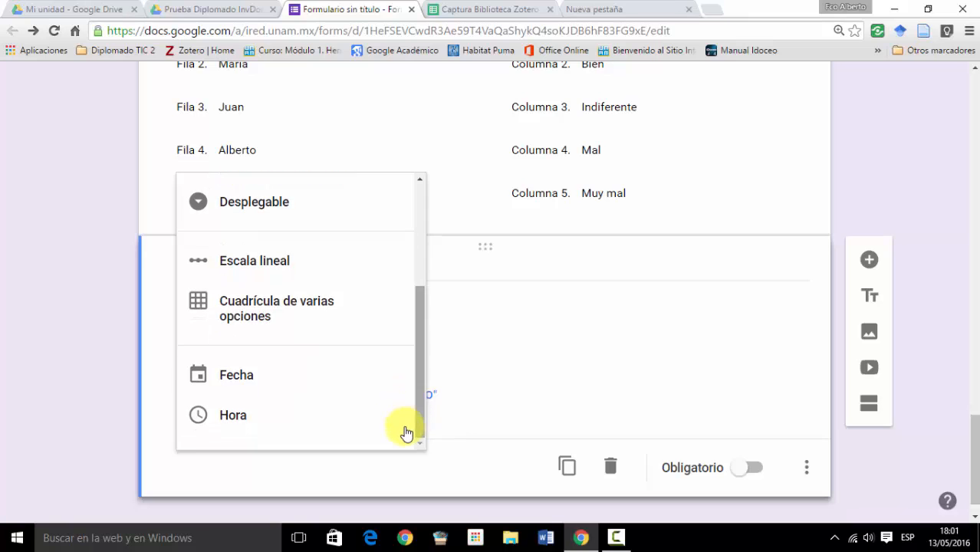
left_click(227, 382)
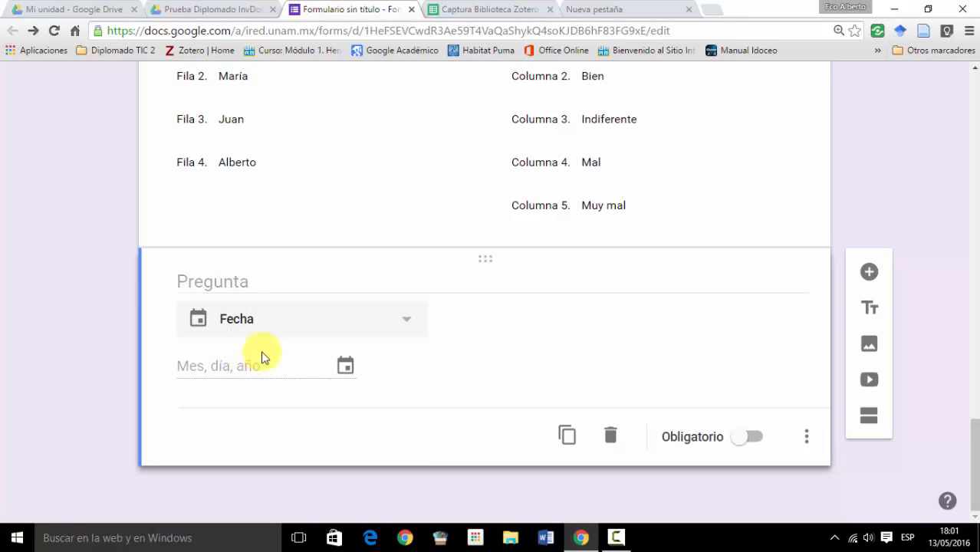
- Title the date question "Fecha de nacimiento" and make it mandatory
left_click(230, 280)
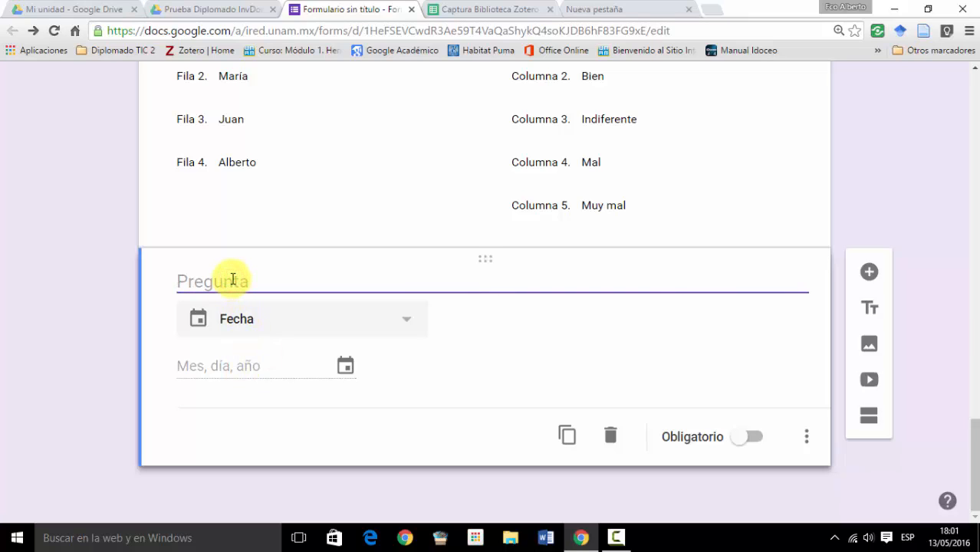
type("Fec")
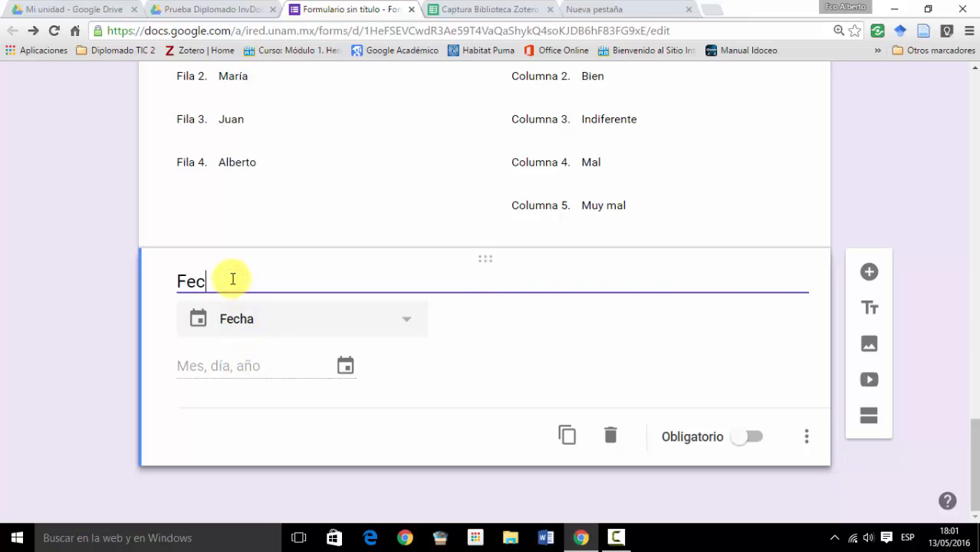
type("ha de nac")
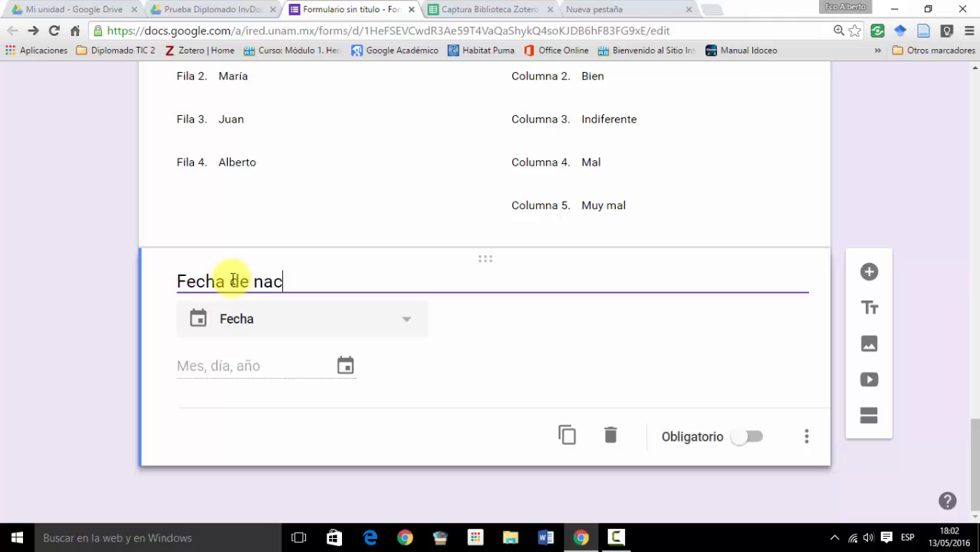
type("imiento")
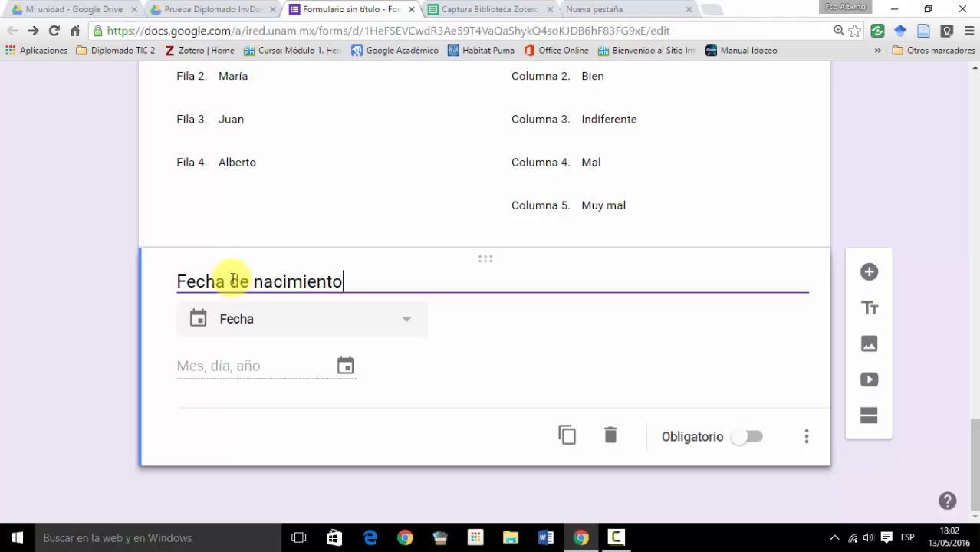
left_click(748, 436)
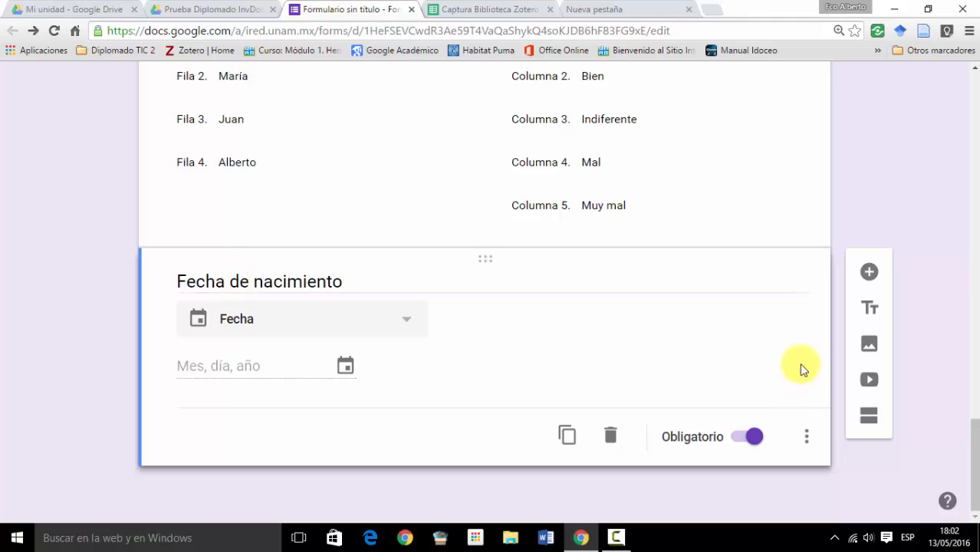
- Add a new question below the date question and set its answer type to Hora
left_click(869, 274)
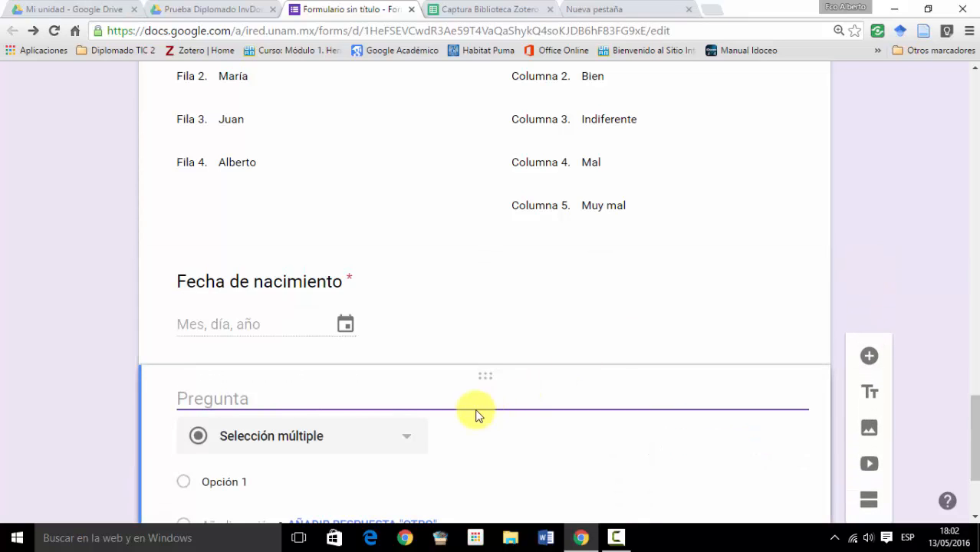
left_click(402, 439)
scroll(401, 403, "down", 2)
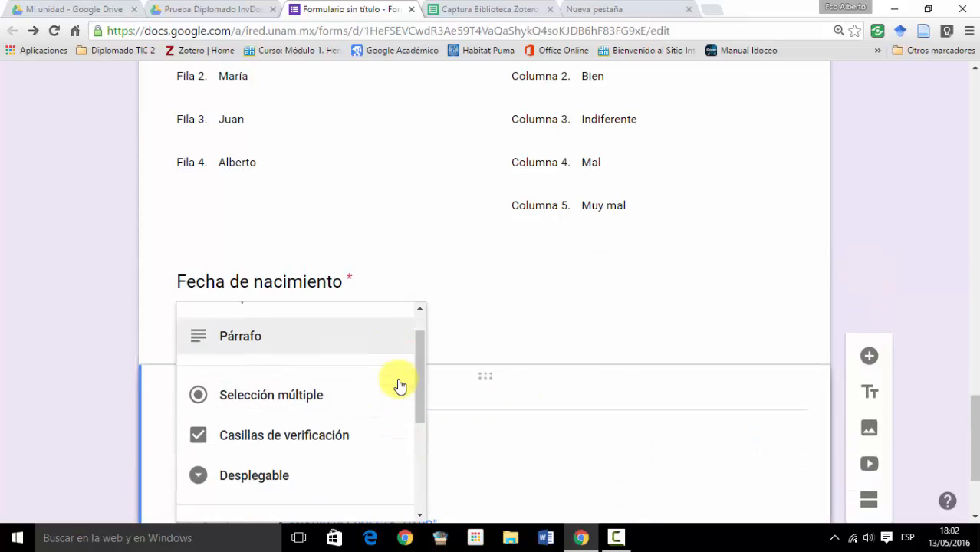
scroll(395, 391, "down", 5)
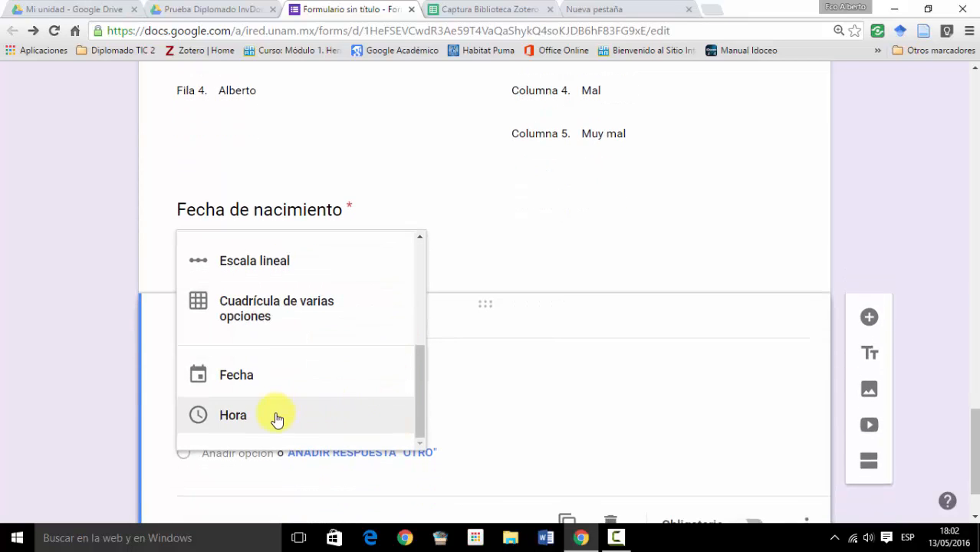
left_click(276, 417)
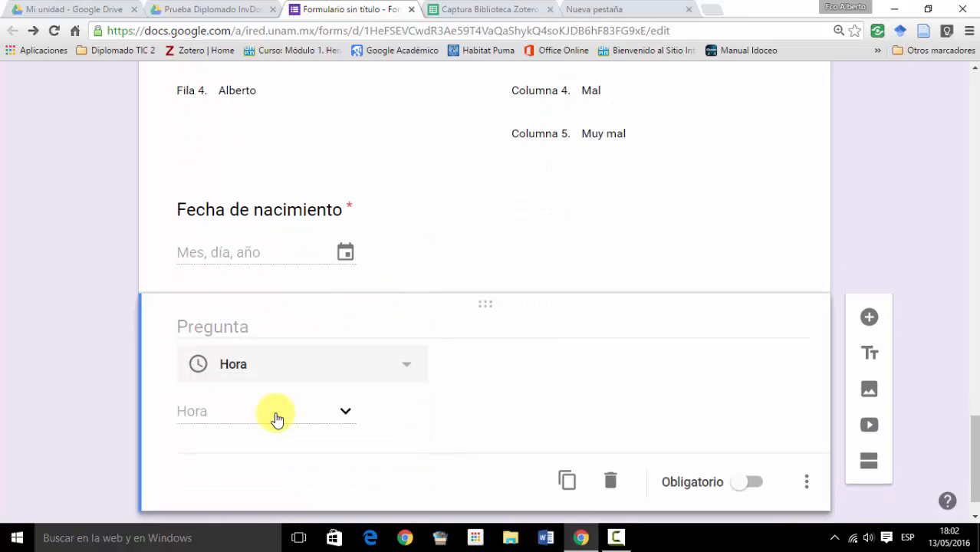
- Title the time question "¿A qué hora te levantas?" and make it mandatory
left_click(201, 326)
type("¿")
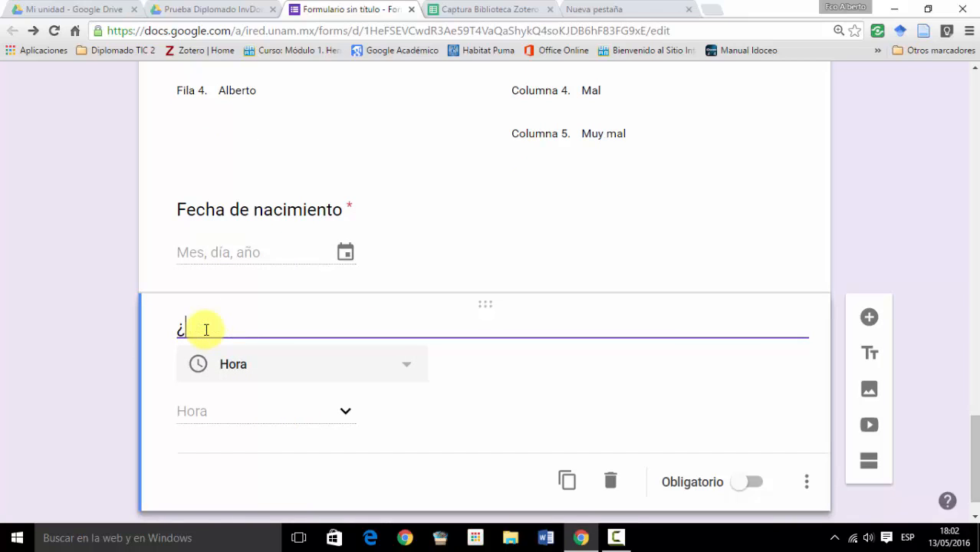
type("A qué hora te lev")
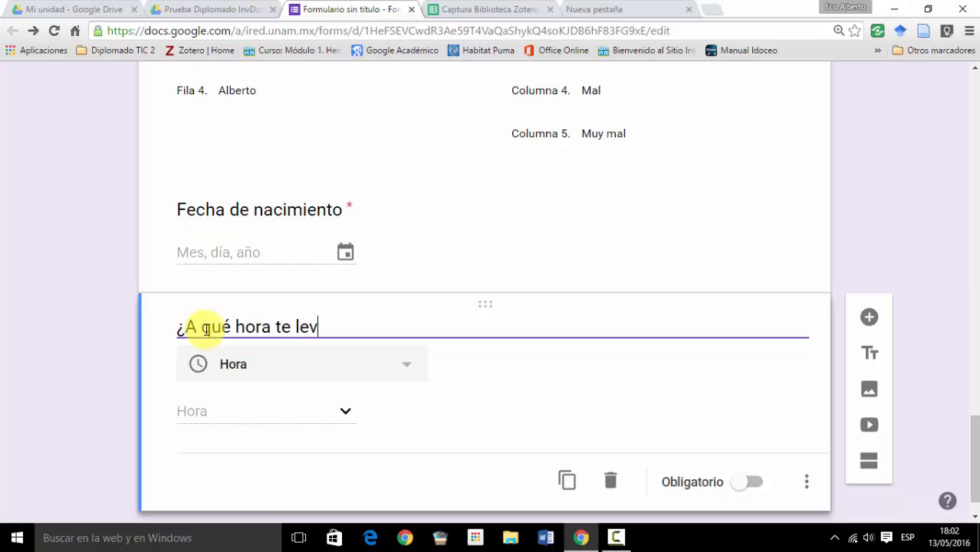
type("antas?")
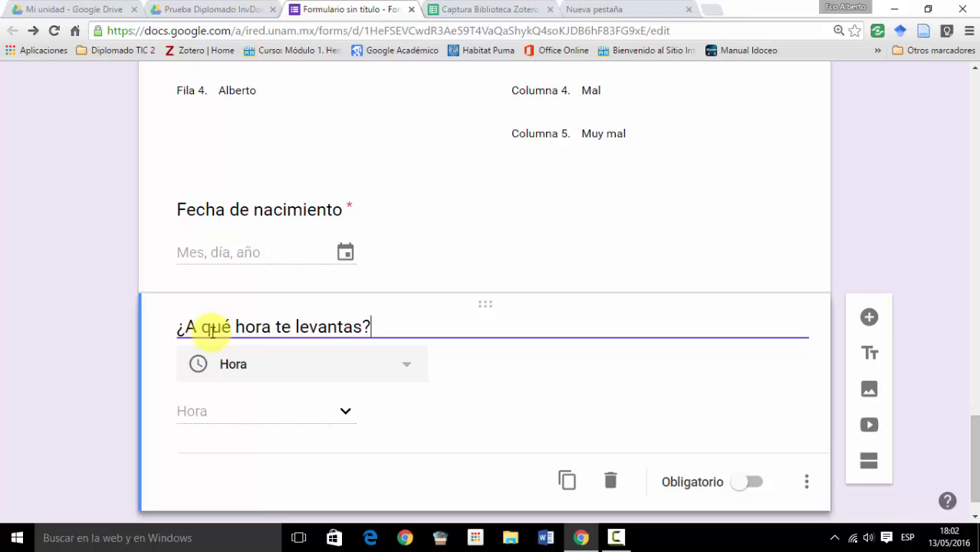
scroll(495, 409, "down", 1)
left_click(758, 439)
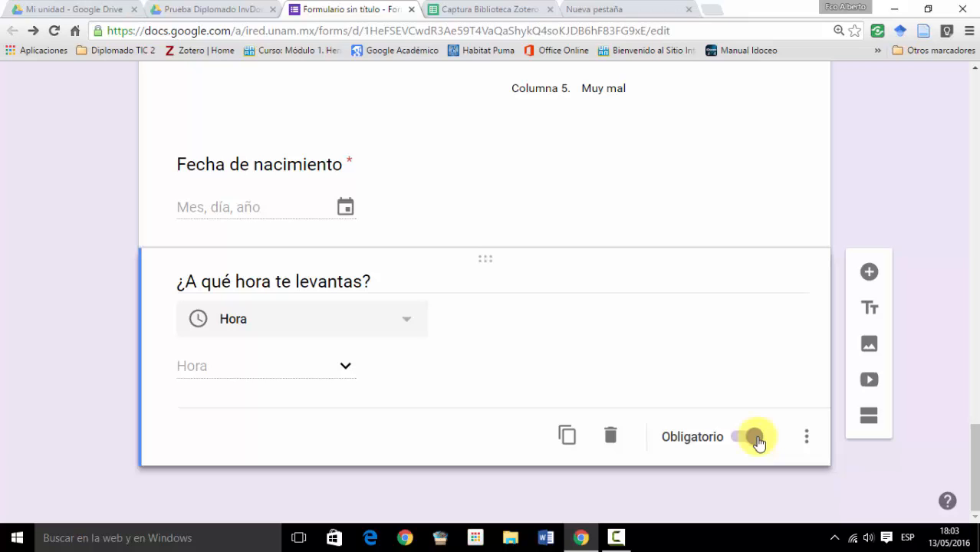
scroll(758, 442, "up", 20)
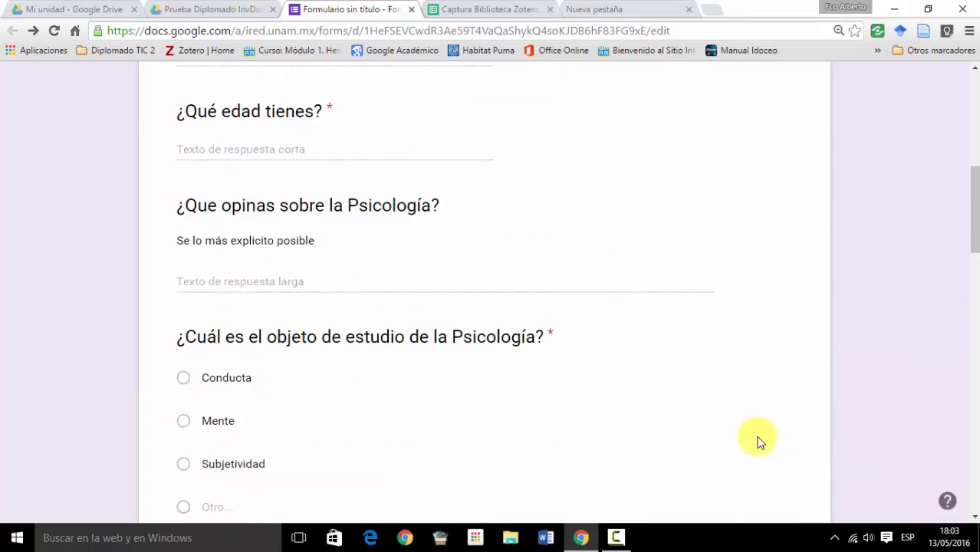